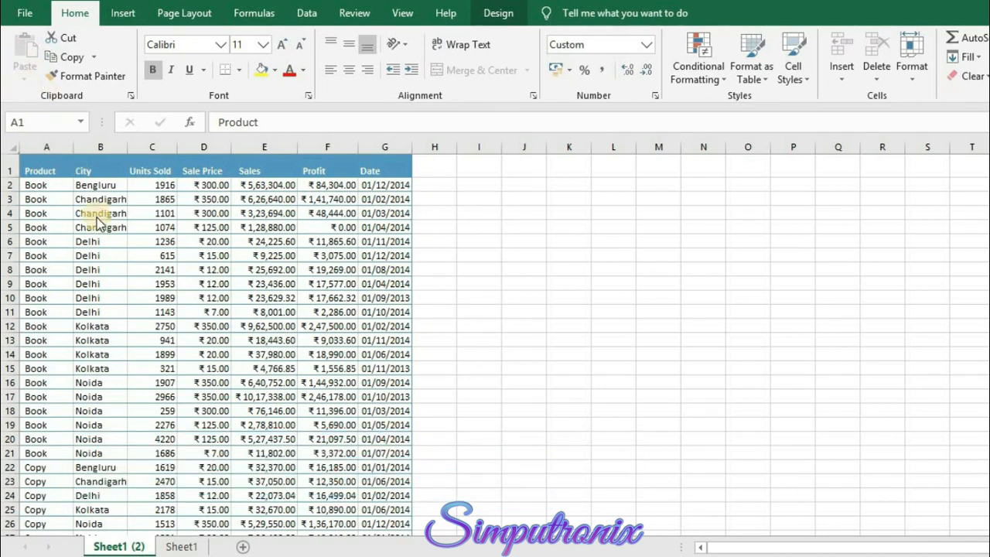
Copy the cells A2:E4 and paste them with the default paste option starting at cell K5.
drag(62, 189, 278, 215)
click(79, 54)
click(564, 228)
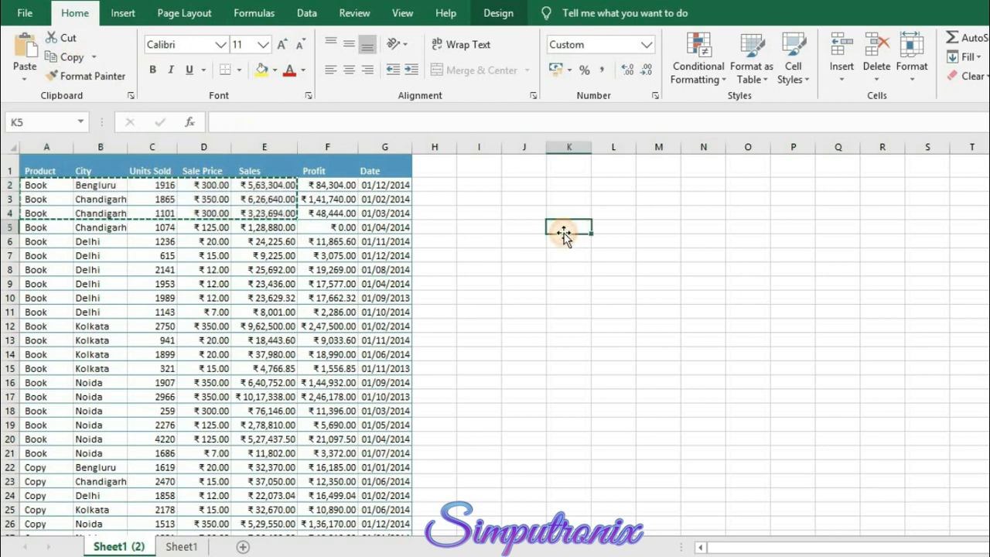
click(26, 82)
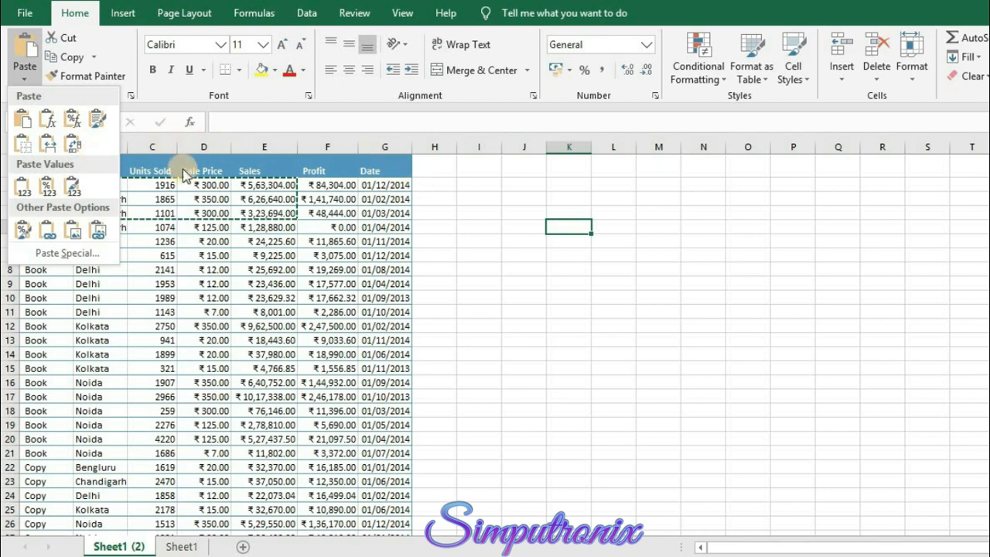
click(22, 126)
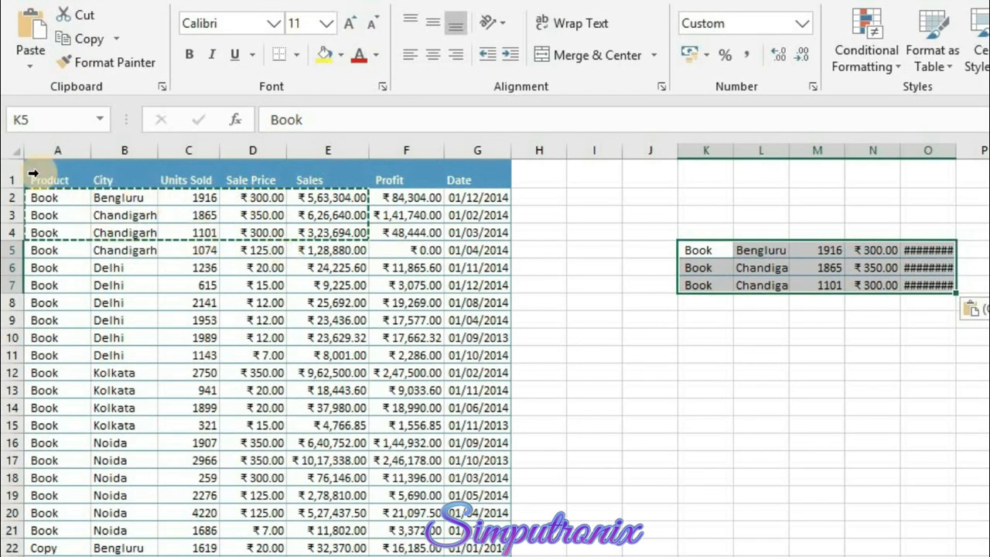
Copy the formatting of the header cells A1:C1 onto cells K5:L5 with Format Painter.
drag(47, 174, 173, 177)
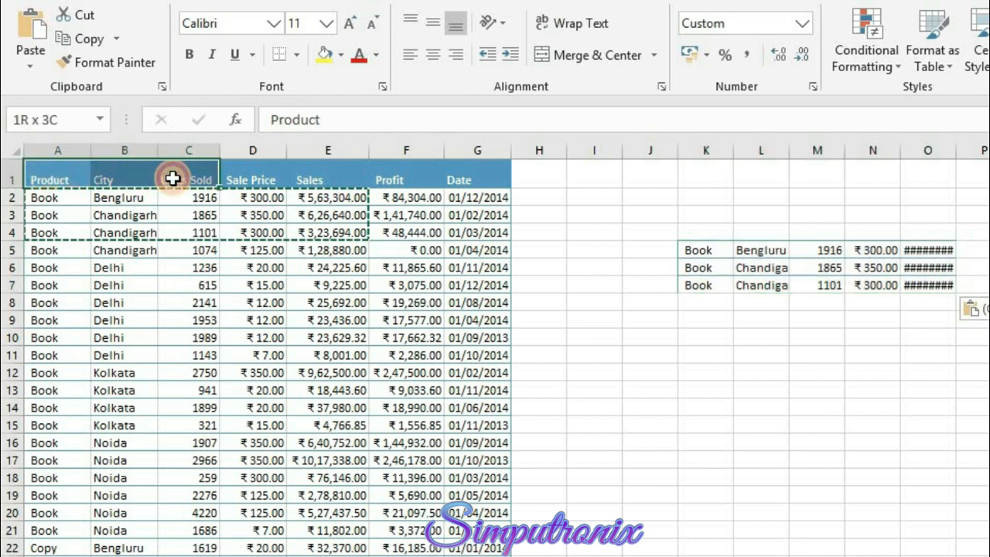
click(130, 65)
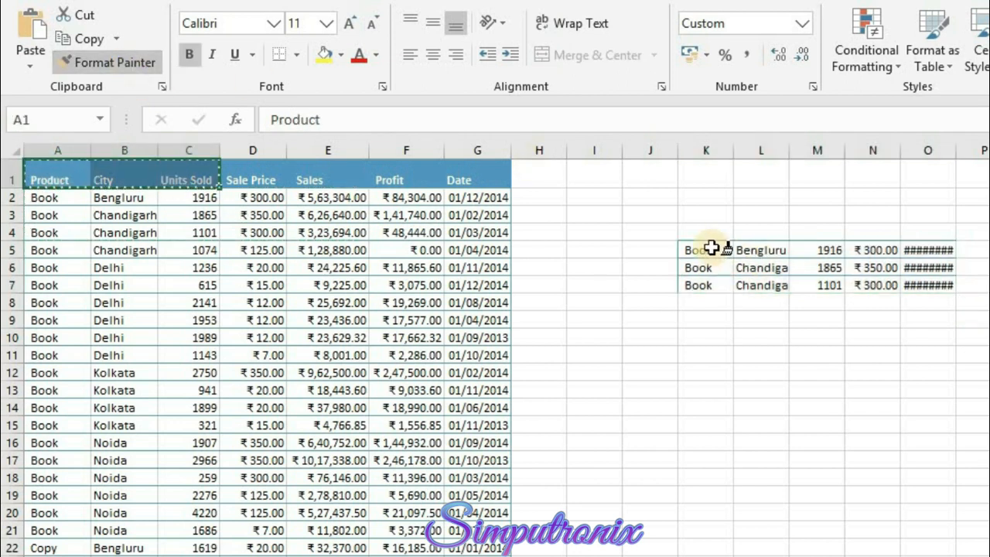
drag(698, 250, 775, 251)
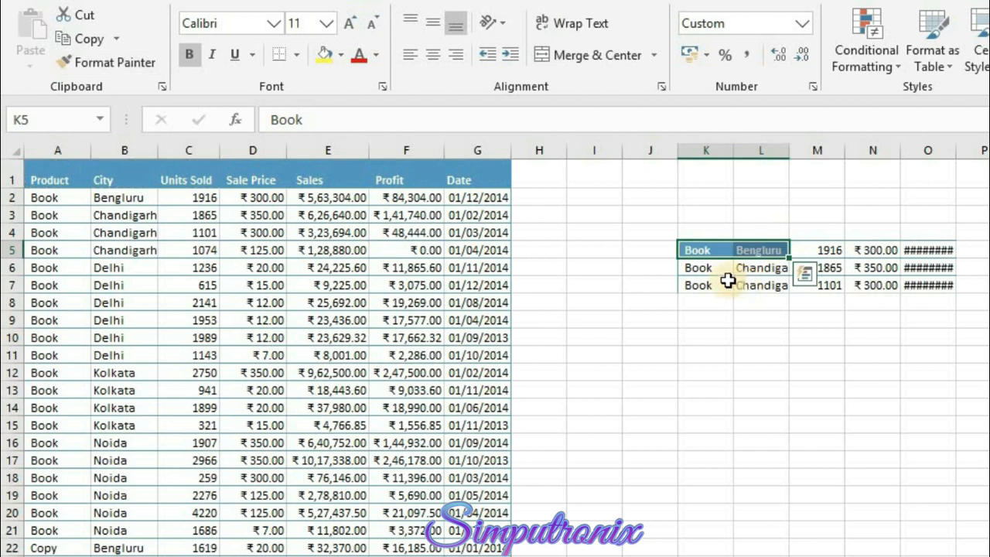
click(712, 285)
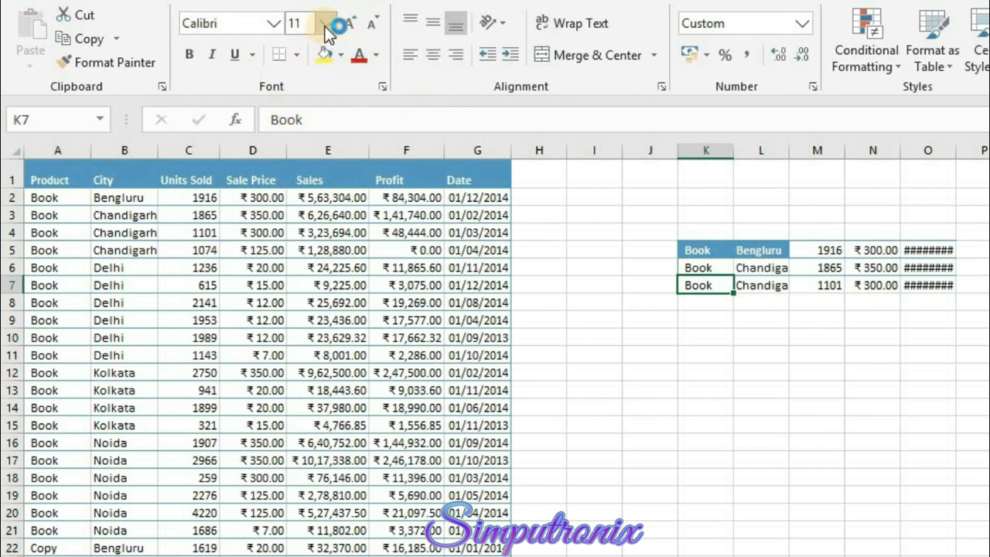
click(252, 54)
key(Escape)
click(295, 54)
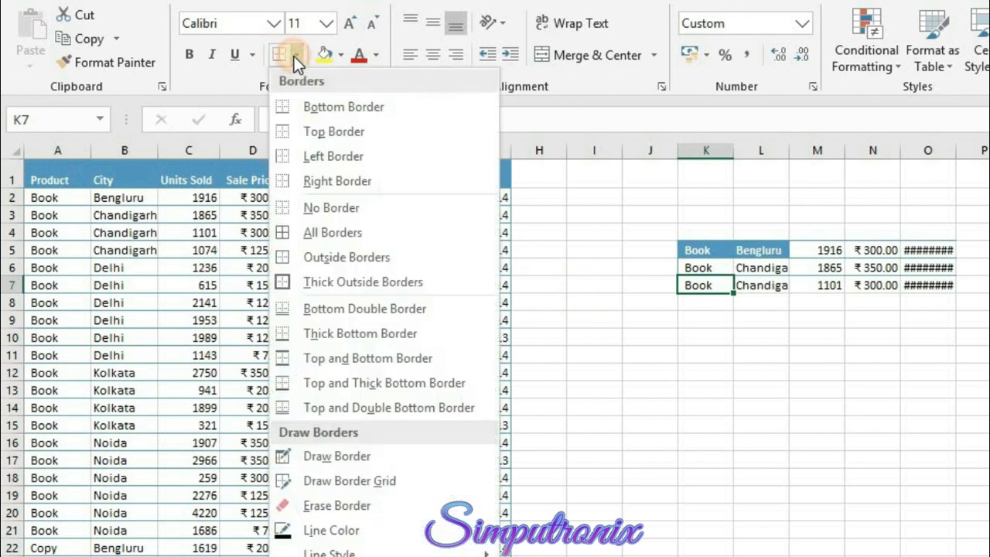
click(886, 360)
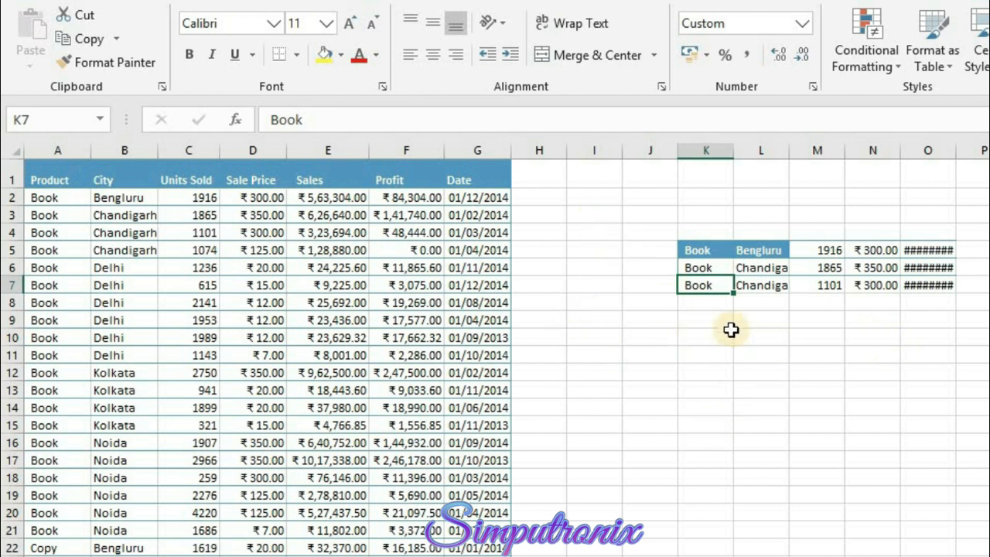
Apply All Borders to the pasted range K5:O7.
drag(704, 319, 860, 398)
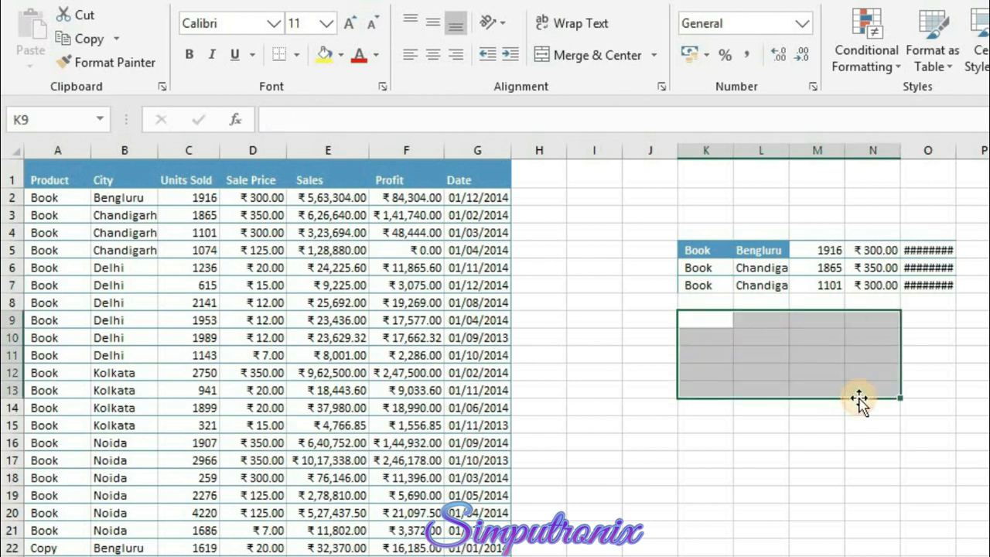
click(736, 270)
click(700, 249)
drag(732, 266, 932, 284)
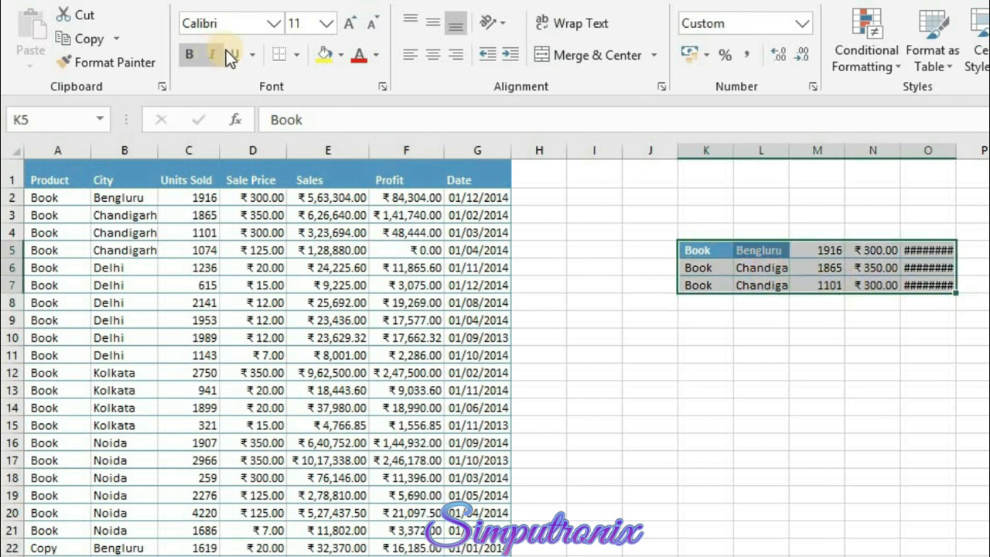
click(298, 54)
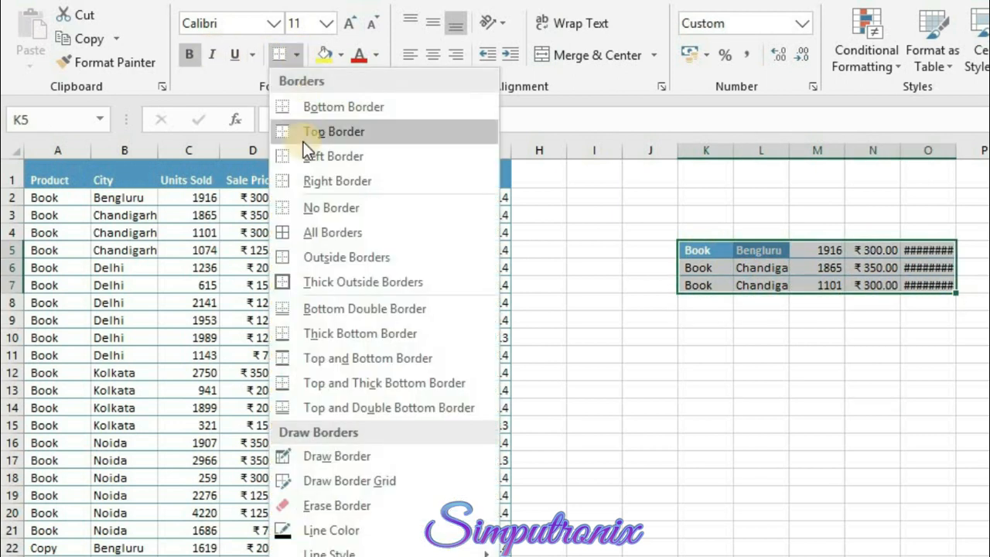
click(320, 232)
click(742, 350)
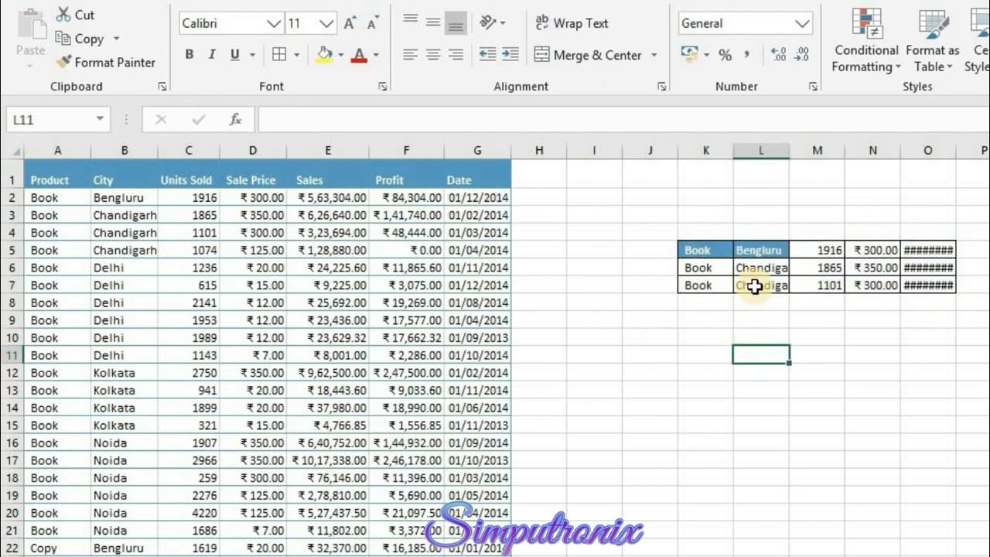
click(296, 55)
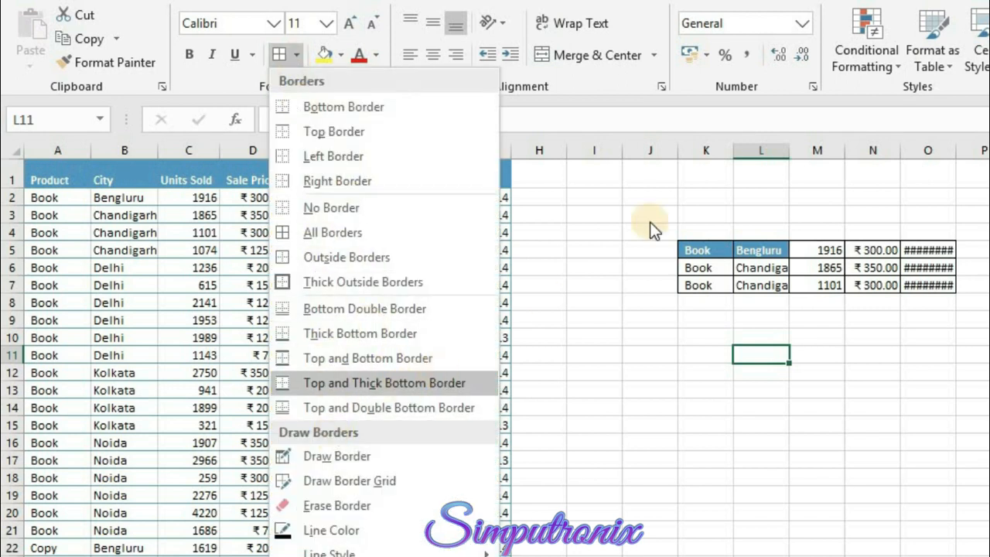
click(832, 208)
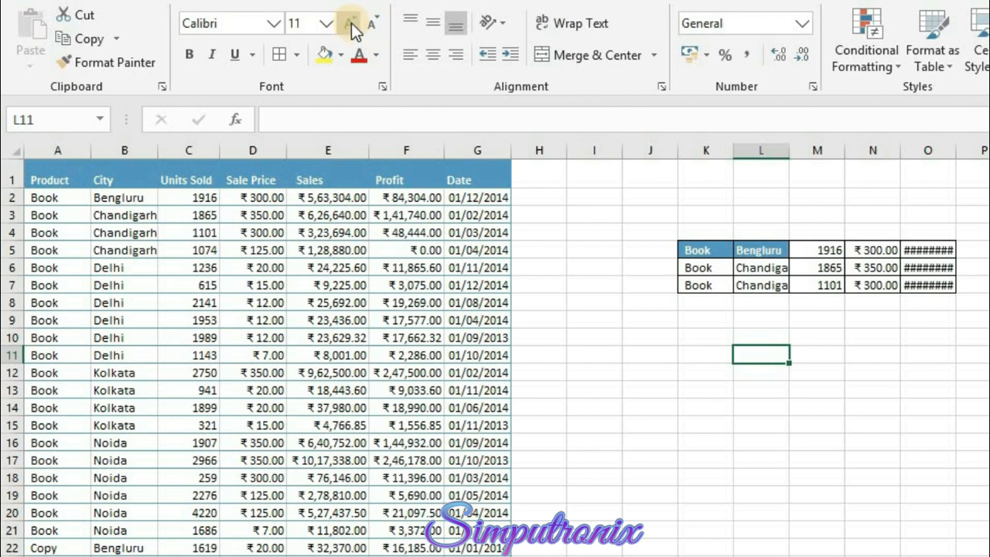
Increase the font size of the pasted range K5:O7 to 14.
drag(710, 249, 939, 287)
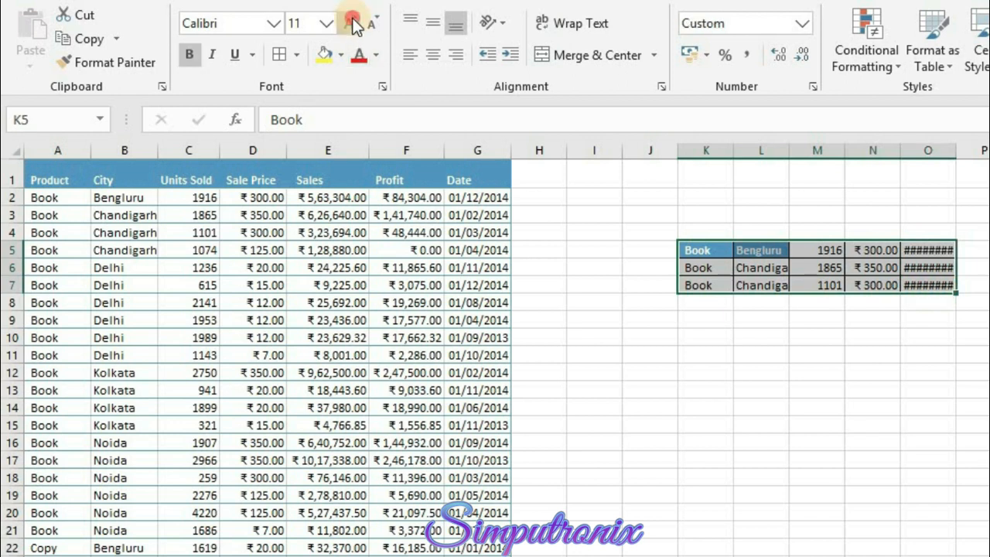
click(351, 23)
click(352, 23)
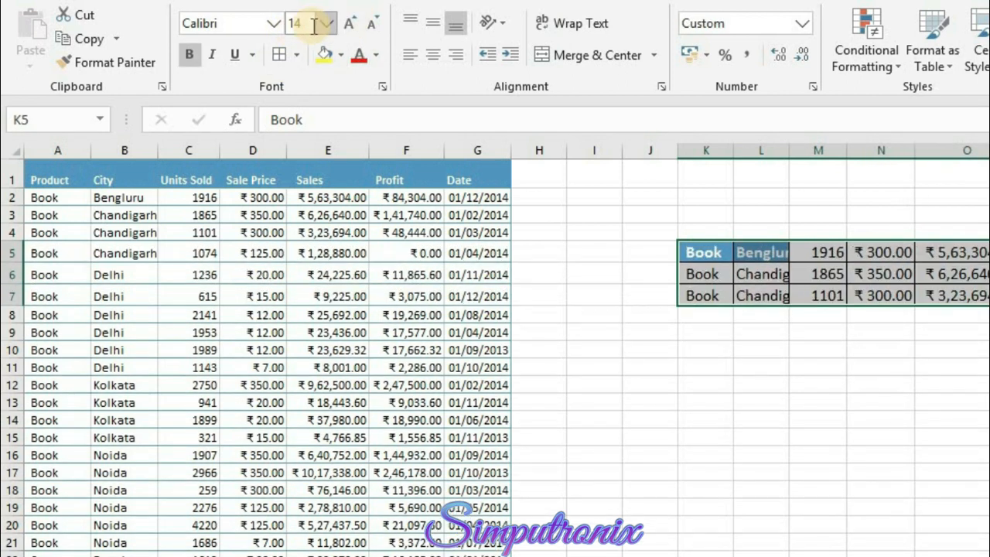
Reduce the font size of the pasted range K5:O7 to 10, and raise it to 11.
click(376, 27)
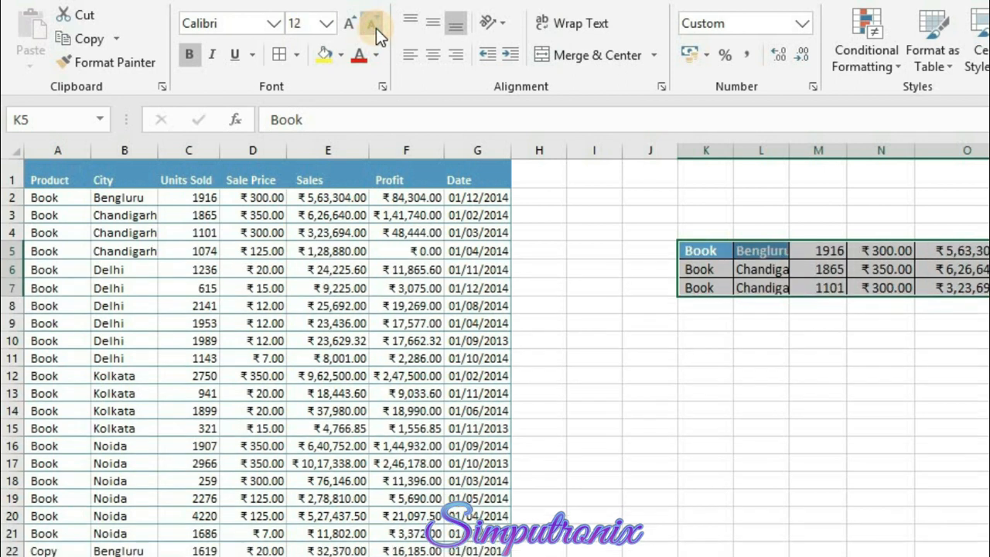
click(375, 27)
click(376, 28)
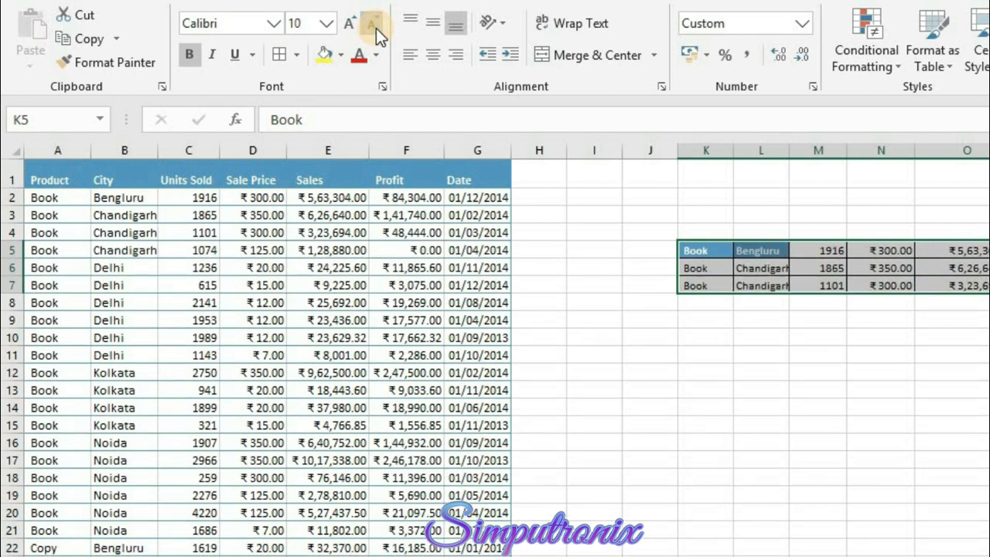
click(350, 24)
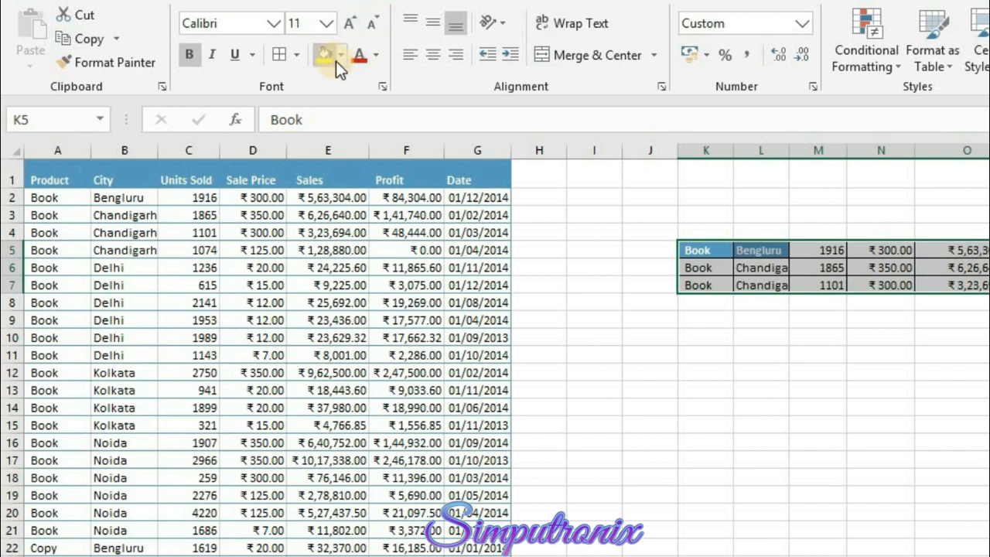
click(793, 269)
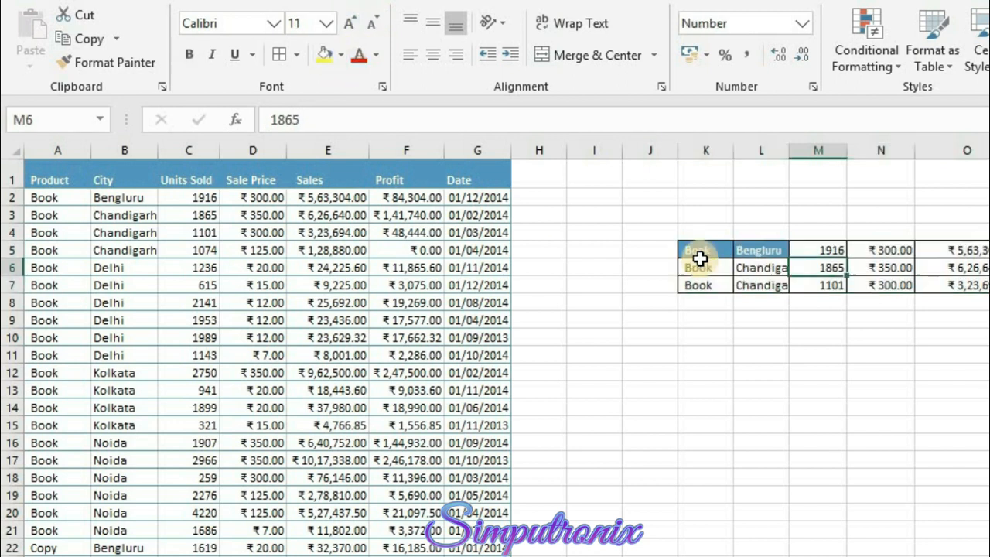
Fill the first row of the pasted range, K5:O5, with a lighter gold theme color.
drag(701, 252, 950, 249)
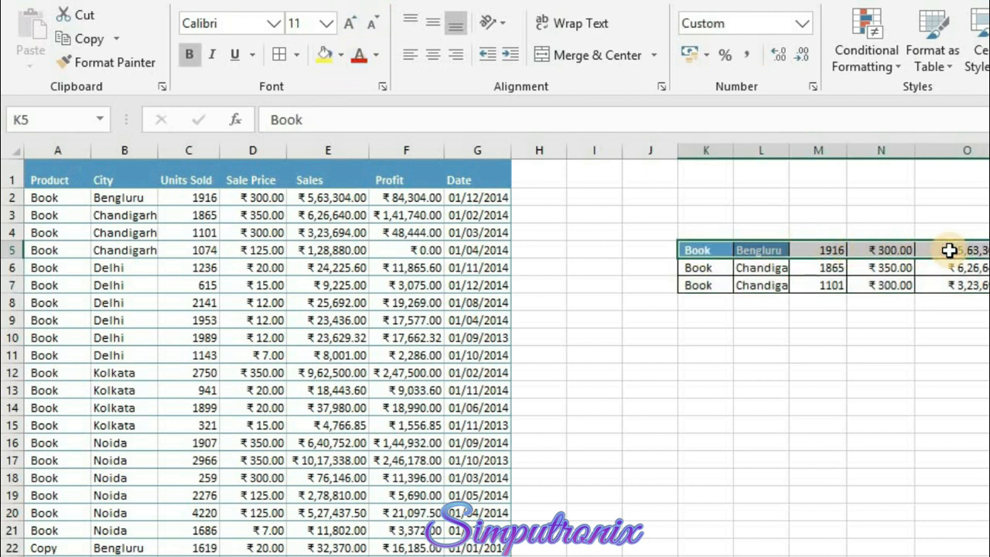
click(341, 56)
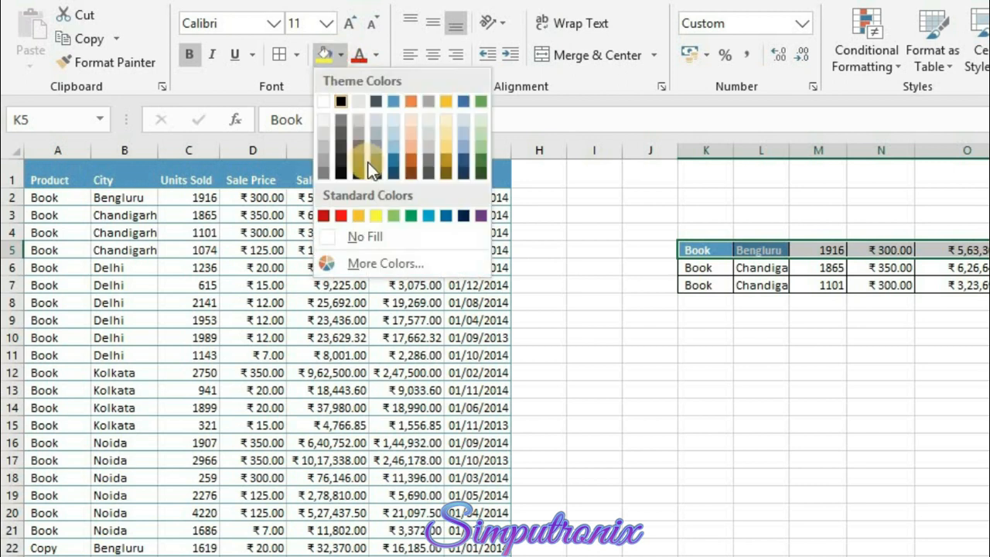
click(446, 150)
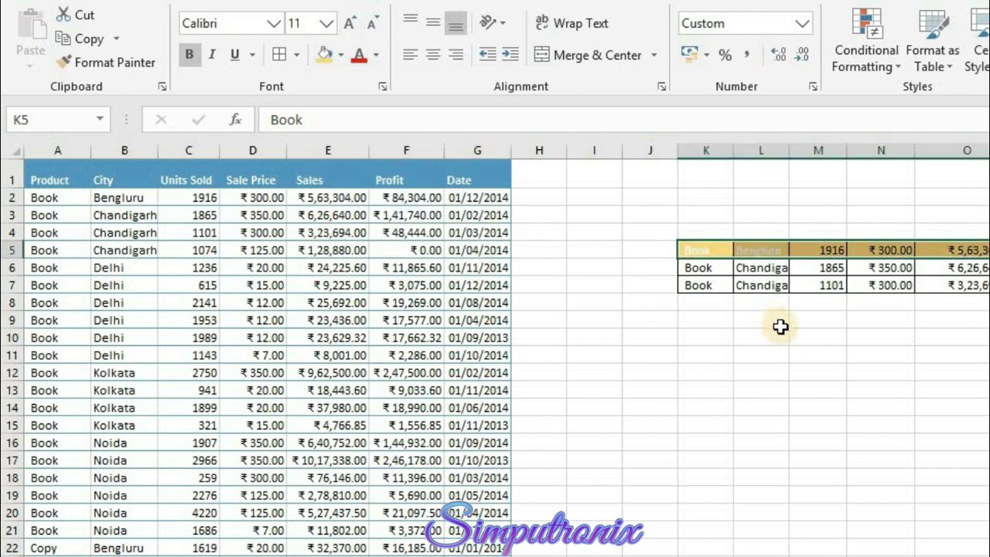
click(779, 324)
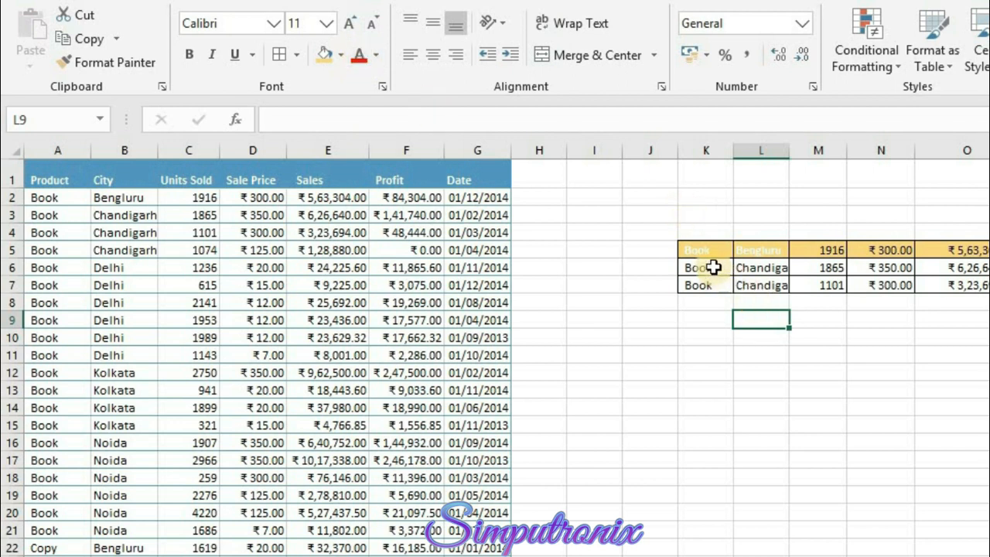
Set the font color of the gold-filled row K5:O5 to red.
drag(702, 251, 966, 249)
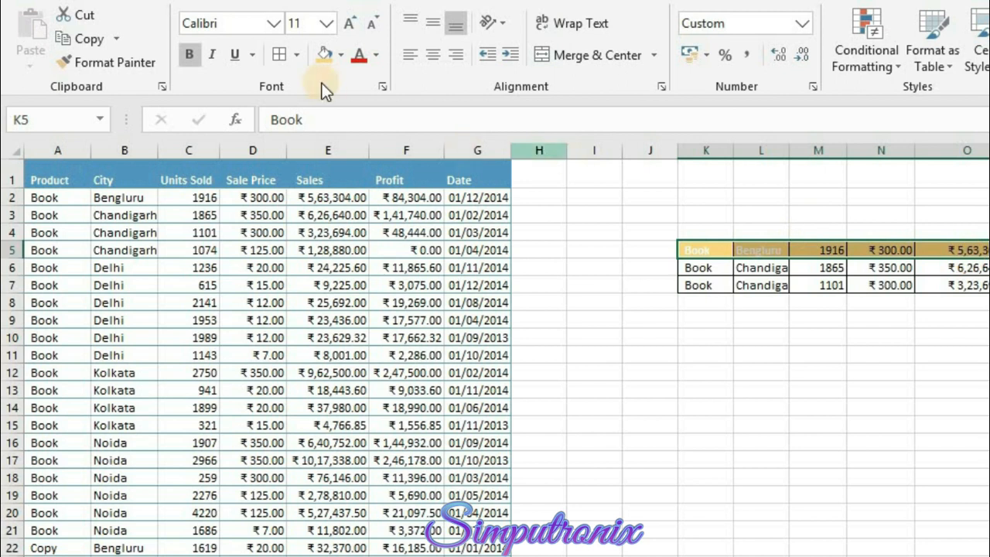
click(366, 58)
click(809, 265)
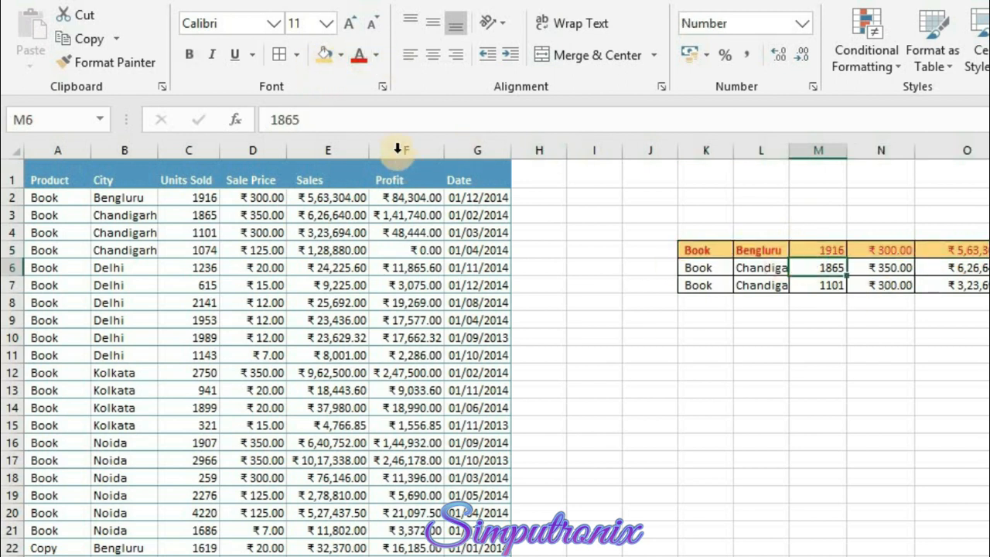
click(378, 61)
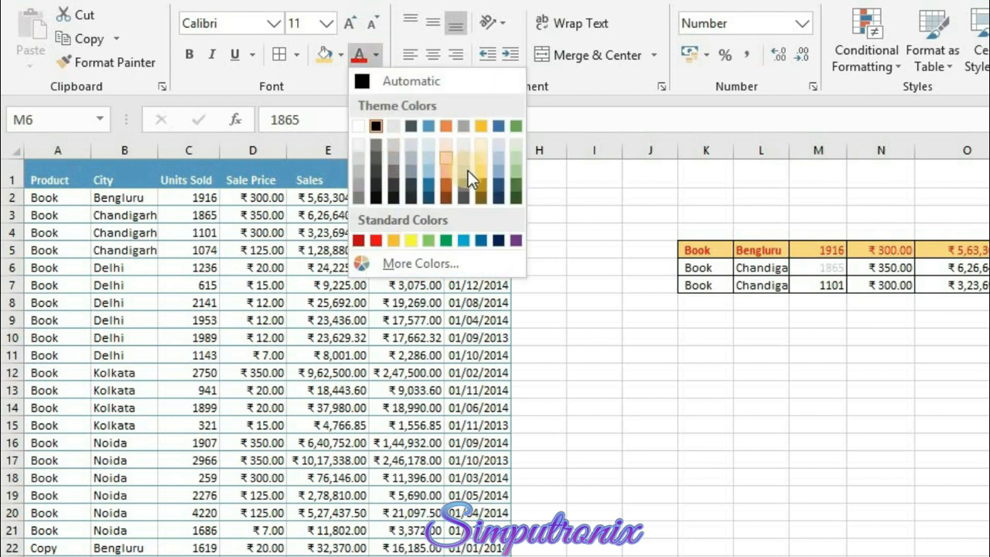
click(900, 272)
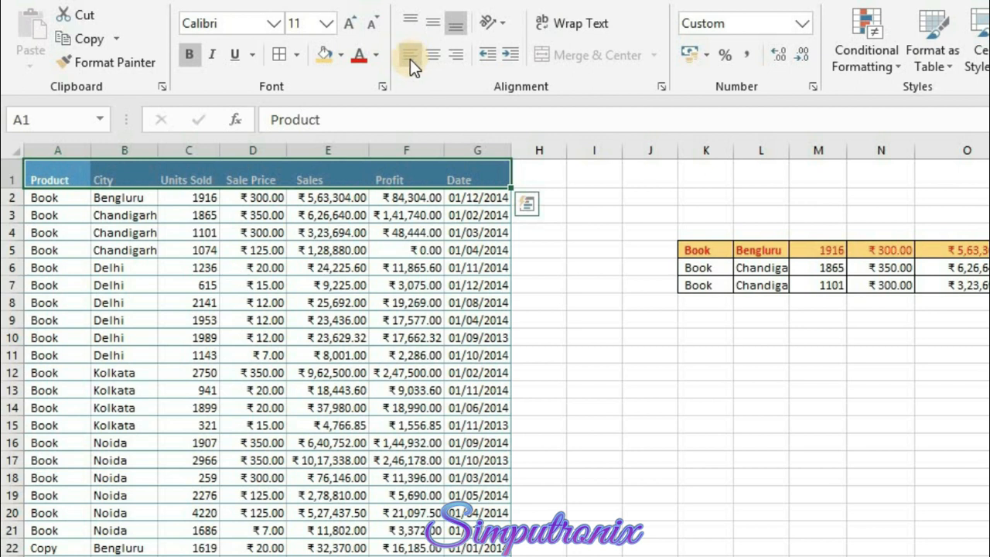
Try right, top and bottom alignment on the header row A1:G1, and settle on left and middle alignment.
click(462, 63)
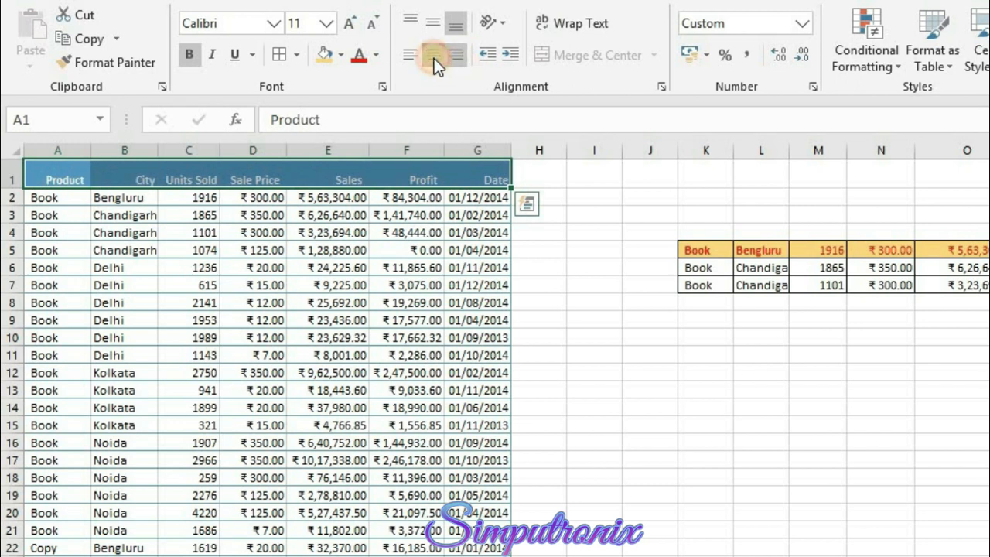
click(410, 54)
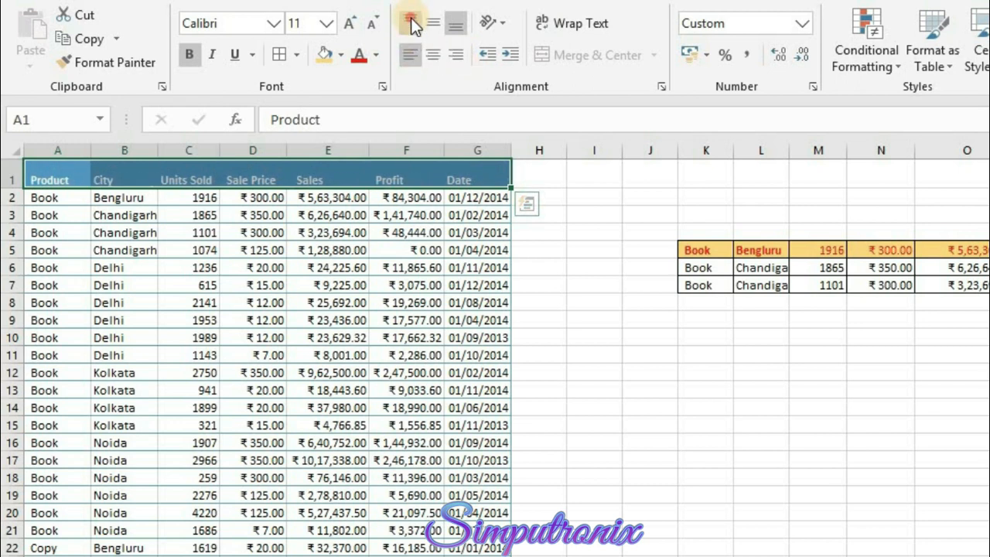
click(410, 17)
click(432, 24)
click(455, 28)
click(434, 27)
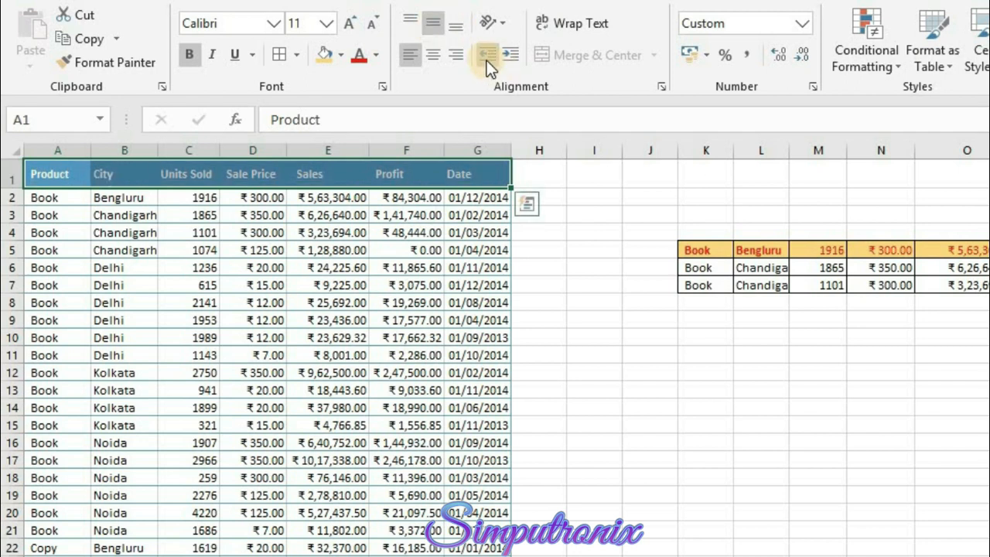
Try increasing and decreasing the indent of the header row A1:G1, leaving it indented by one level.
click(515, 55)
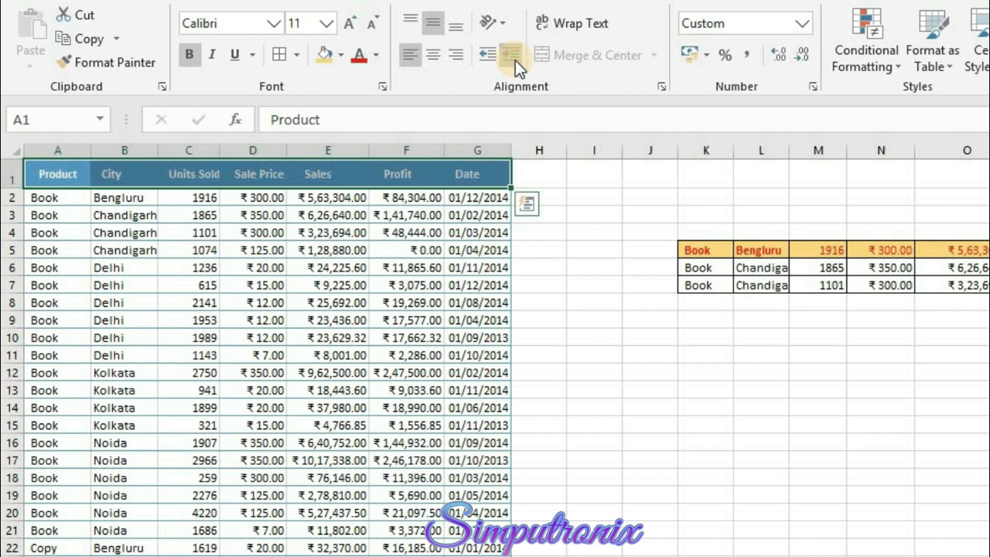
click(485, 59)
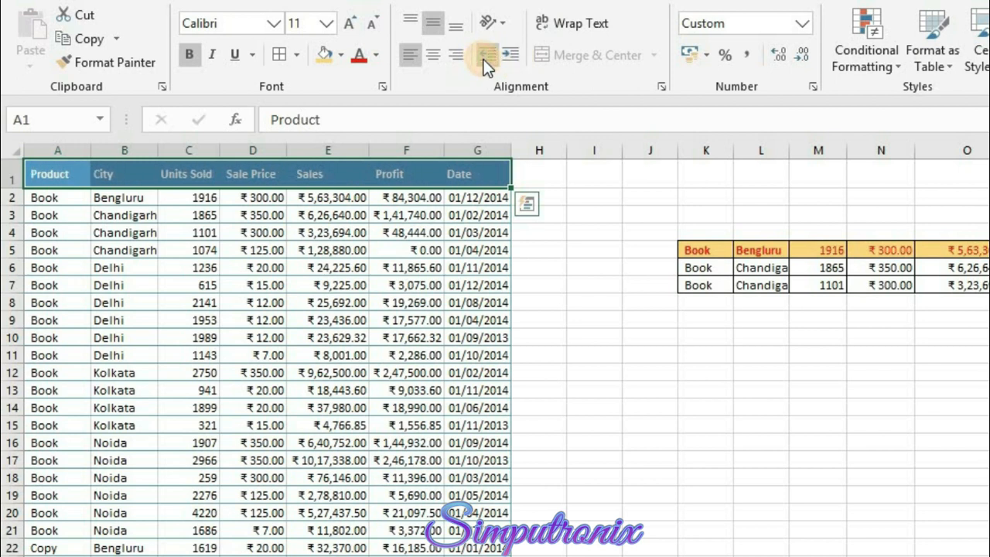
click(508, 60)
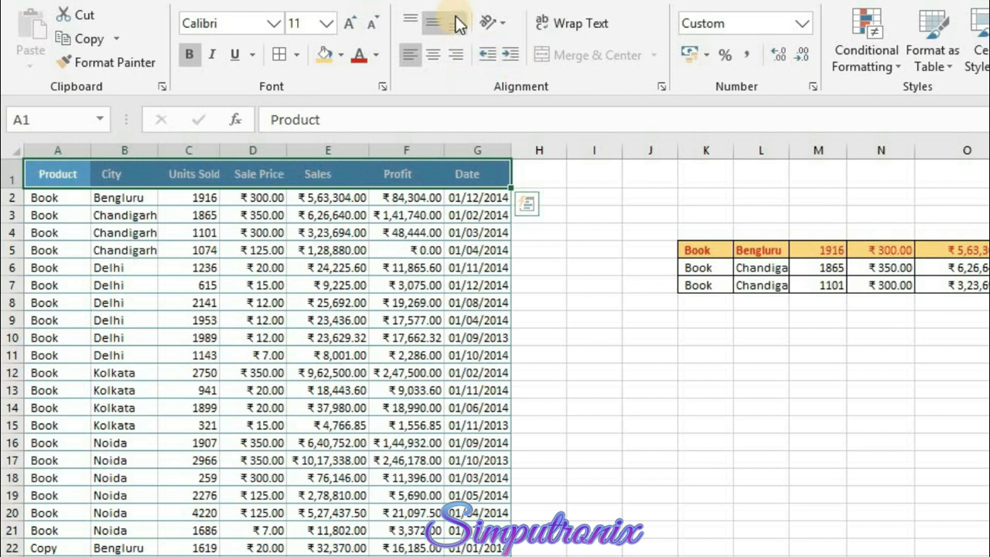
click(507, 24)
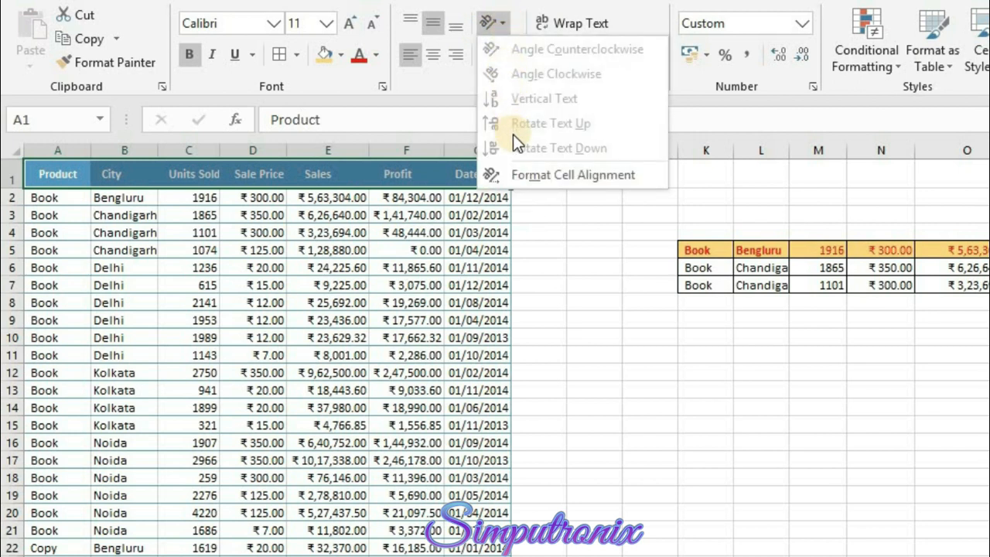
key(Escape)
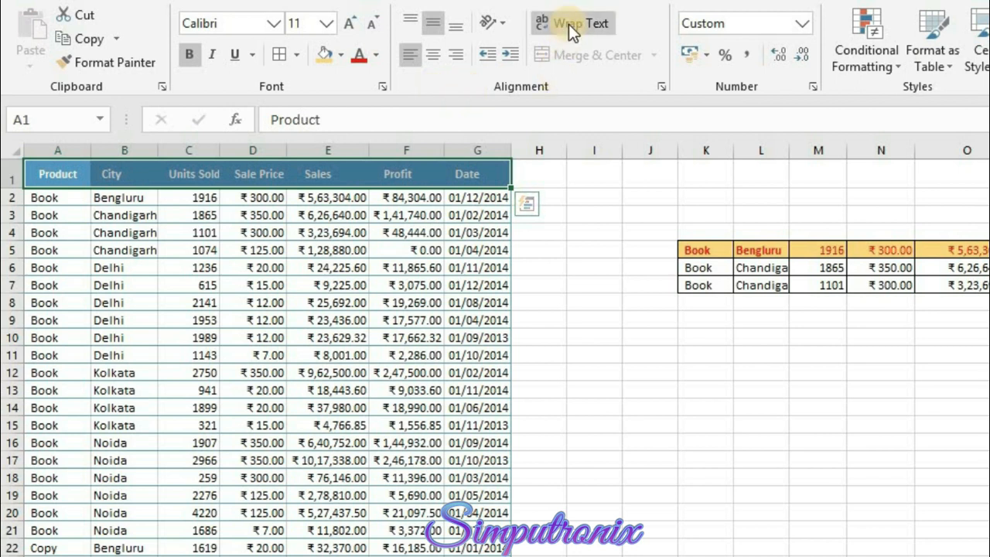
Narrow column D and try wrapping the Sale Price header text in D1, undoing both changes.
click(263, 173)
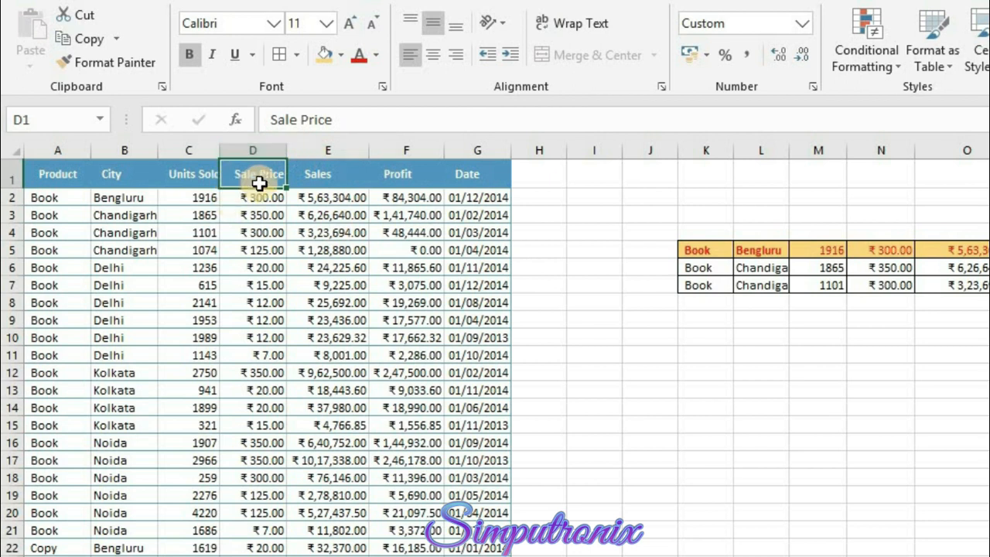
drag(286, 150, 256, 150)
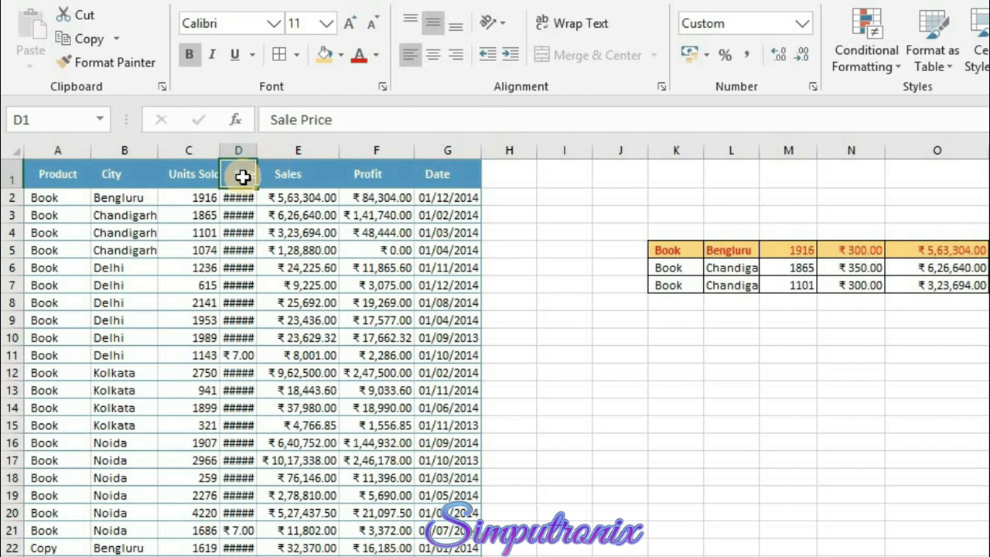
drag(257, 152, 262, 156)
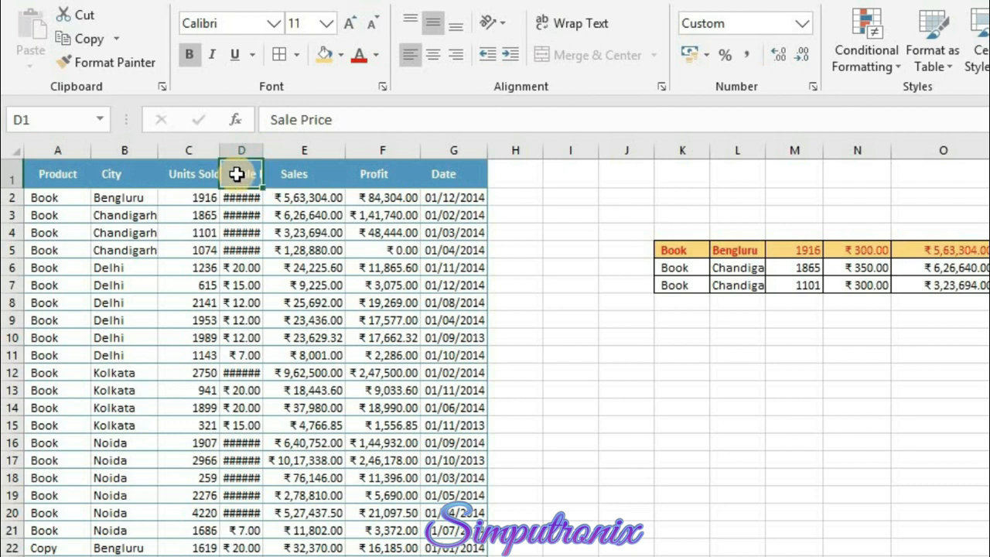
click(575, 25)
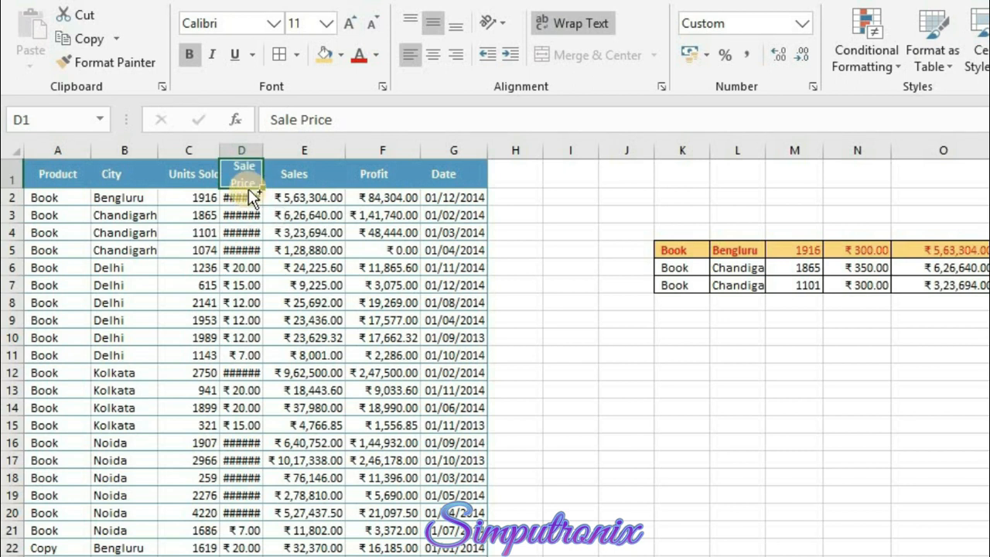
key(ctrl+z)
key(ctrl+z)
key(ctrl+y)
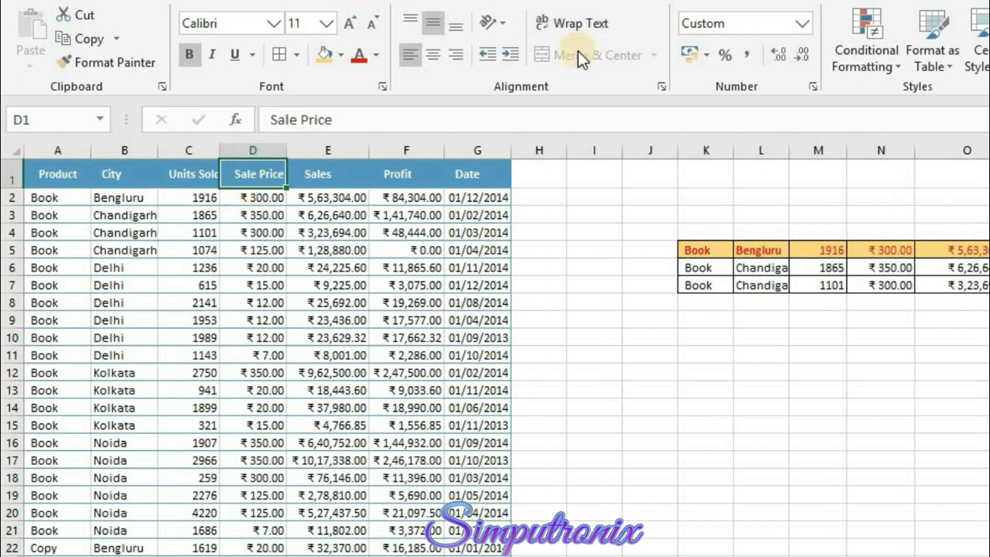
Try merging and centering the empty cells I1:J1.
drag(417, 186, 480, 186)
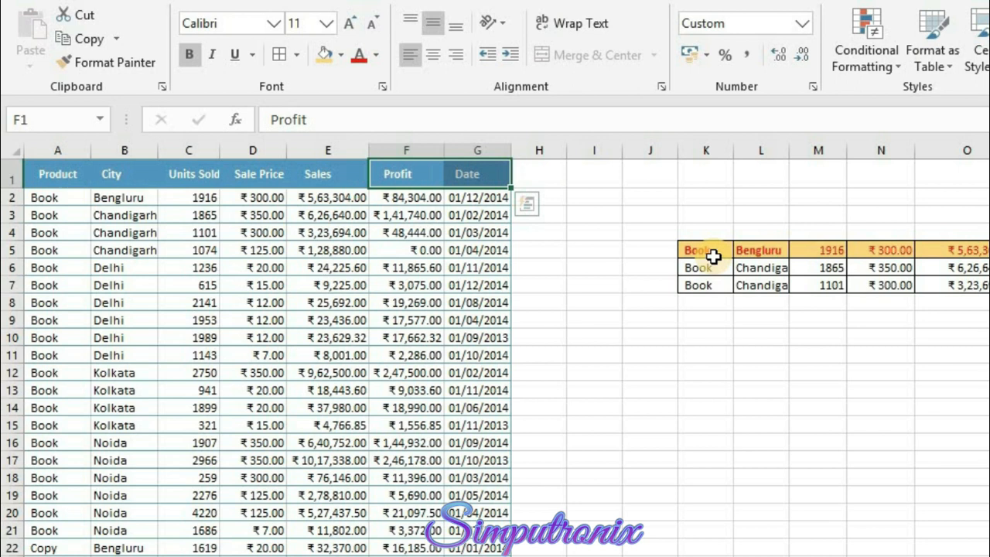
drag(603, 172, 641, 176)
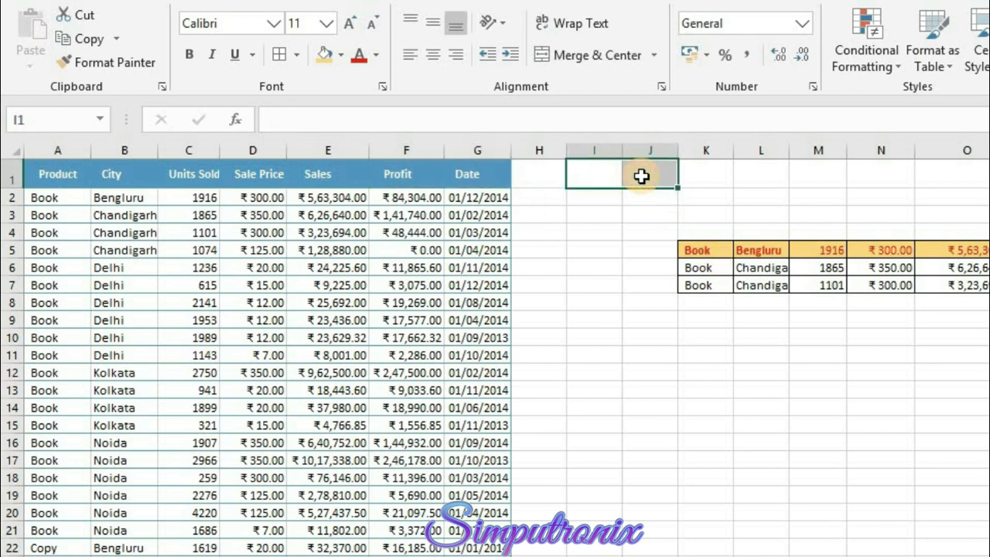
click(589, 56)
click(618, 215)
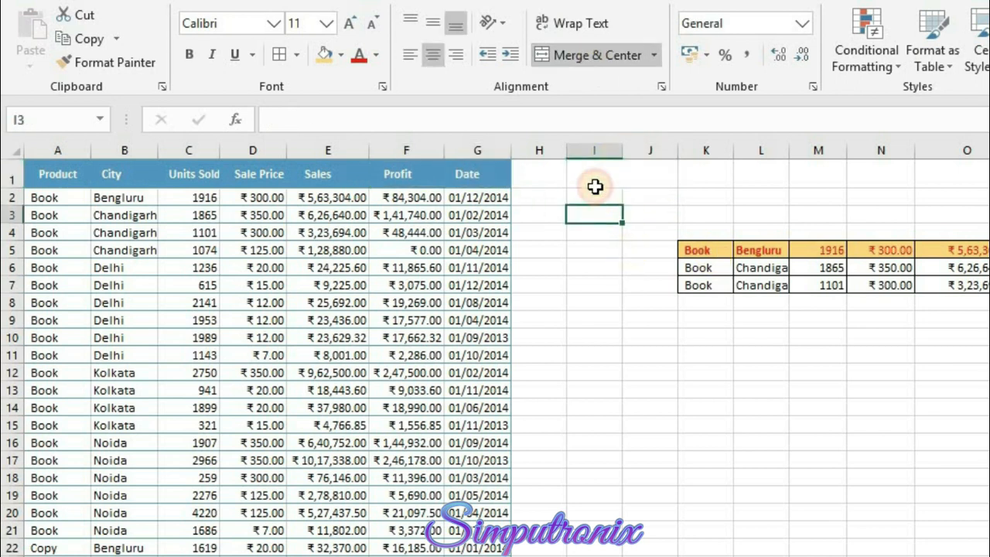
Enter the text simputronix in the merged cell I1, and undo both the entry and the merge.
click(639, 175)
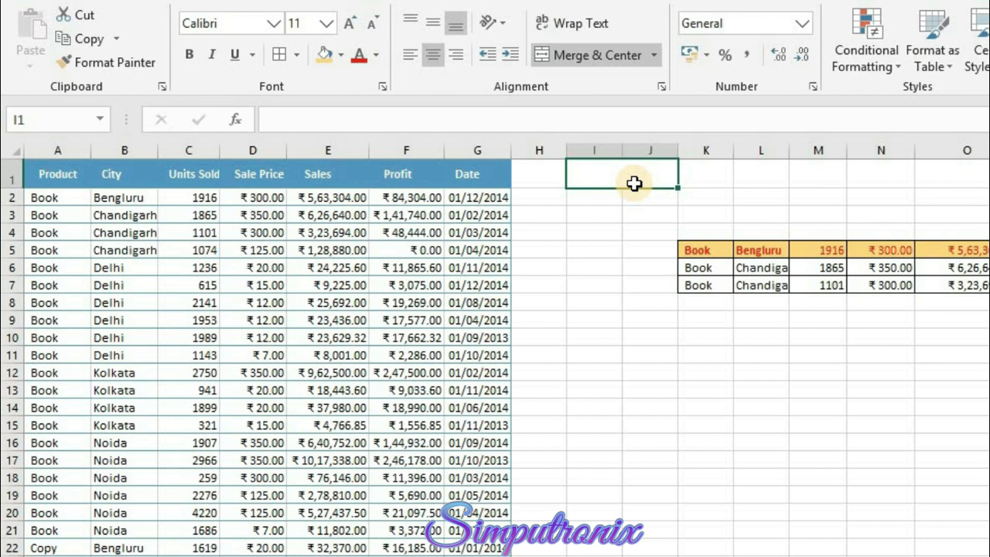
text(simputronix)
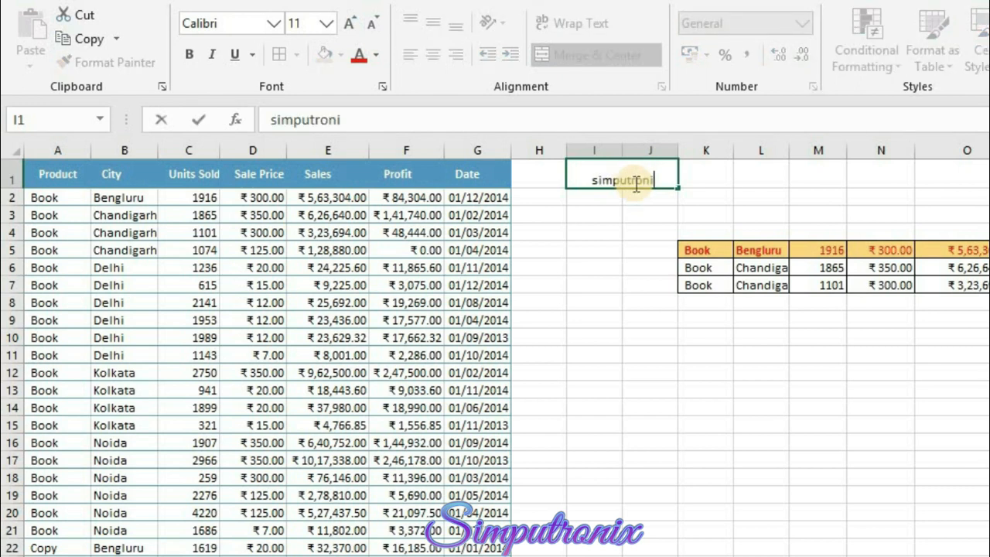
key(ctrl+Return)
key(ctrl+z)
key(ctrl+z)
Insert a blank row above the table's header row.
click(123, 195)
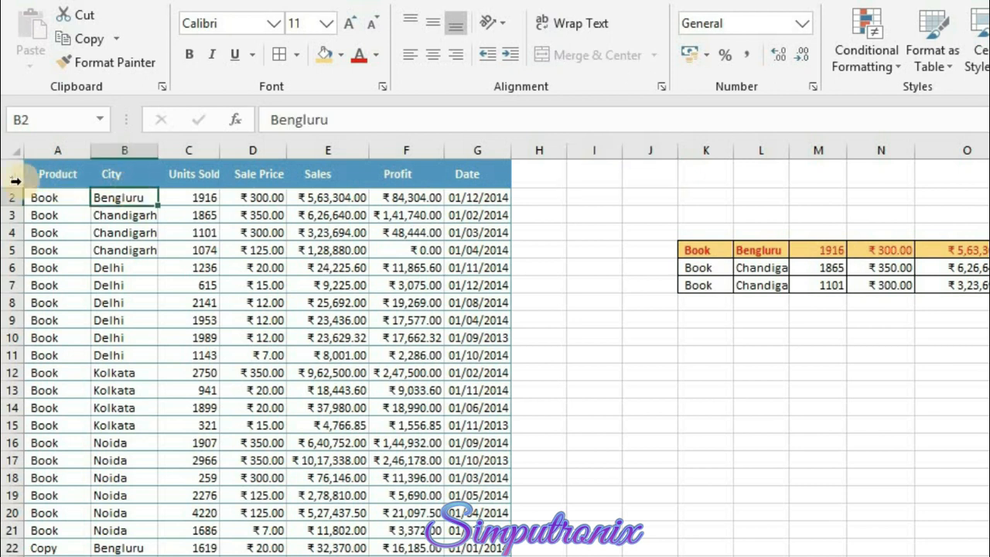
click(9, 172)
right_click(9, 172)
click(49, 314)
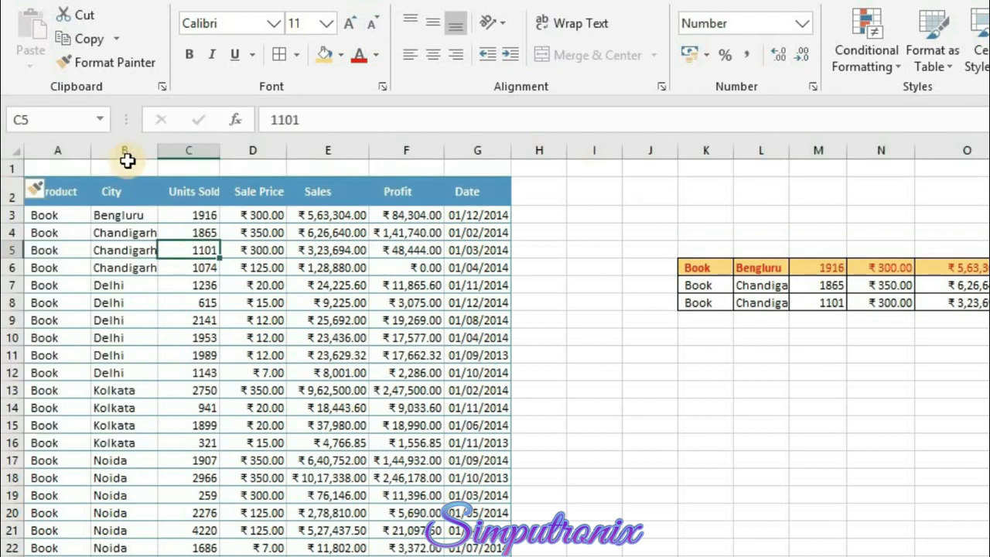
Merge and center A1:G1 above the table and enter the title "Product sales report" in it.
drag(54, 165, 457, 166)
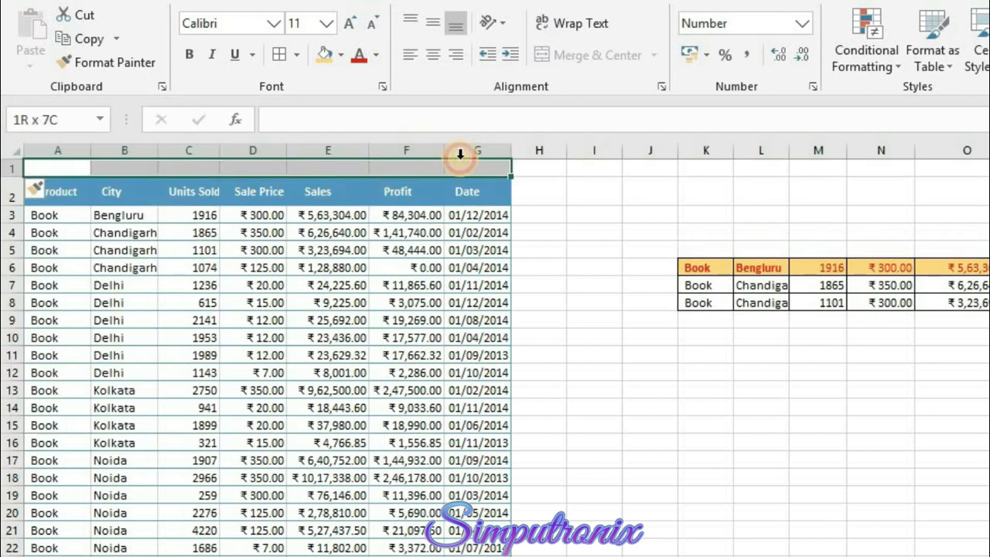
click(571, 60)
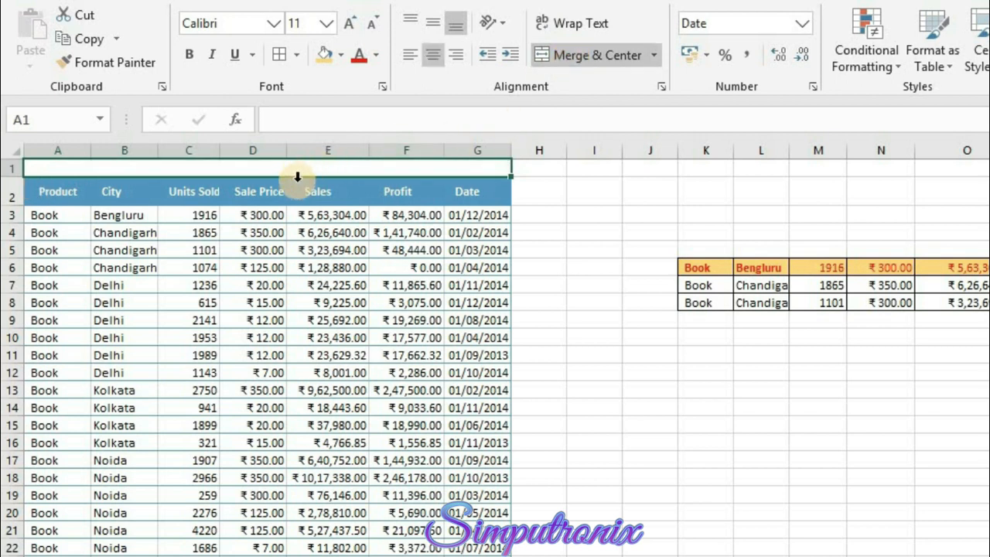
text(Product sales report)
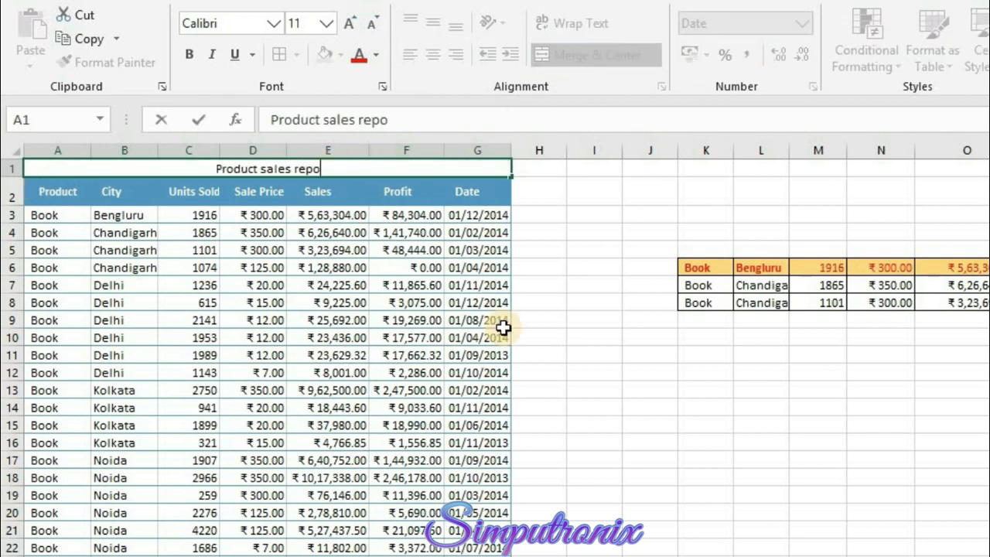
key(ctrl+Return)
Make the report title in A1 bold and increase its font size to 16.
click(186, 50)
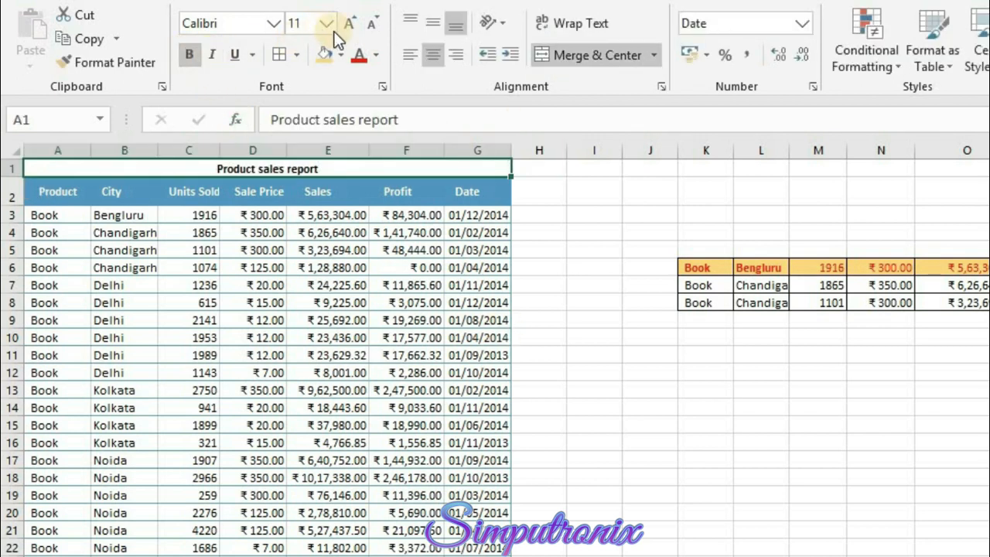
click(353, 27)
click(353, 27)
click(353, 27)
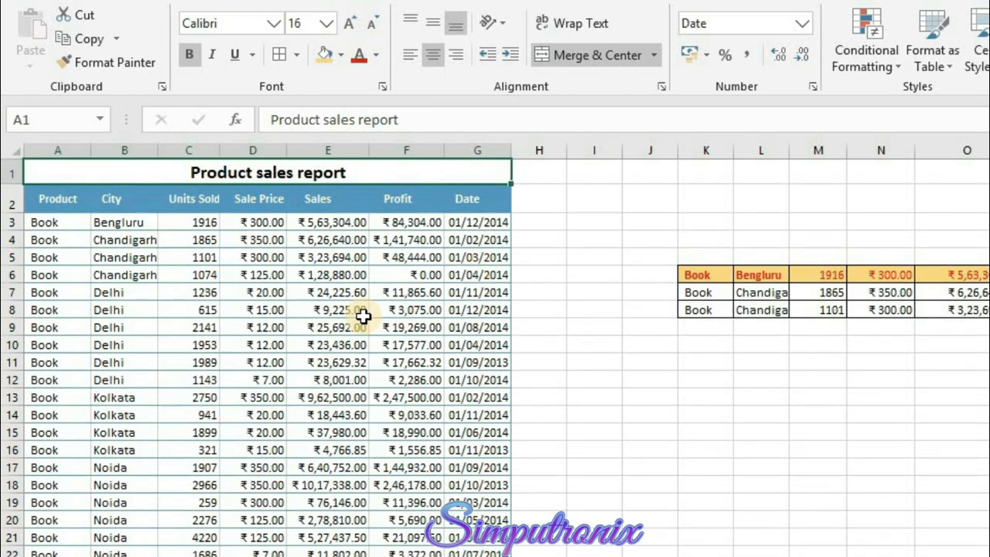
click(309, 317)
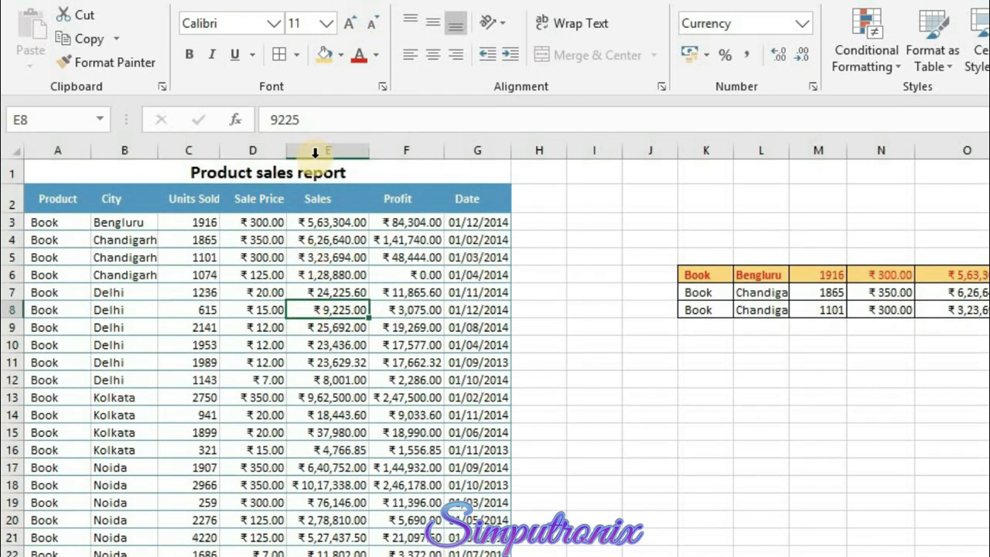
click(394, 172)
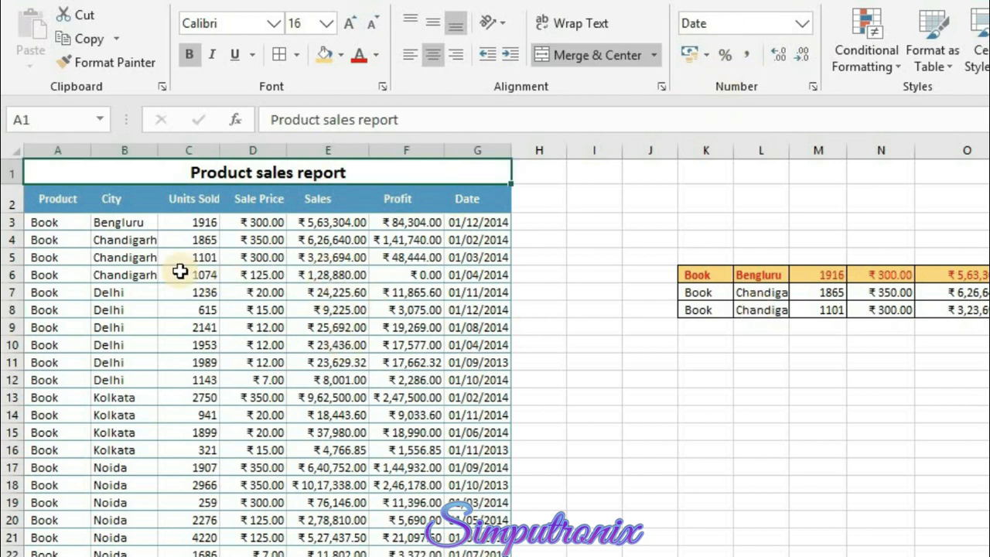
Try the General number format on the sale prices in D3:D11, and set them back to Currency.
drag(258, 221, 258, 363)
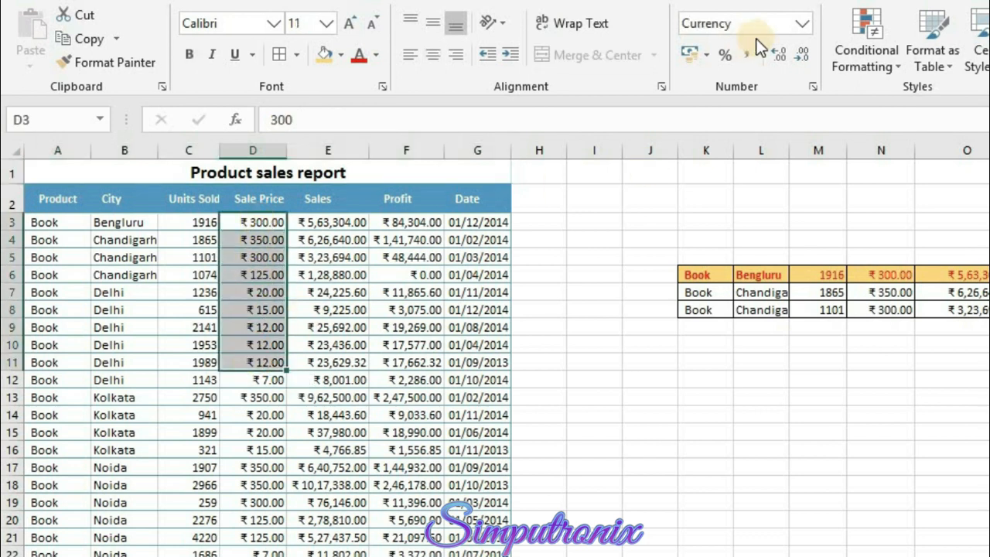
click(802, 24)
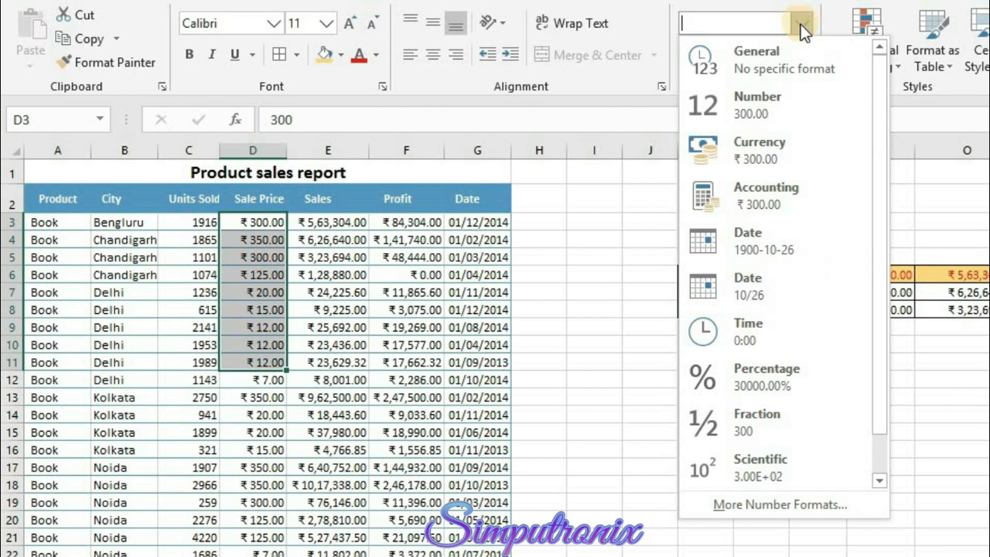
click(786, 52)
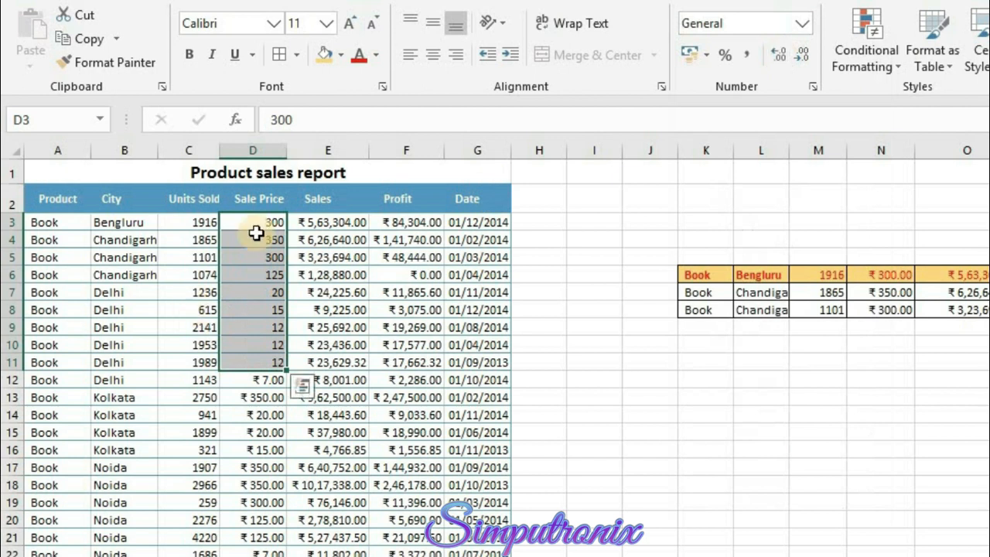
click(804, 27)
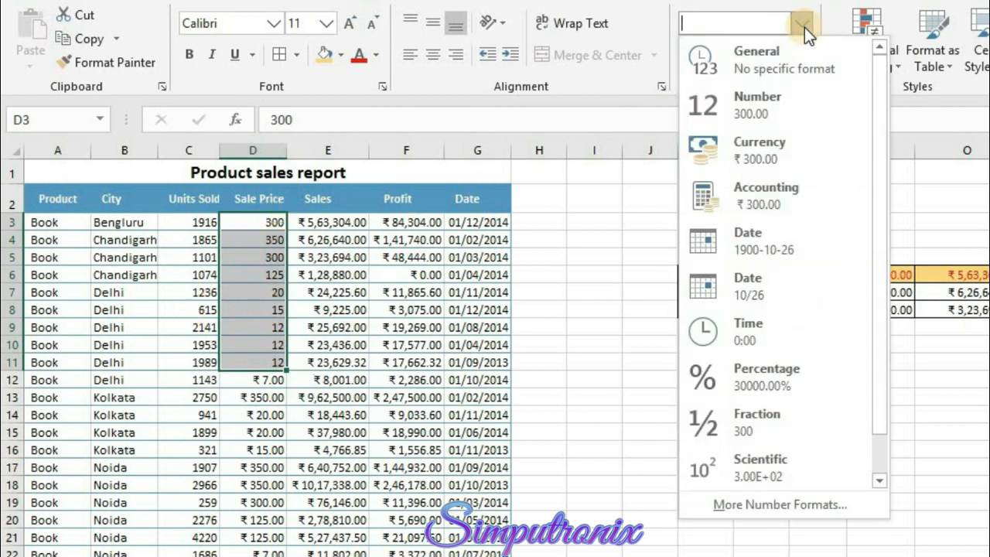
click(754, 159)
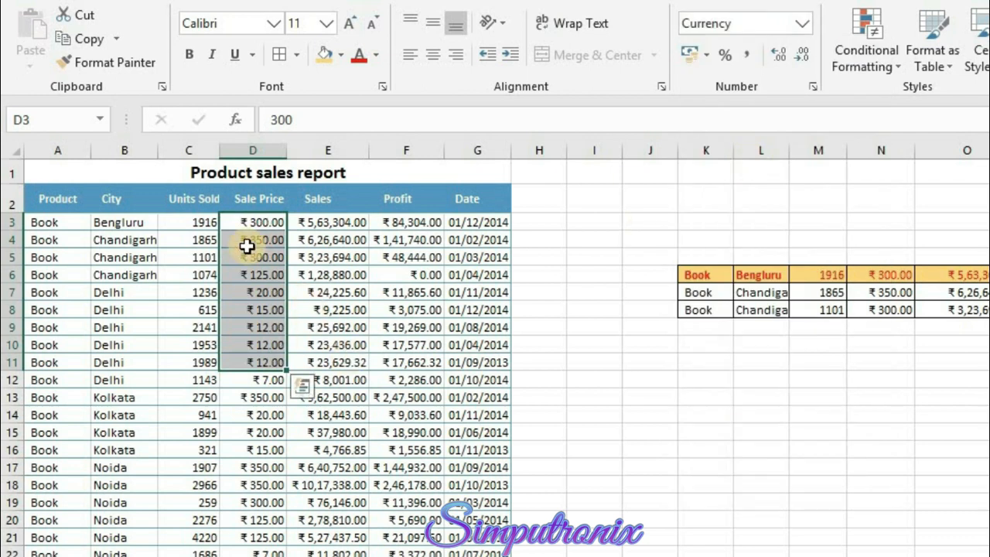
click(792, 28)
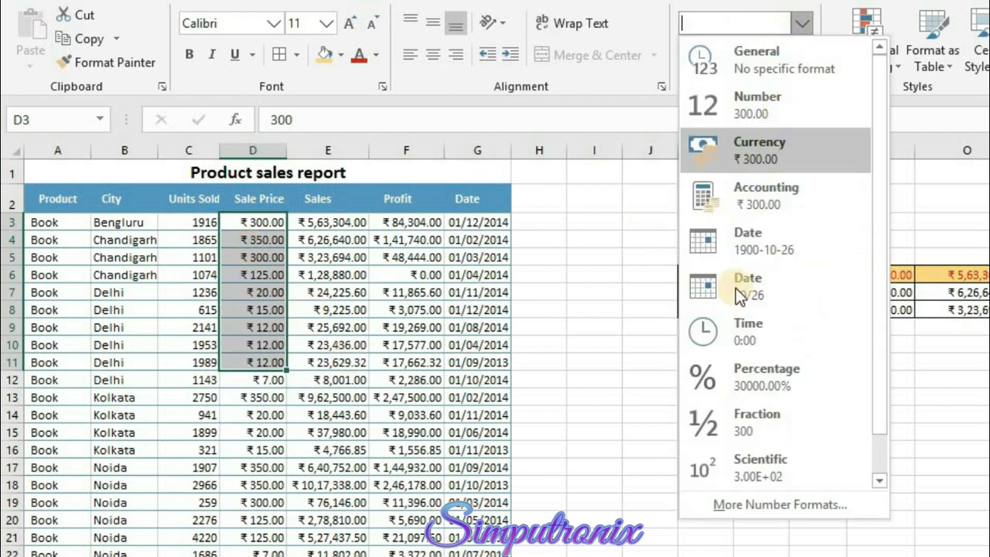
click(956, 140)
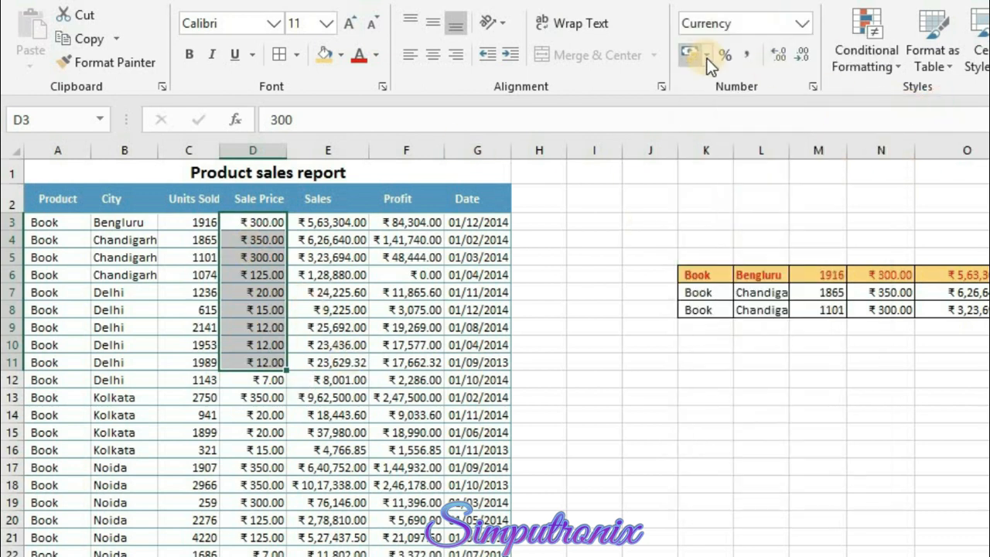
click(707, 56)
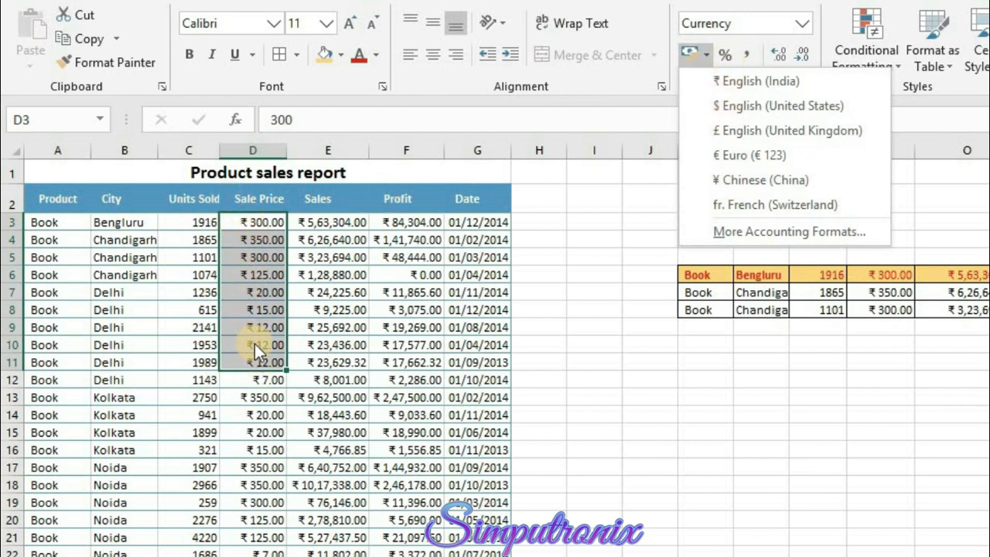
click(792, 4)
click(416, 271)
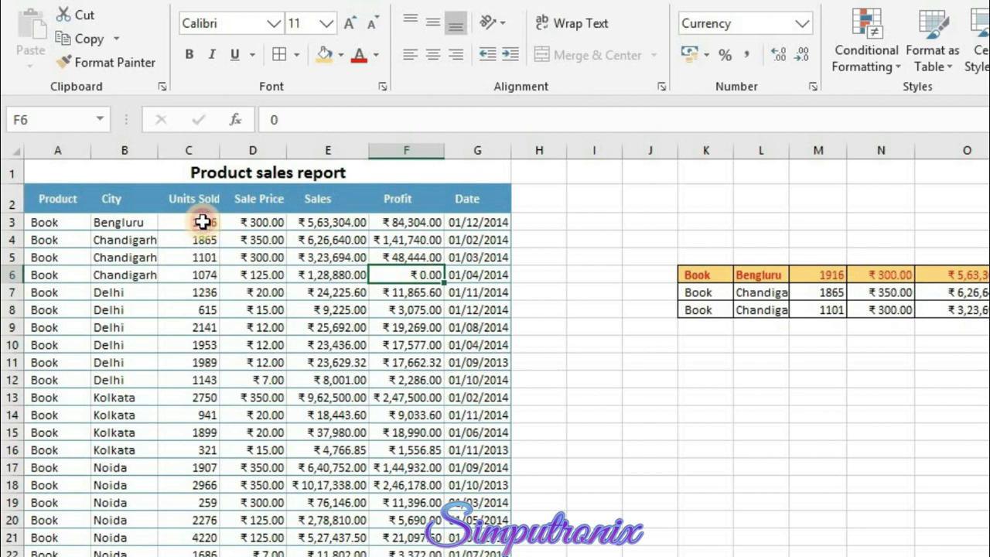
Try the percentage format on the Units Sold values in C3:C8, and undo it.
drag(204, 221, 204, 312)
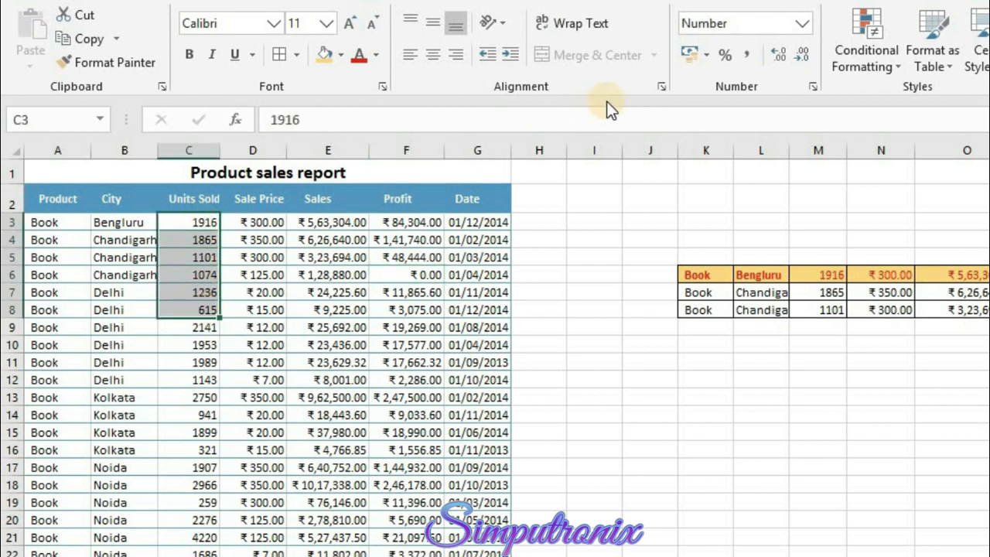
click(730, 53)
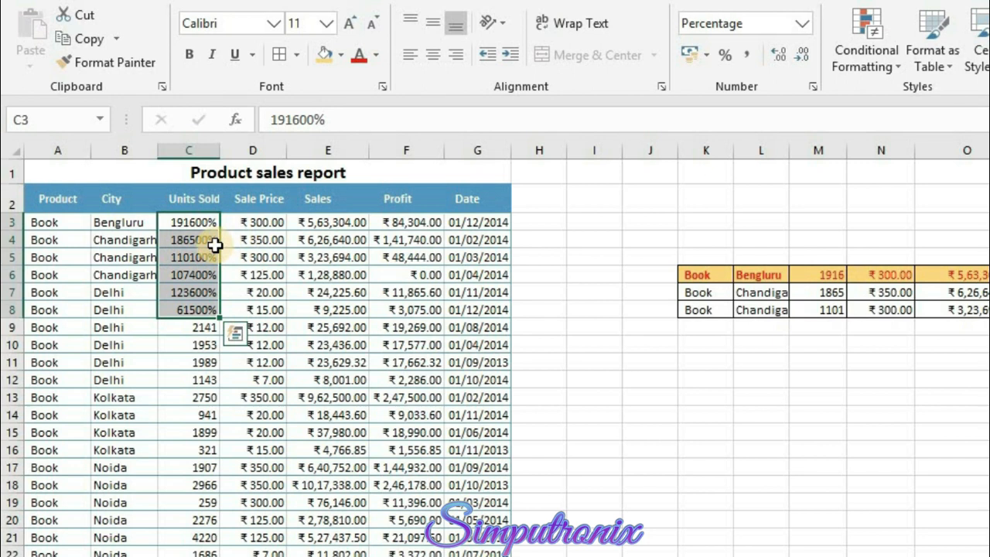
key(ctrl+z)
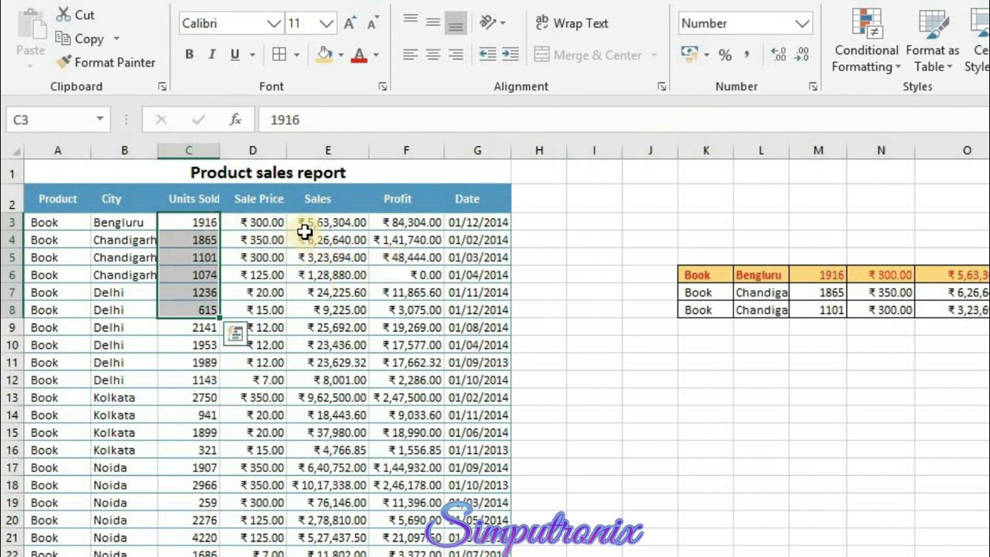
Try the comma style on the Sales values in E3:E10, and undo it.
click(317, 223)
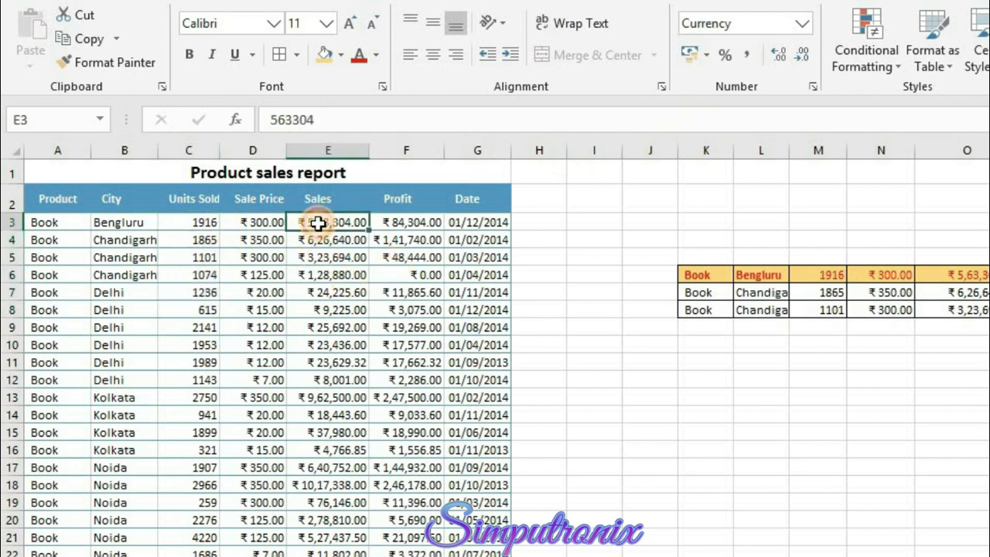
key(shift+Down)
key(shift+Down)
key(shift+Down)
key(shift+Down)
key(shift+Down)
key(shift+Down)
key(shift+Down)
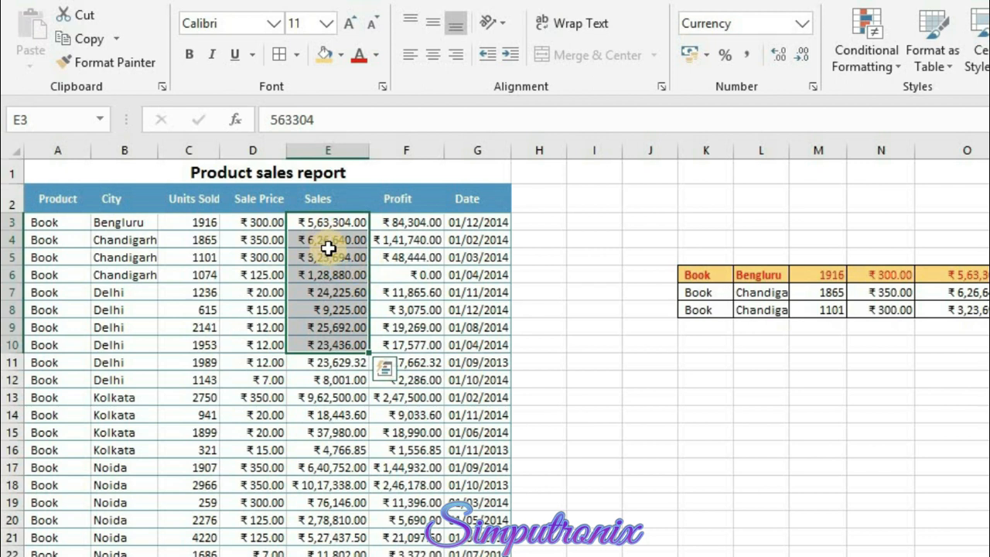
click(744, 55)
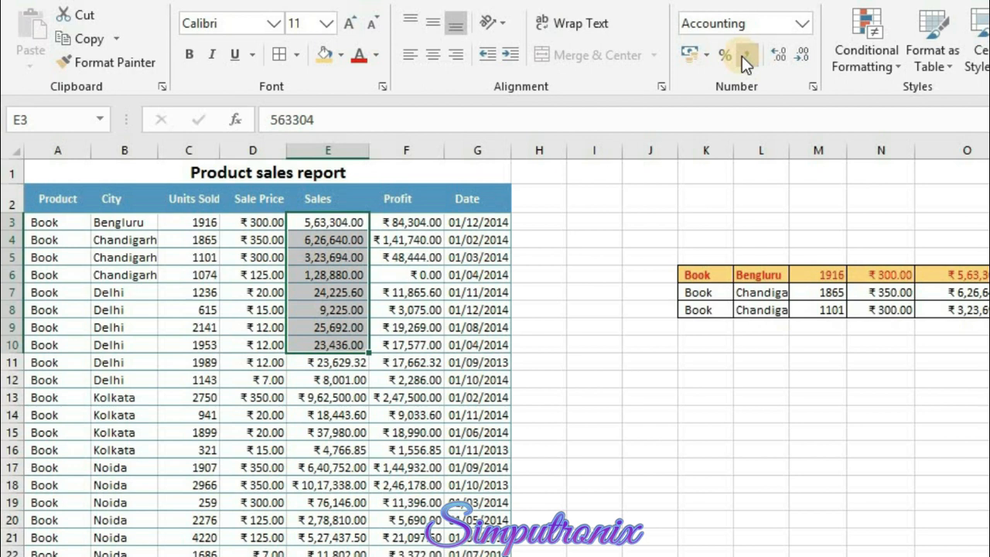
key(ctrl+z)
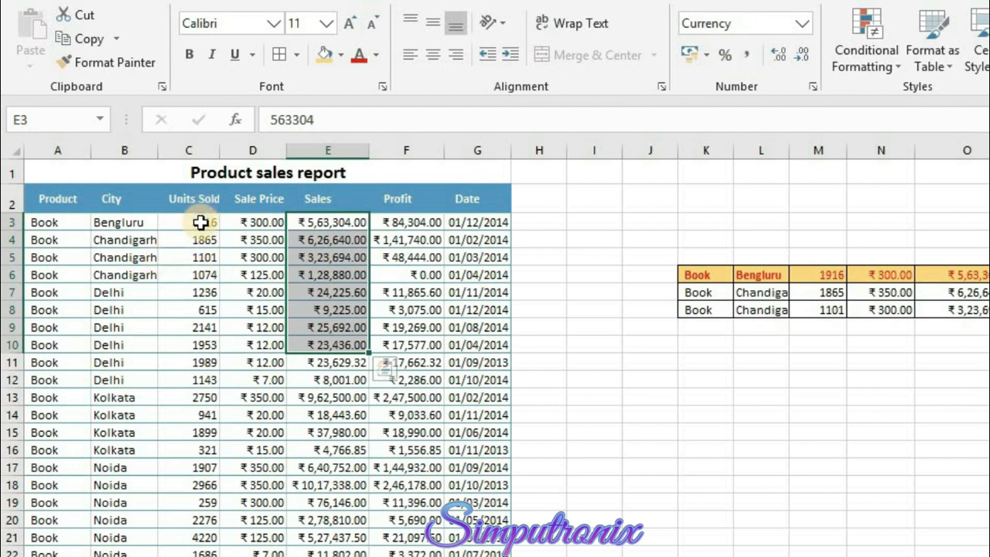
Try the comma style on the Units Sold values in C3:C7, and undo it.
click(201, 222)
drag(203, 278, 204, 292)
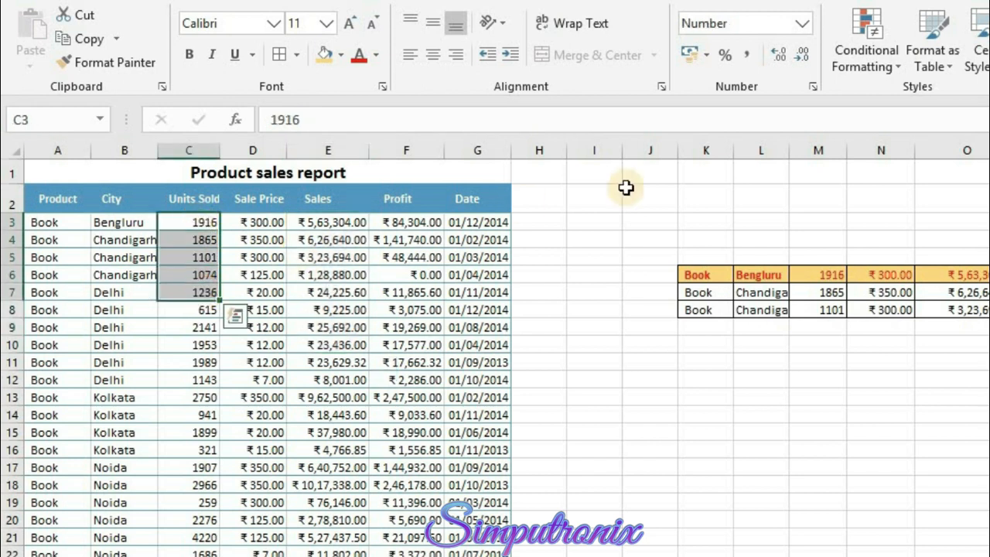
click(749, 56)
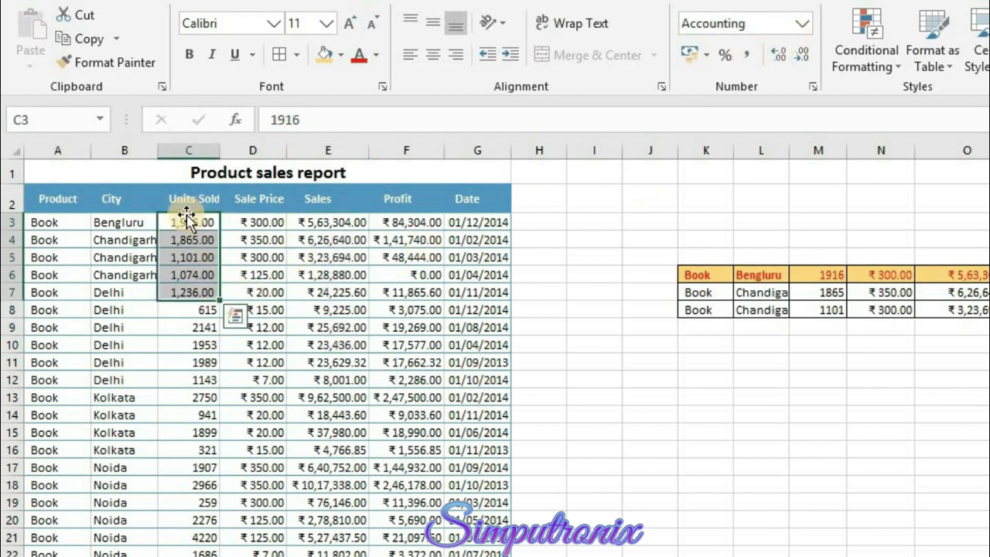
key(ctrl+z)
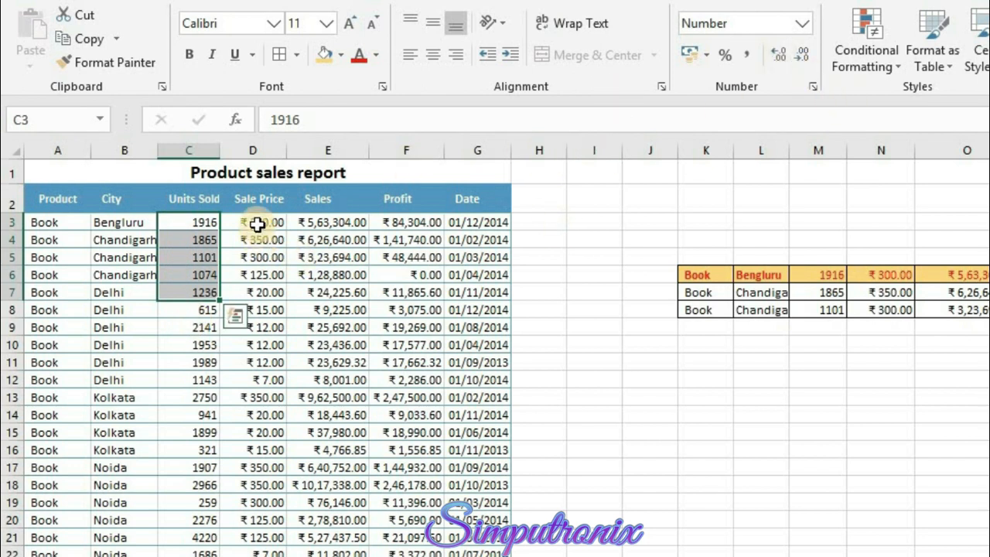
Try four decimal places and no decimals on the sale prices in D3:D7, and set them back to two decimals.
drag(259, 223, 271, 292)
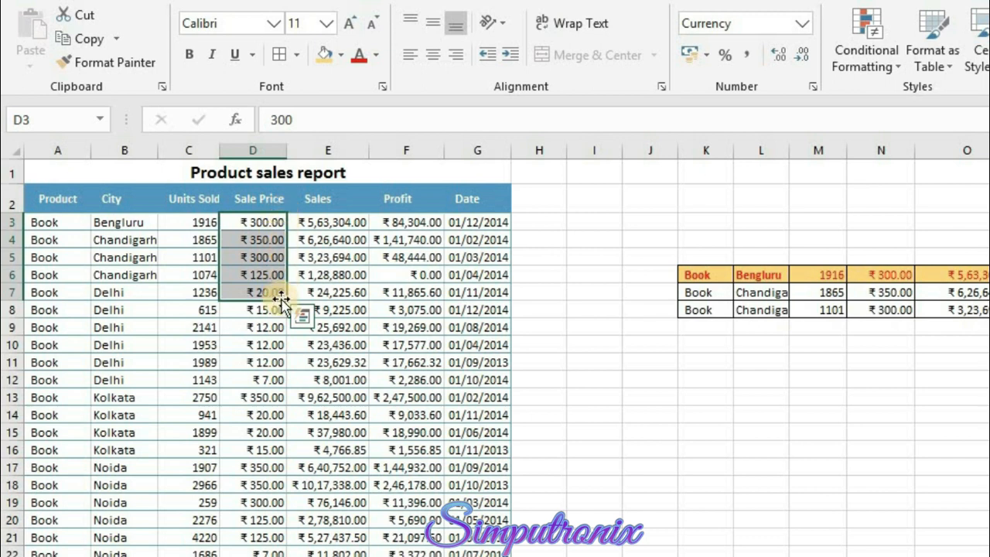
click(784, 52)
click(783, 52)
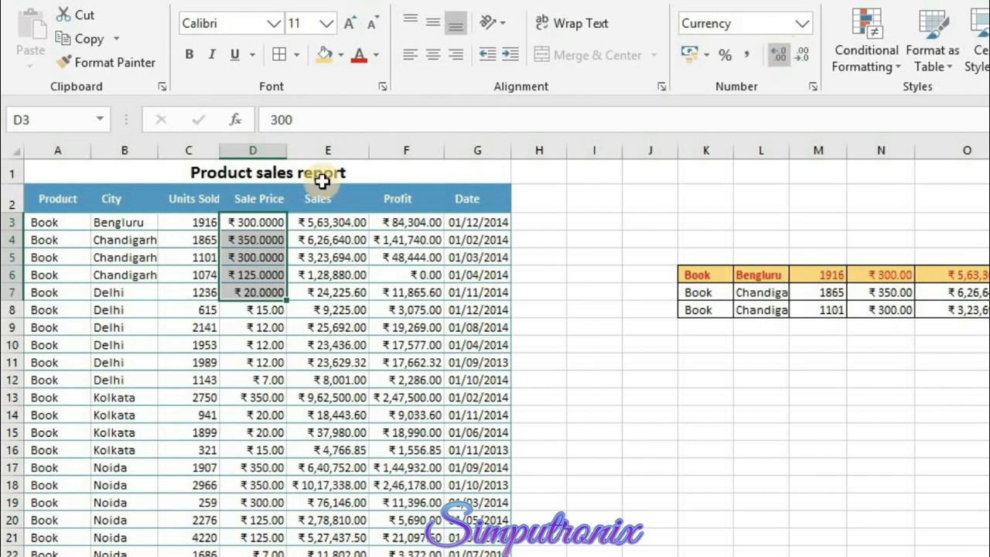
click(797, 61)
click(798, 60)
click(798, 61)
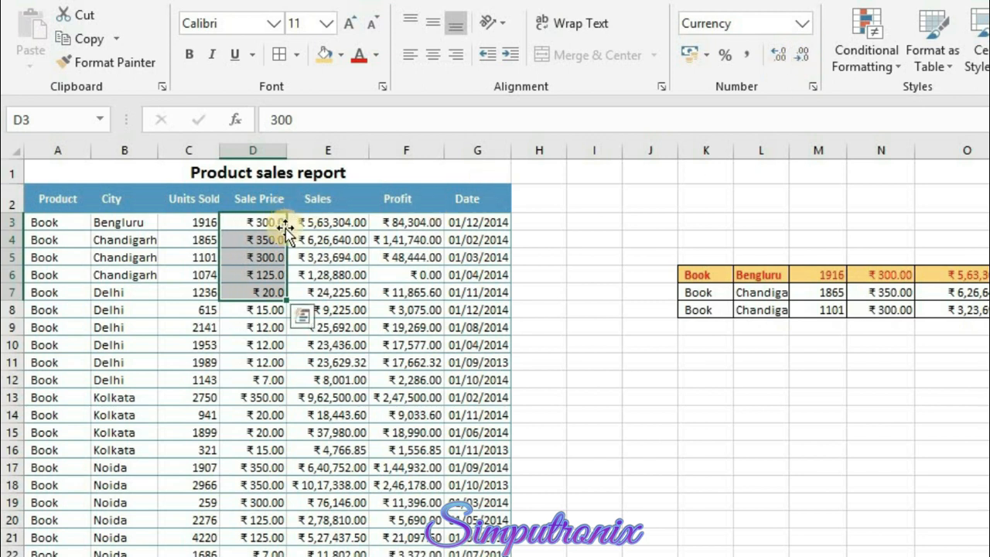
click(804, 60)
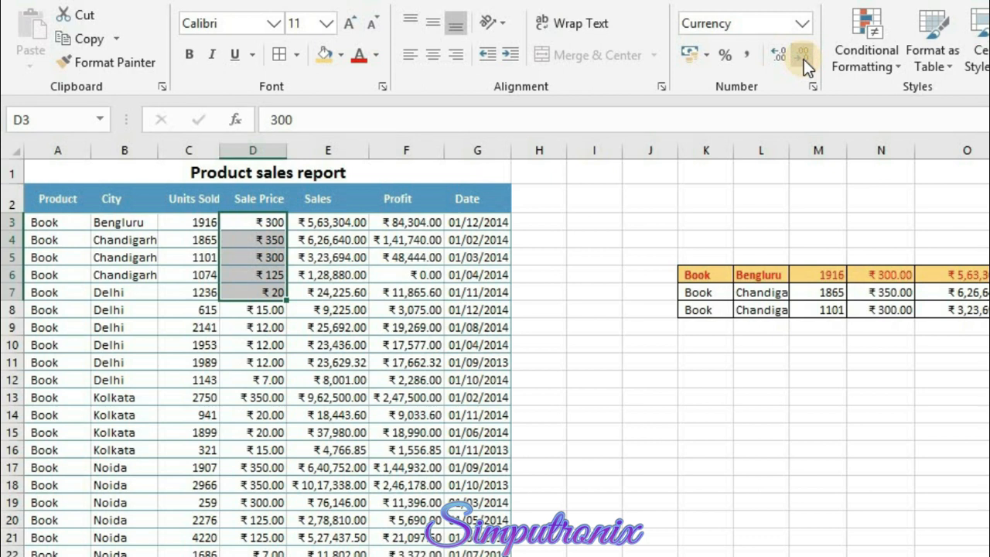
click(776, 55)
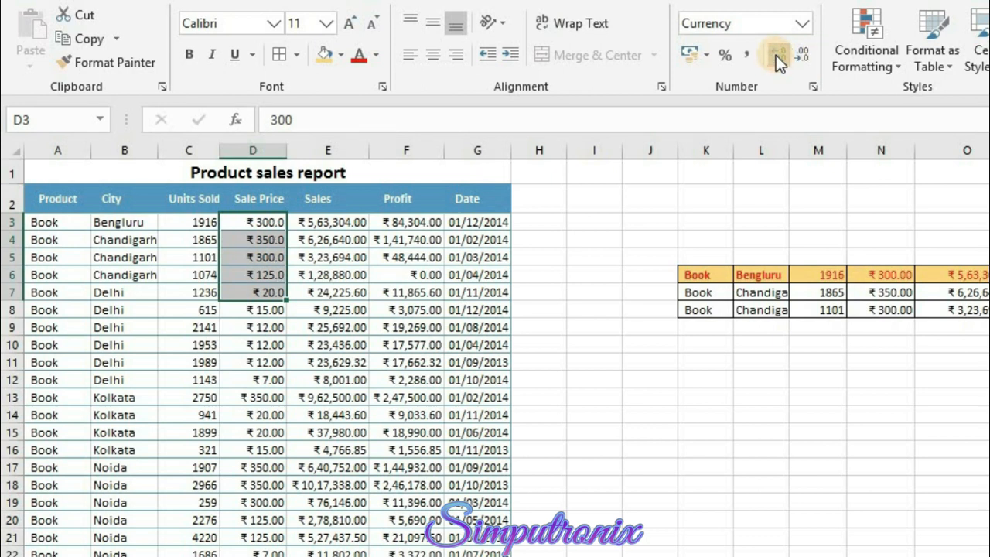
click(775, 55)
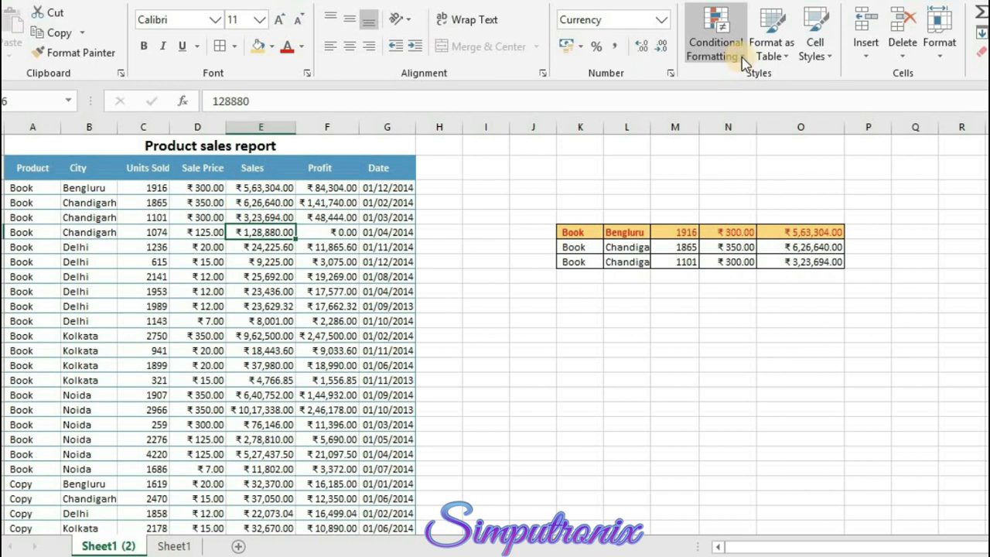
click(743, 61)
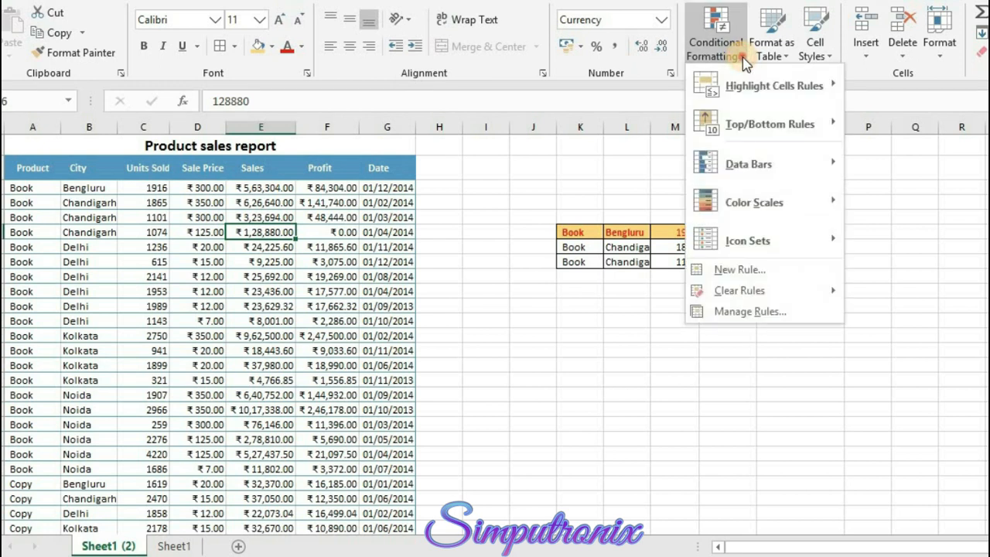
click(743, 62)
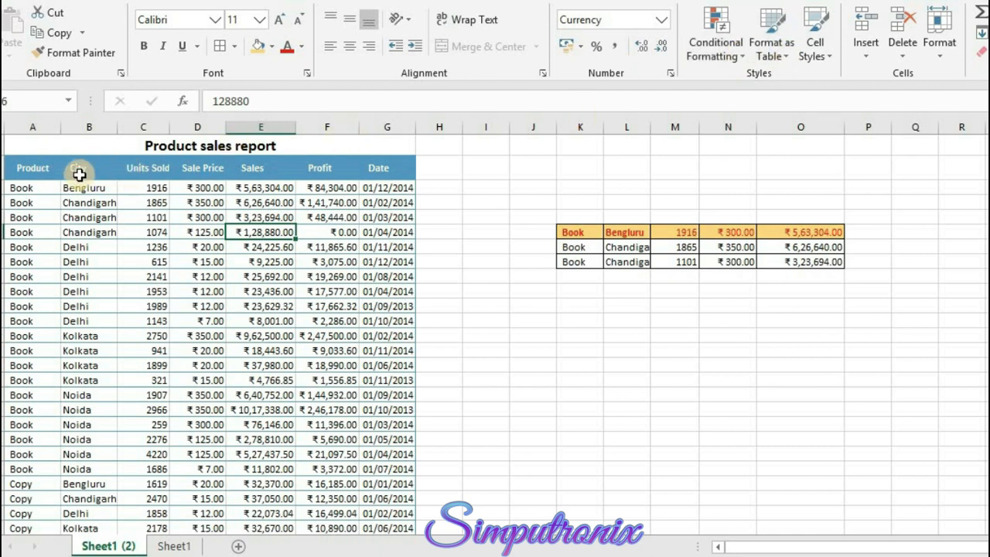
Select the sales table from the header row down and apply the light grey banded table style to it.
drag(41, 170, 372, 290)
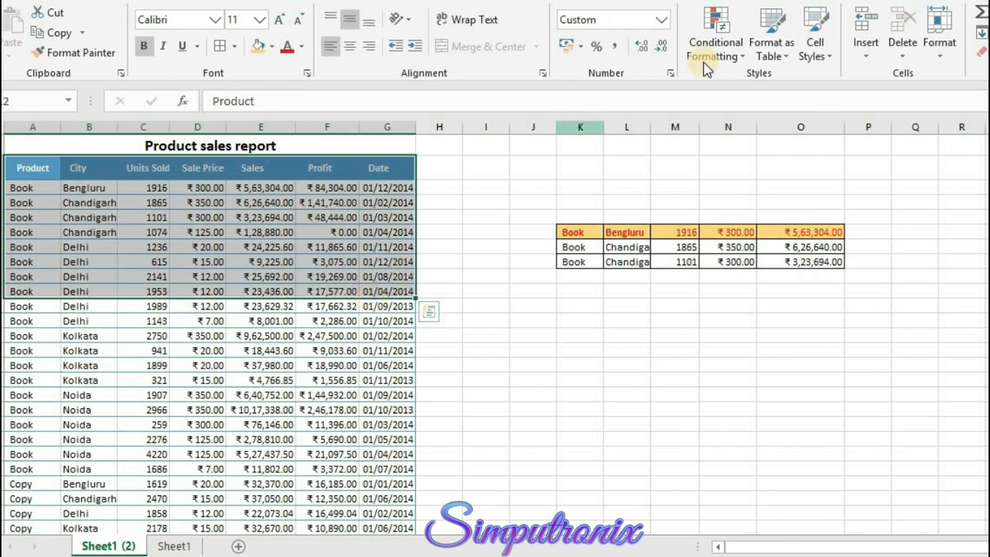
click(784, 61)
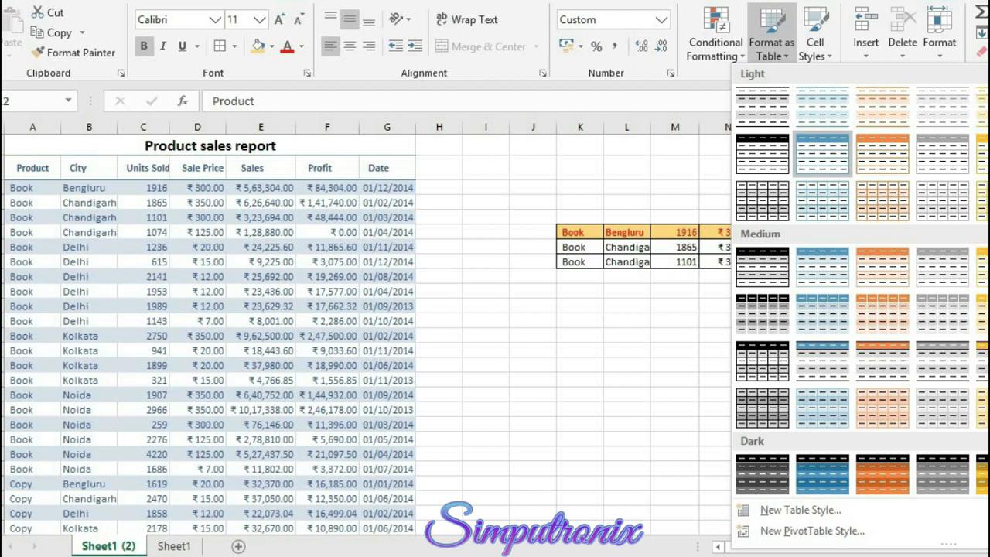
click(942, 106)
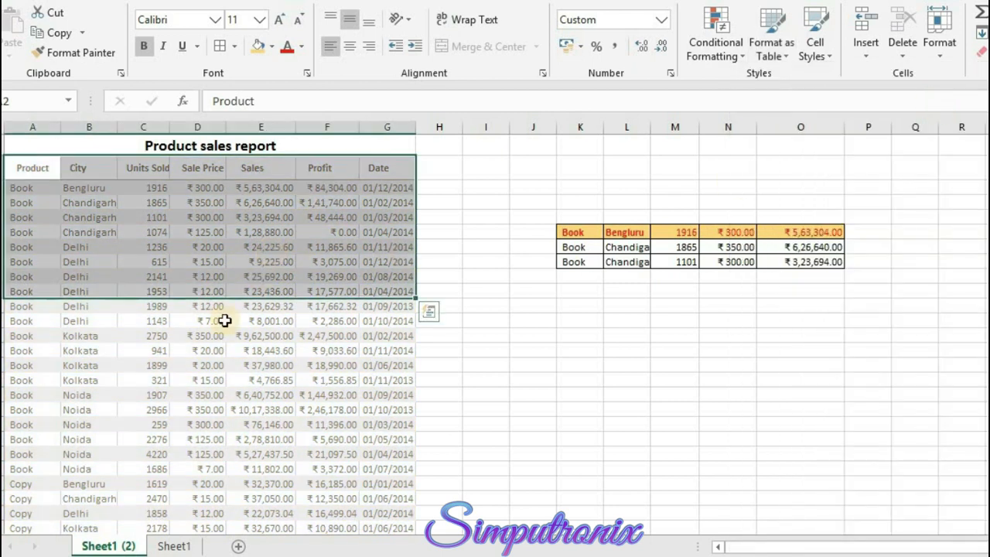
click(122, 350)
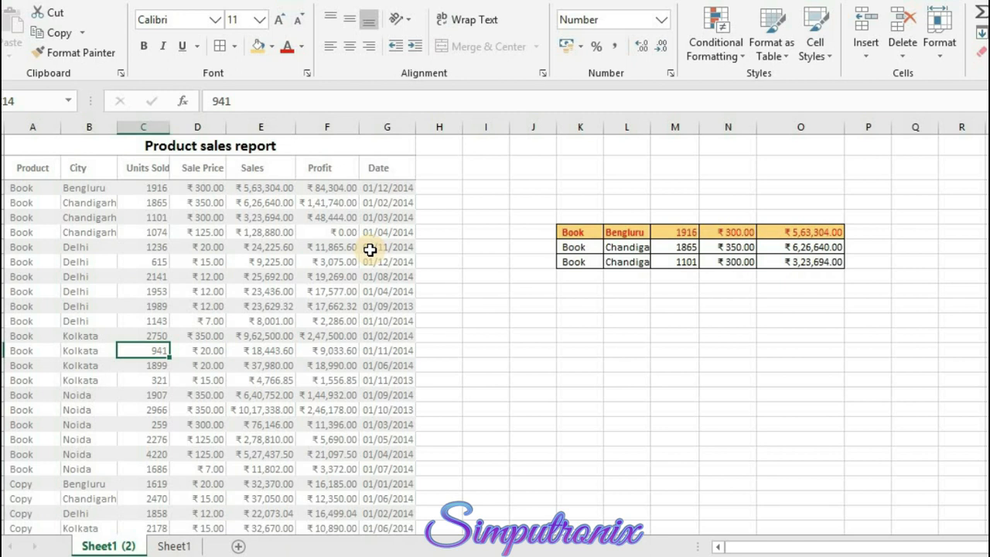
Apply the 20% - Accent3 cell style to the table's header row A2:G2.
click(829, 60)
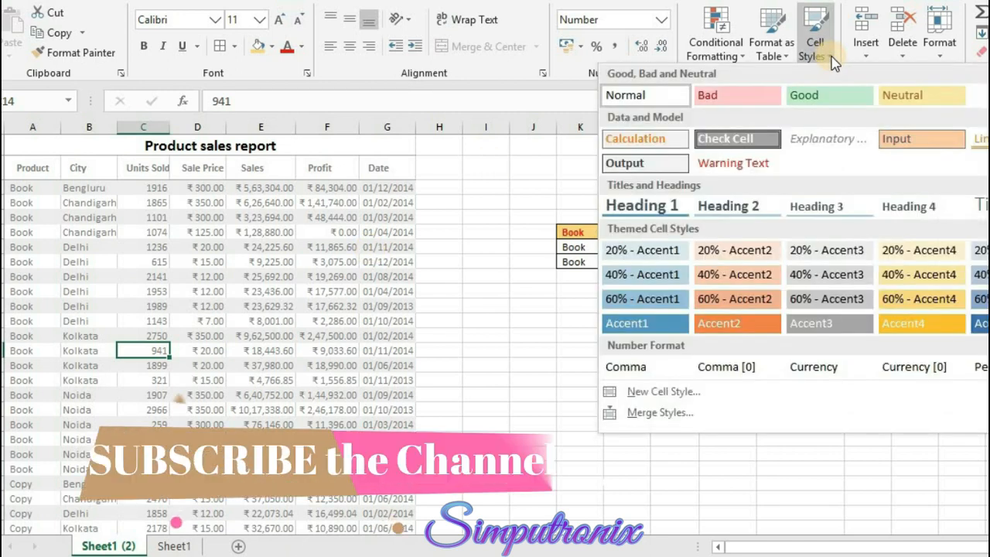
click(149, 259)
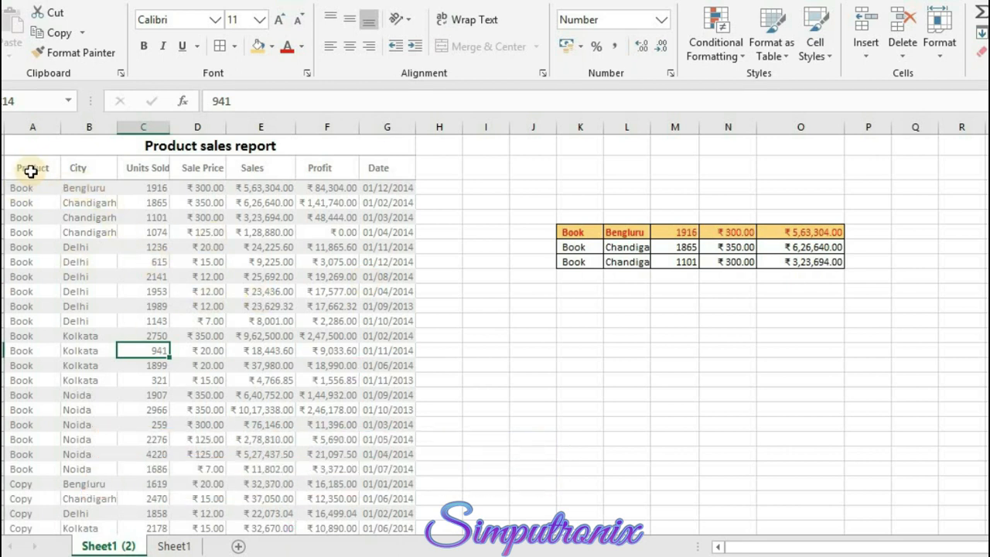
drag(30, 169, 386, 160)
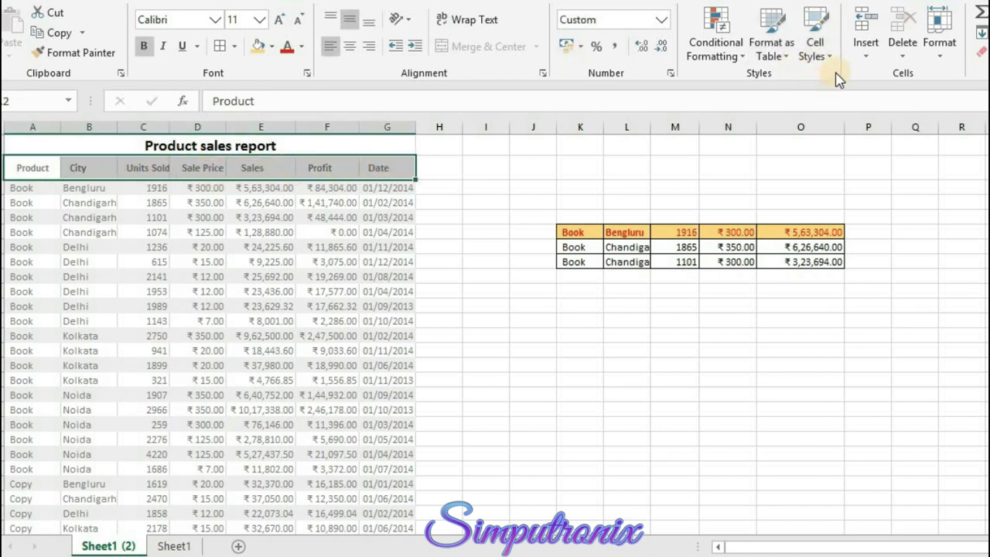
click(815, 49)
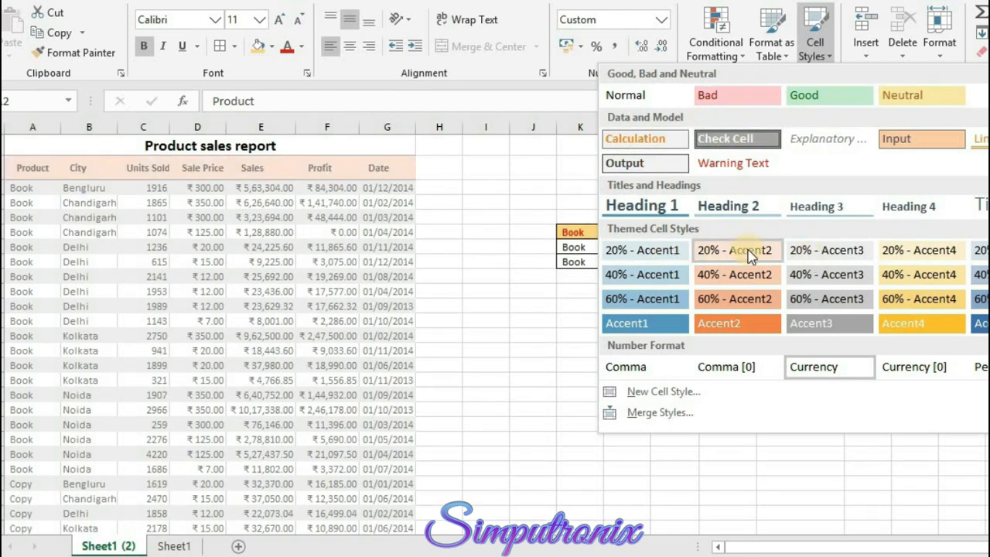
click(841, 259)
click(141, 231)
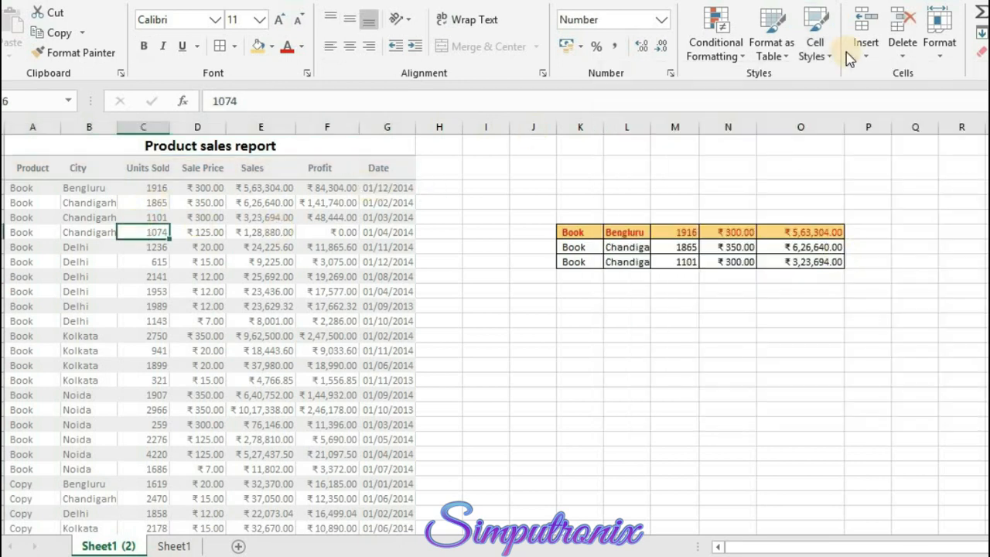
Try inserting a cell at N7 in the copied rows with Shift cells right, and undo the insertion.
click(867, 56)
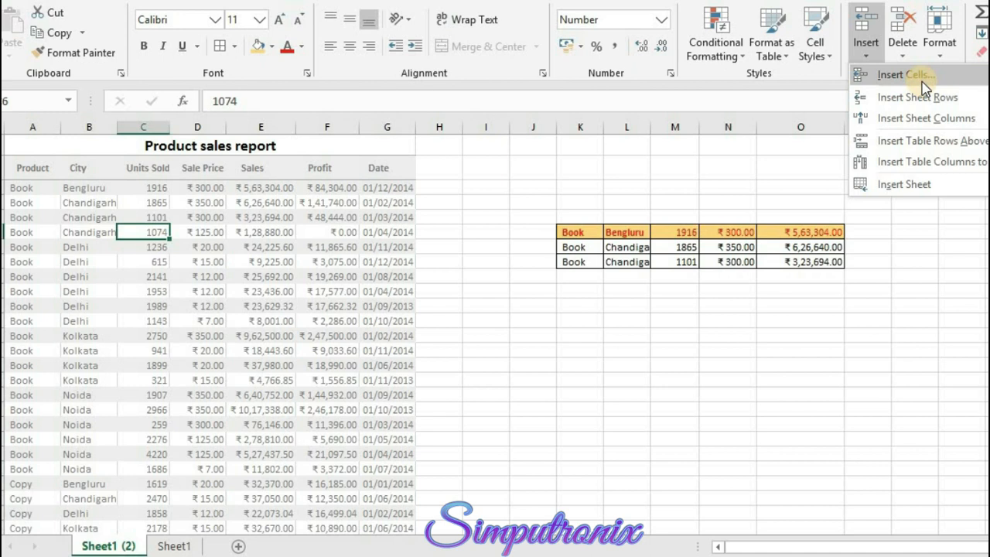
click(696, 255)
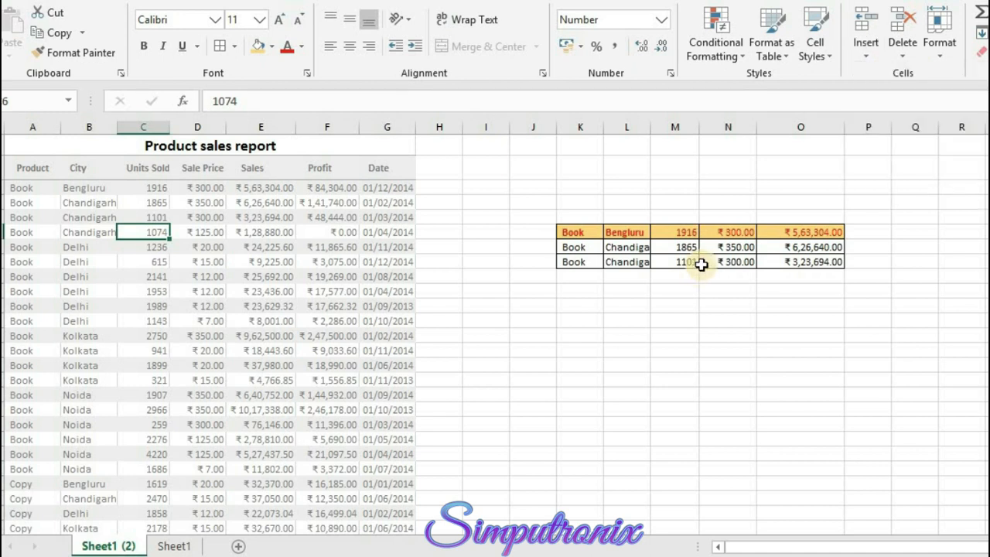
click(709, 245)
click(873, 61)
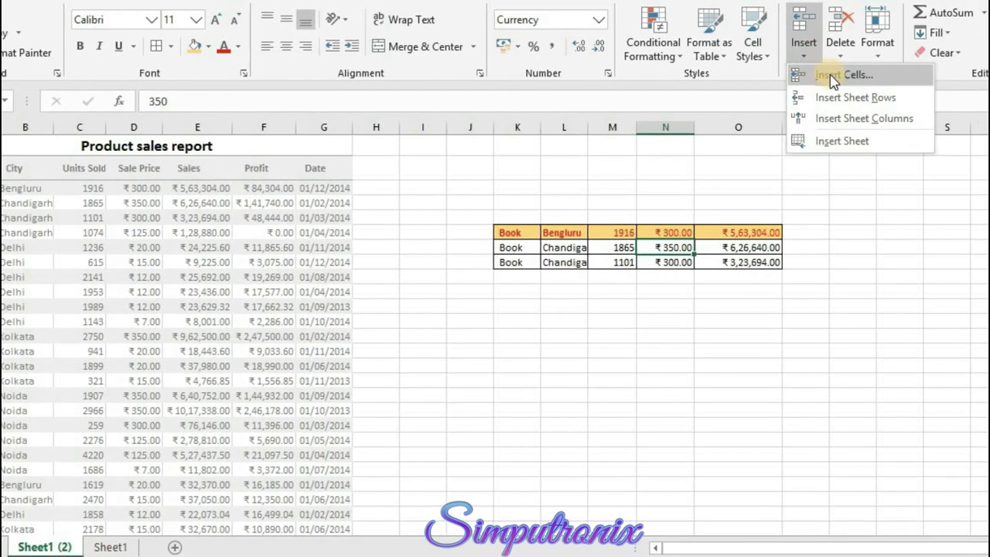
click(891, 72)
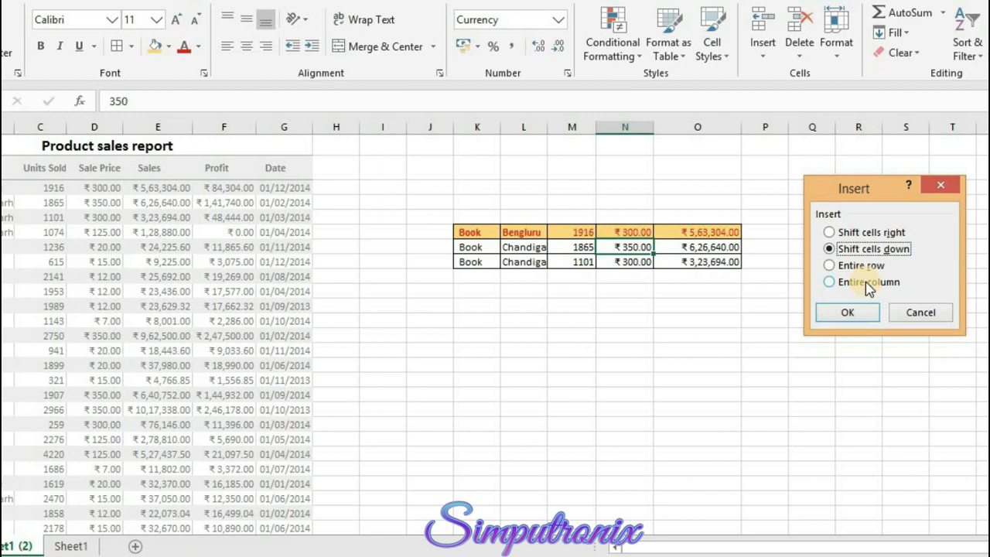
click(854, 233)
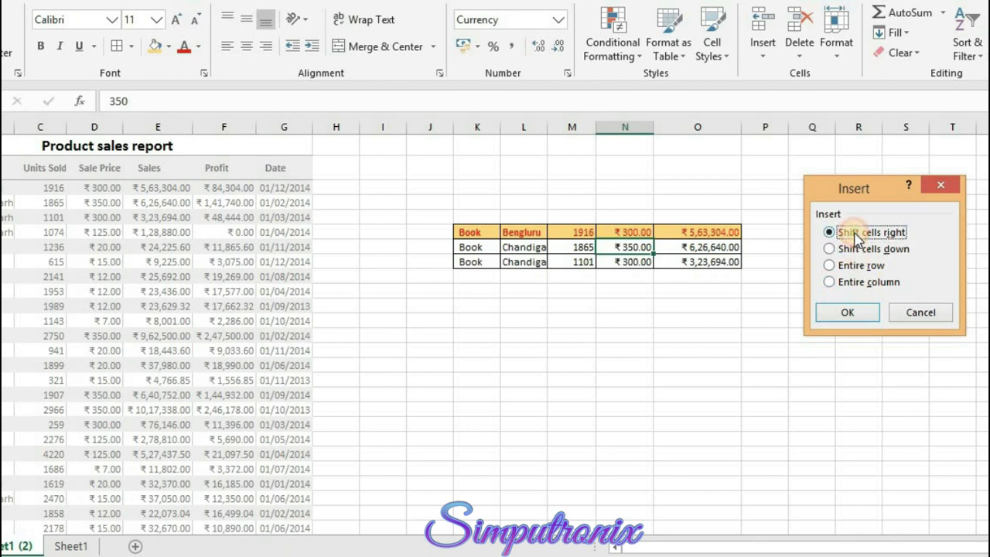
click(851, 311)
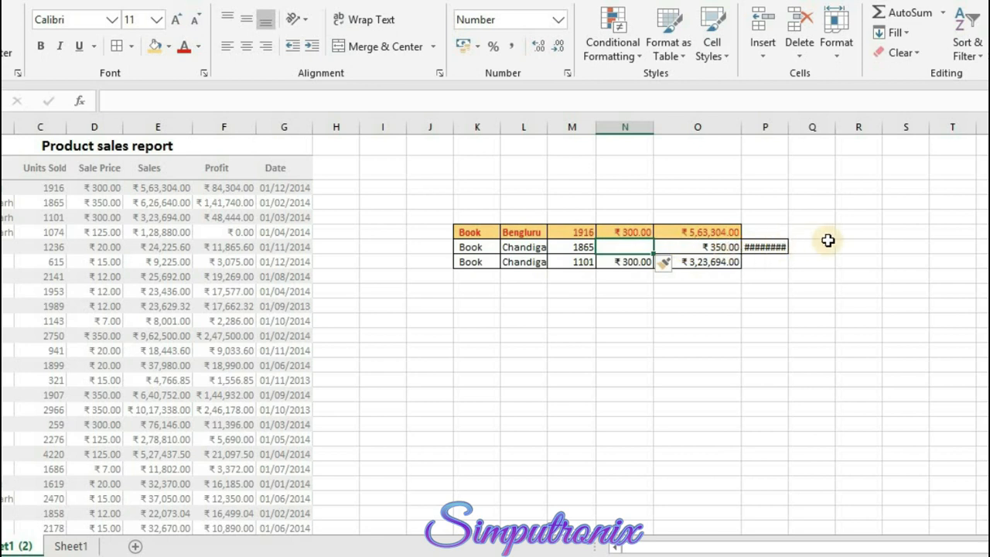
key(ctrl+z)
click(762, 50)
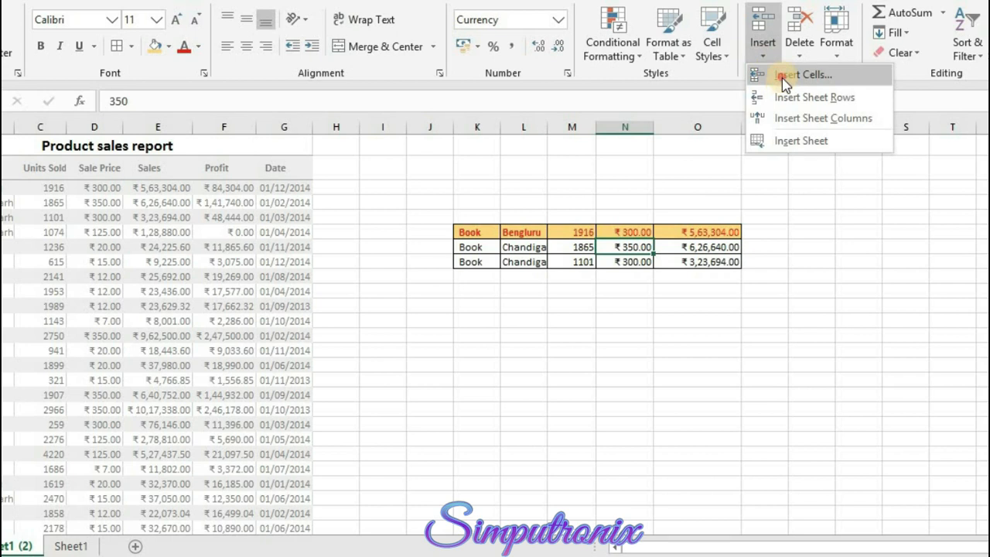
click(783, 77)
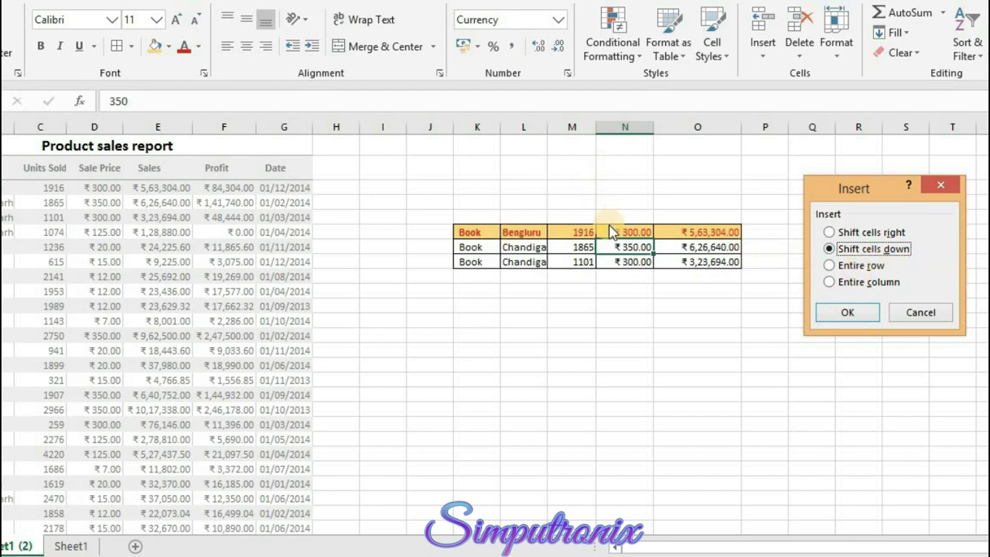
click(920, 312)
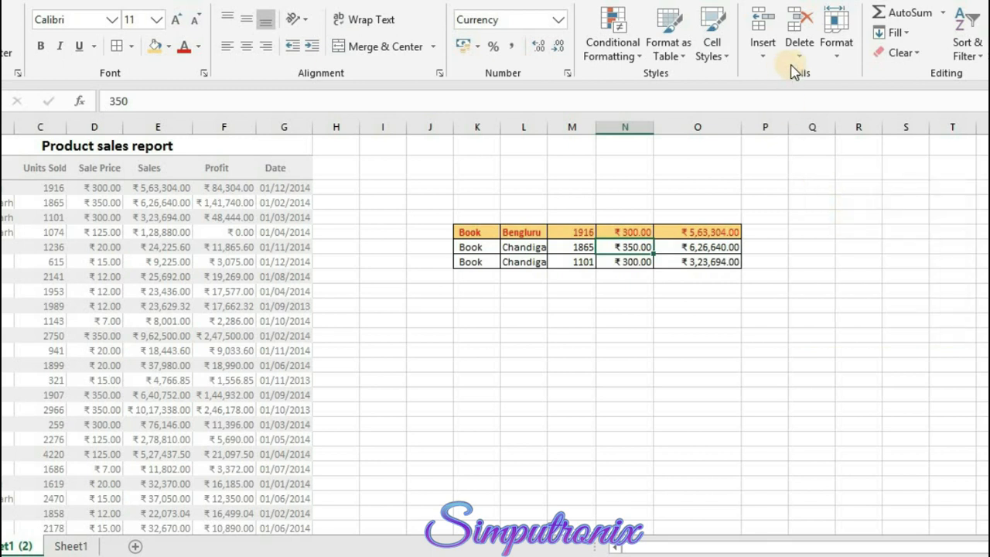
click(763, 51)
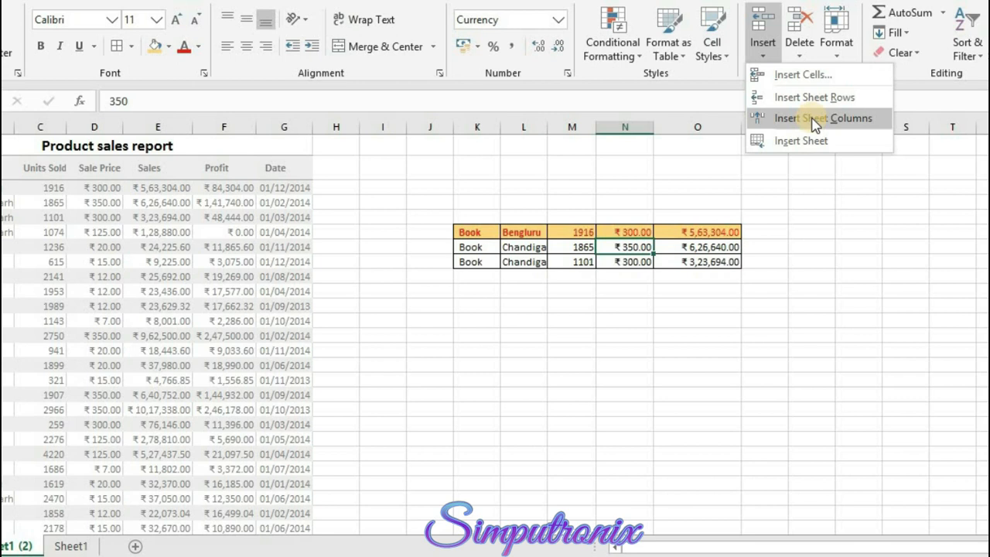
click(588, 229)
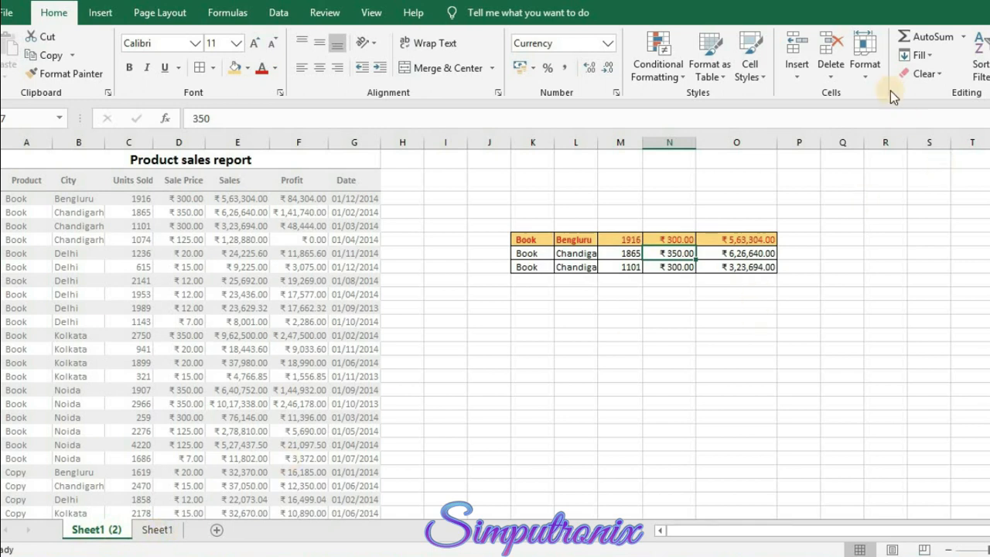
click(832, 77)
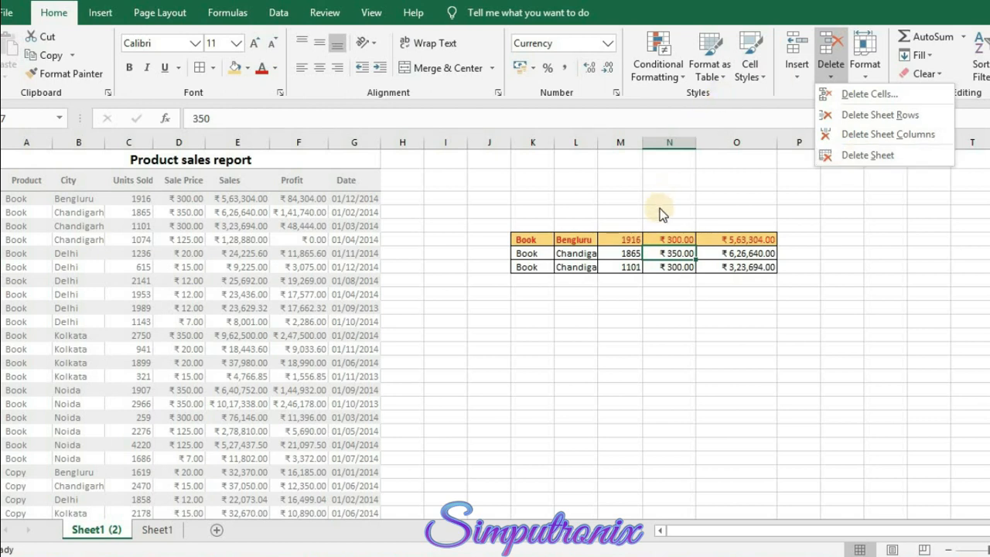
click(865, 76)
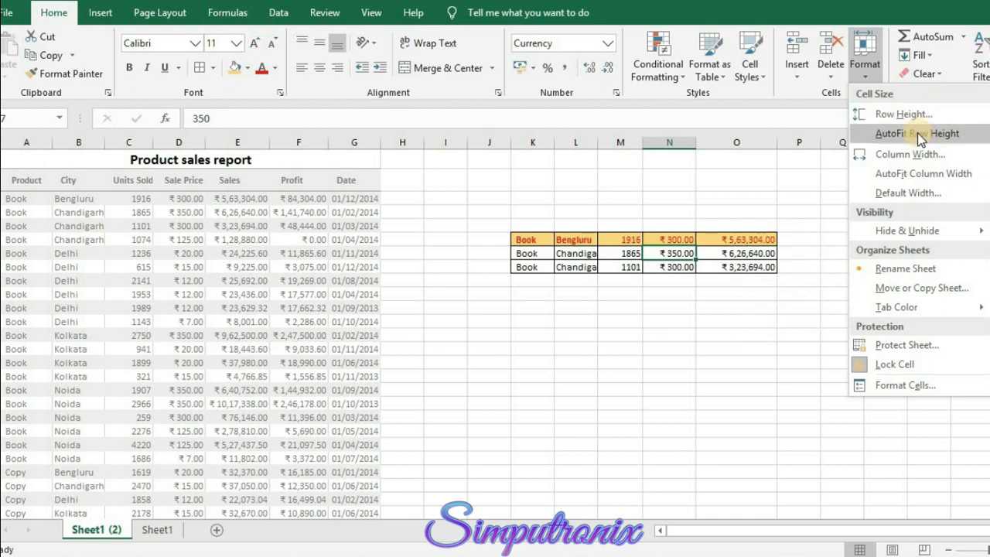
click(672, 279)
Increase the font size of the city names in L6:L8 to 12.
drag(586, 239, 585, 268)
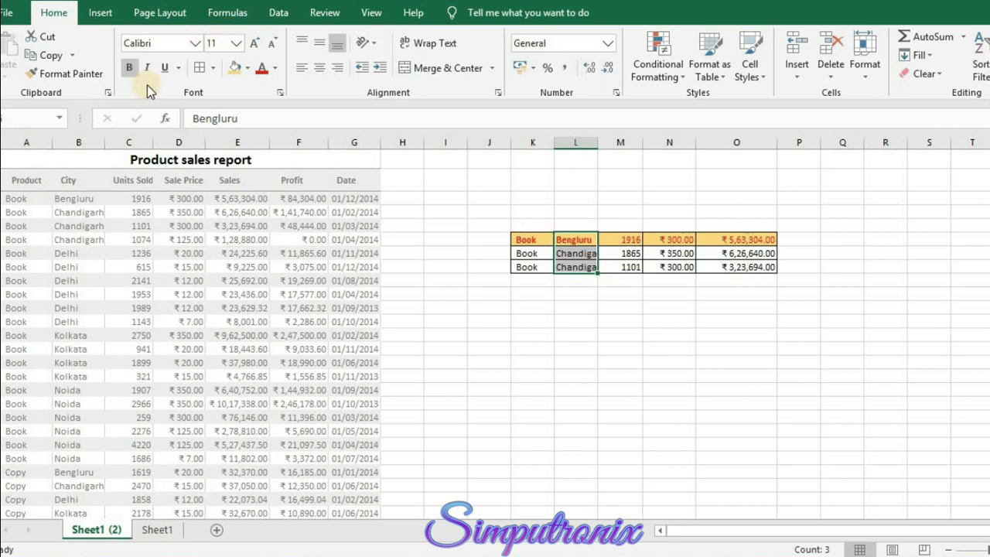
click(254, 42)
click(620, 239)
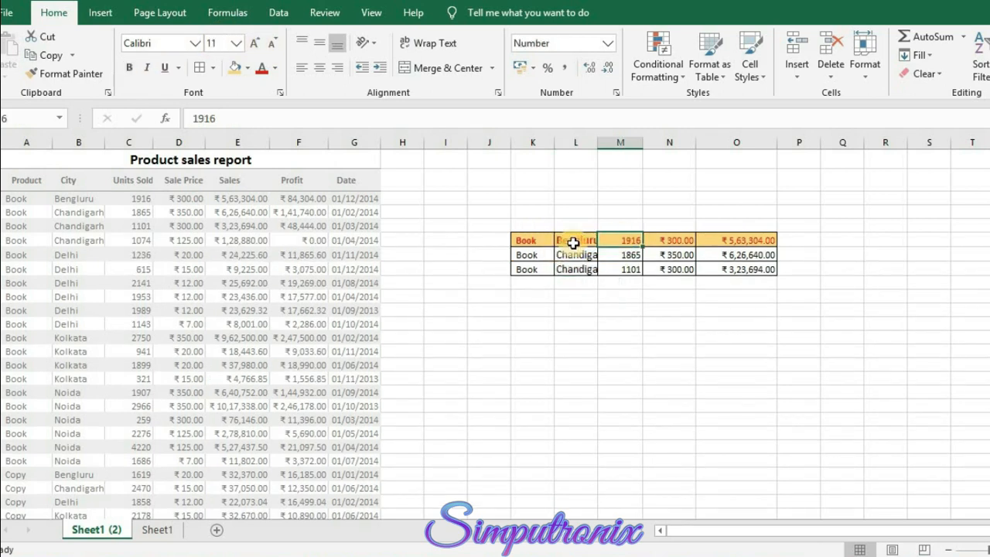
Select the city names in L6:L8 and apply AutoFit Row Height and AutoFit Column Width to them.
drag(570, 243, 579, 270)
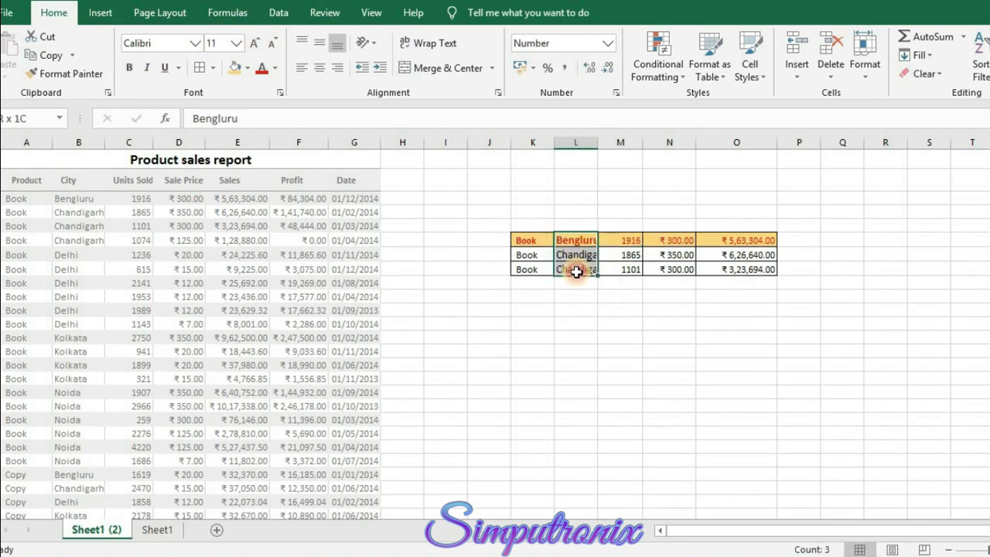
click(863, 74)
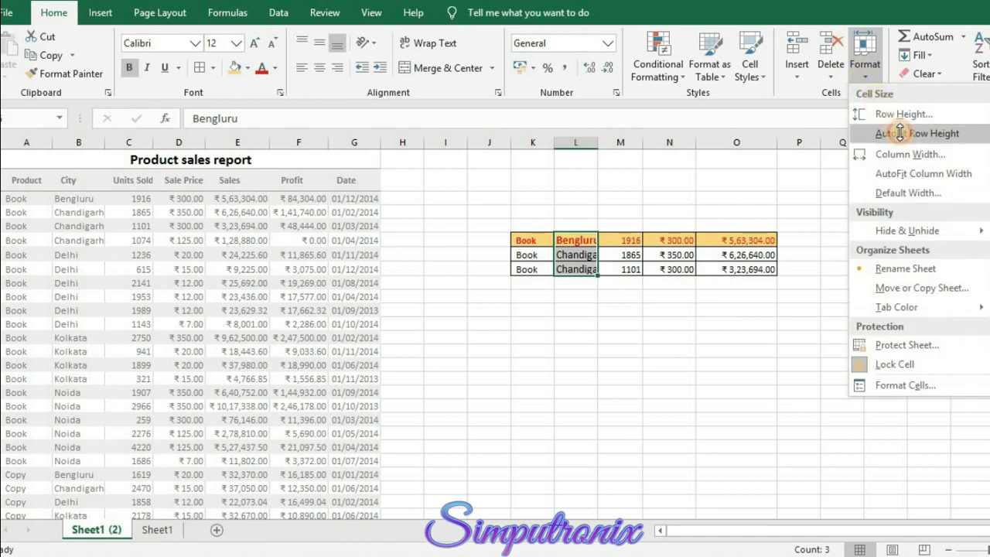
click(901, 134)
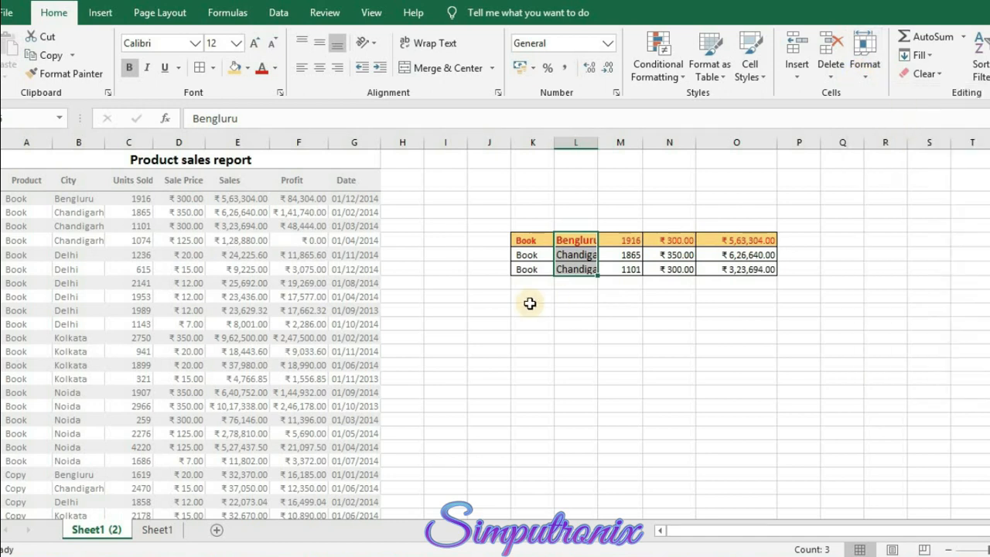
click(866, 76)
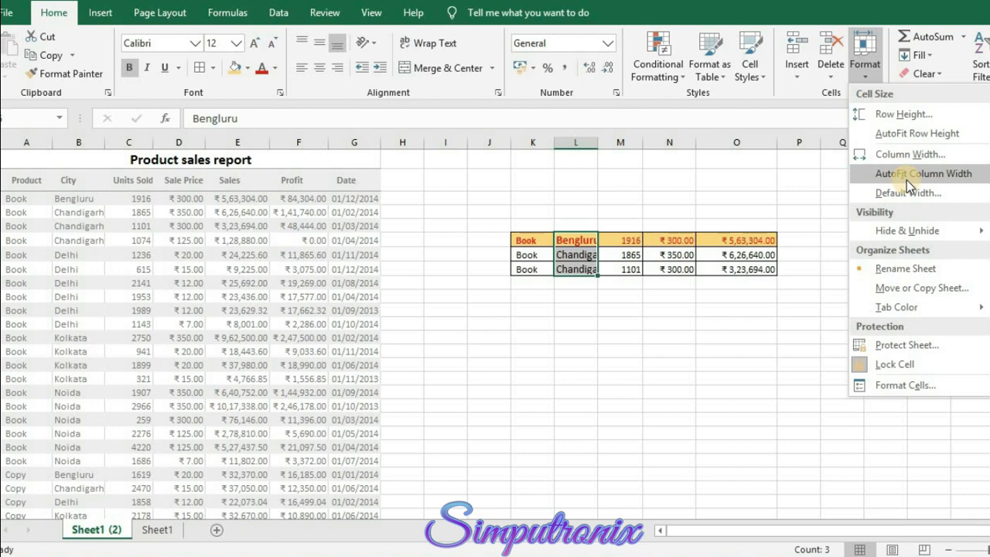
click(906, 180)
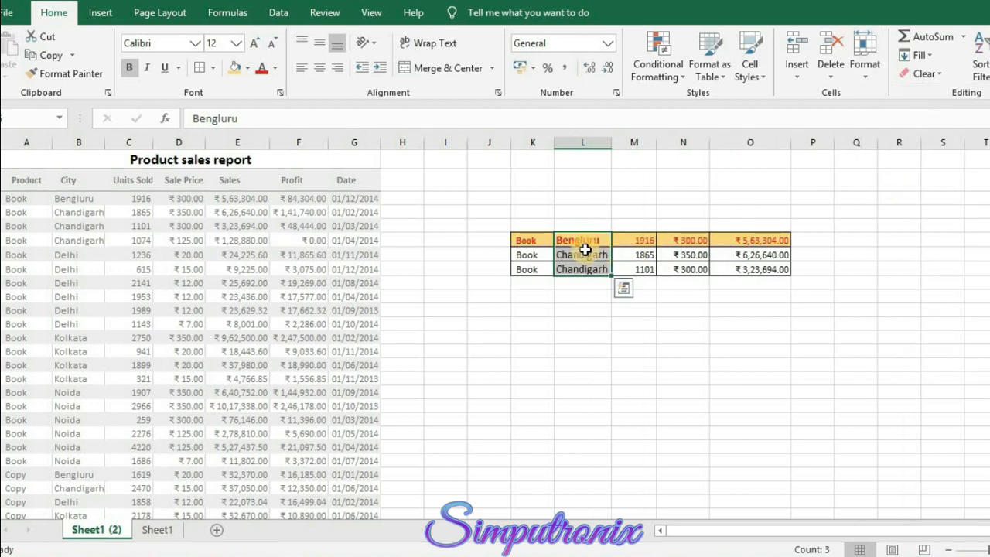
Try hiding the rows of the selected cells L6:L8, and unhide those rows again.
click(865, 77)
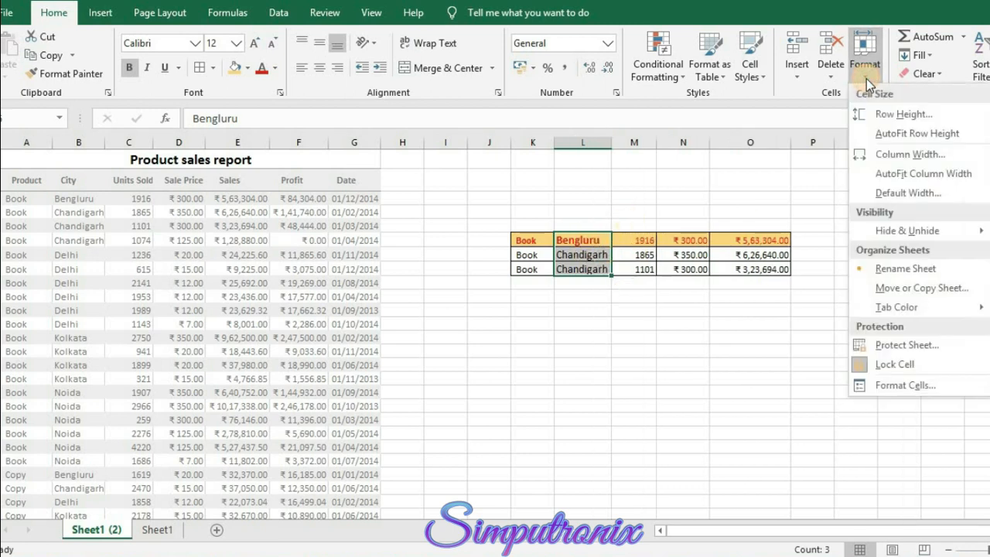
mouse_move(900, 234)
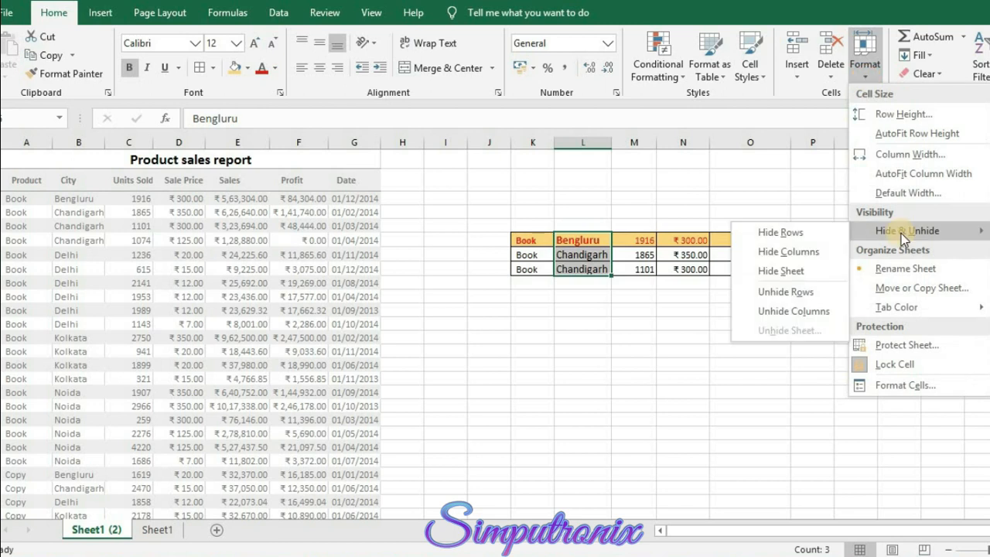
click(782, 232)
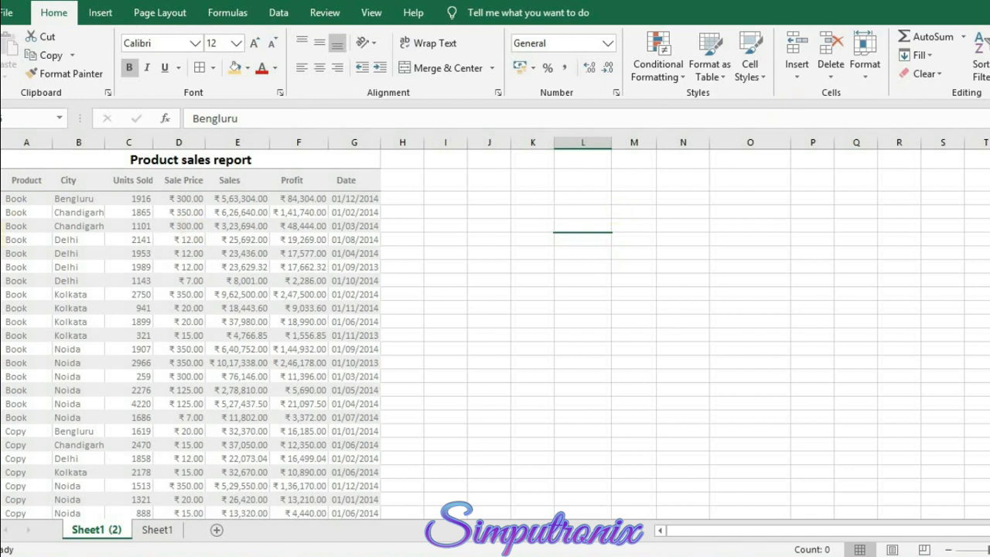
click(864, 70)
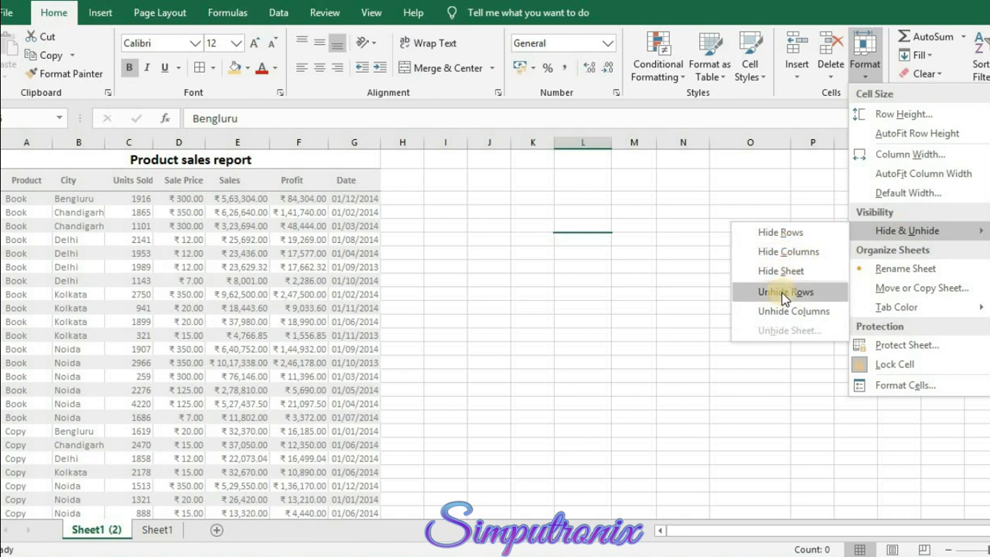
click(784, 294)
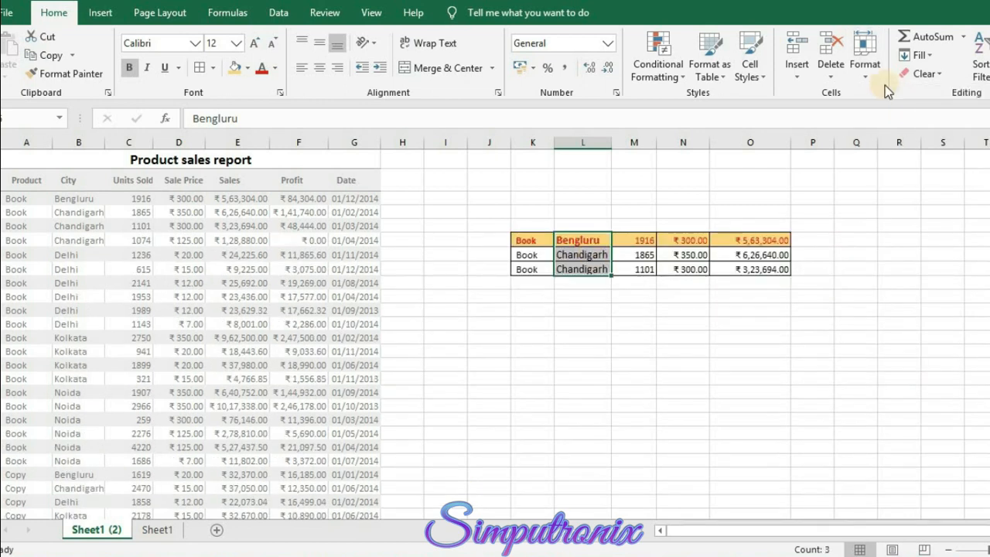
Rename the sheet Sheet1 (2) as data.
click(867, 80)
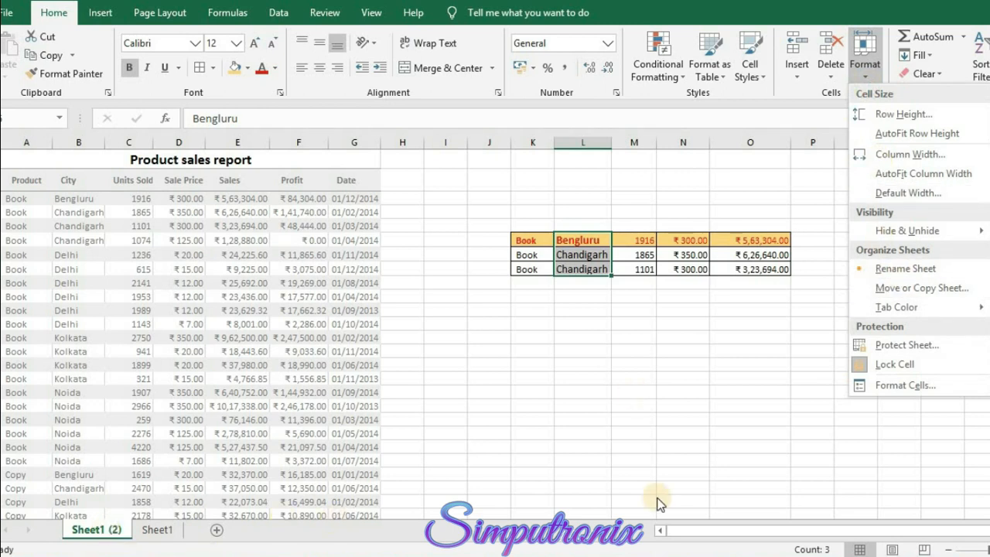
click(897, 269)
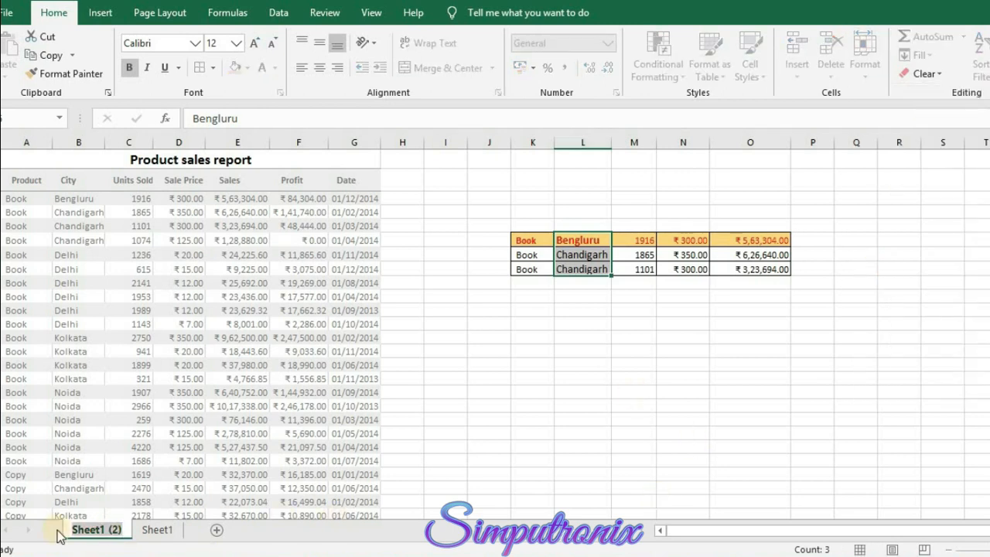
text(datas)
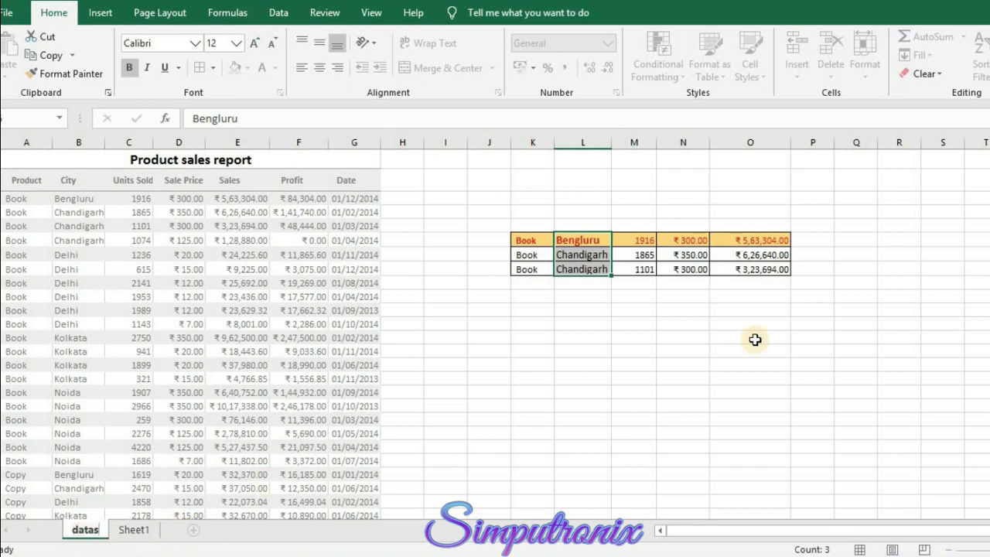
key(BackSpace)
key(Return)
Move the data sheet to the end of the Financial Sample.xlsx workbook.
click(864, 54)
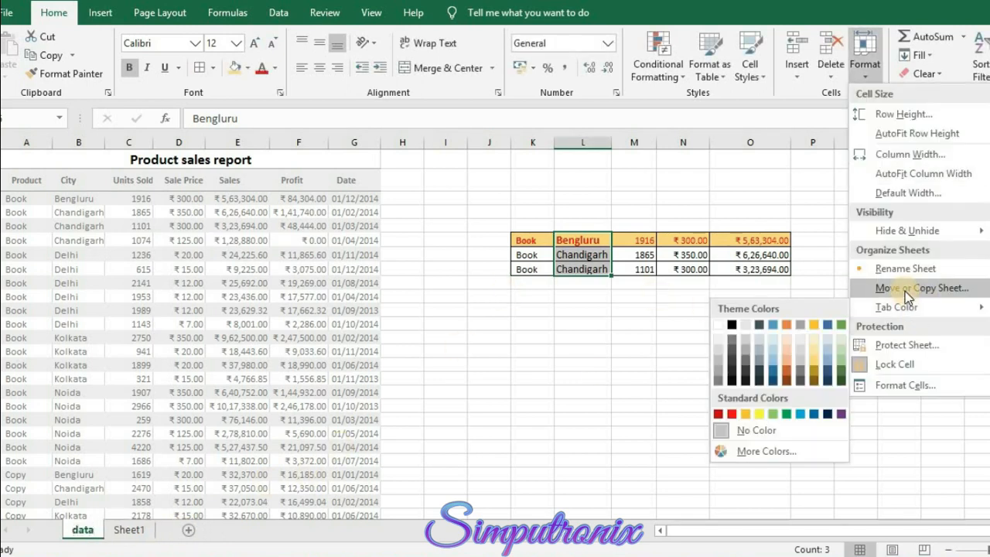
click(905, 289)
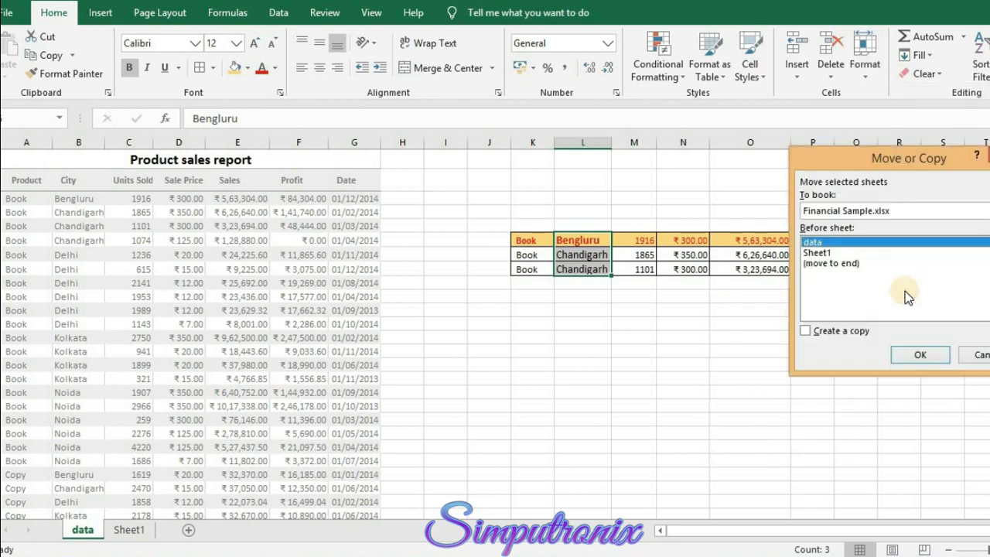
click(436, 257)
click(829, 263)
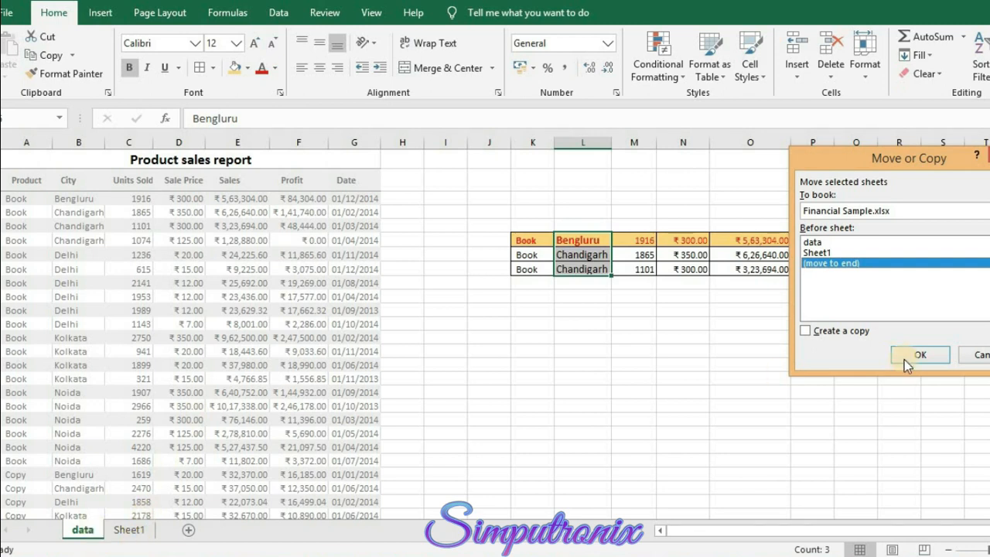
click(926, 353)
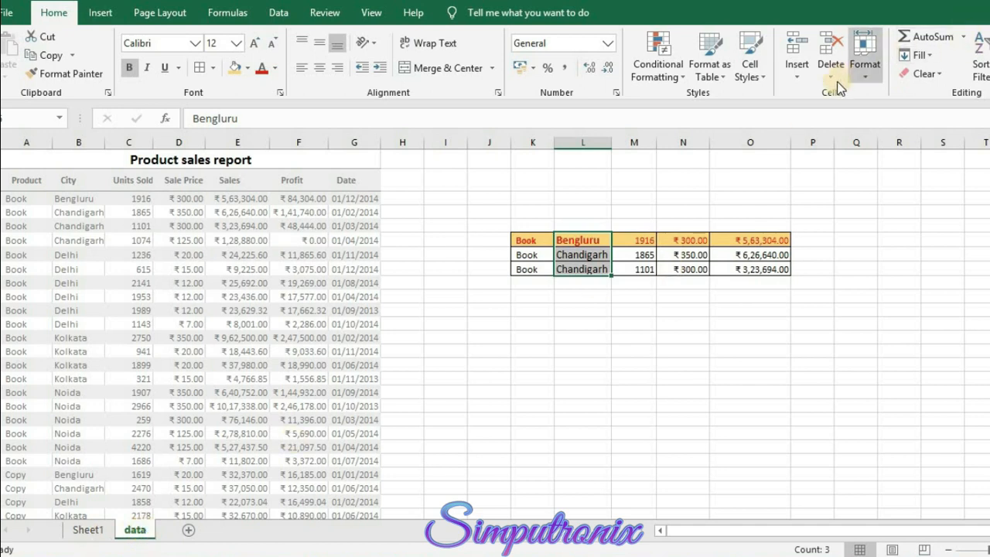
Create a copy of the data sheet before Sheet1 in the same workbook, and compare the original with the copy.
click(865, 69)
click(650, 358)
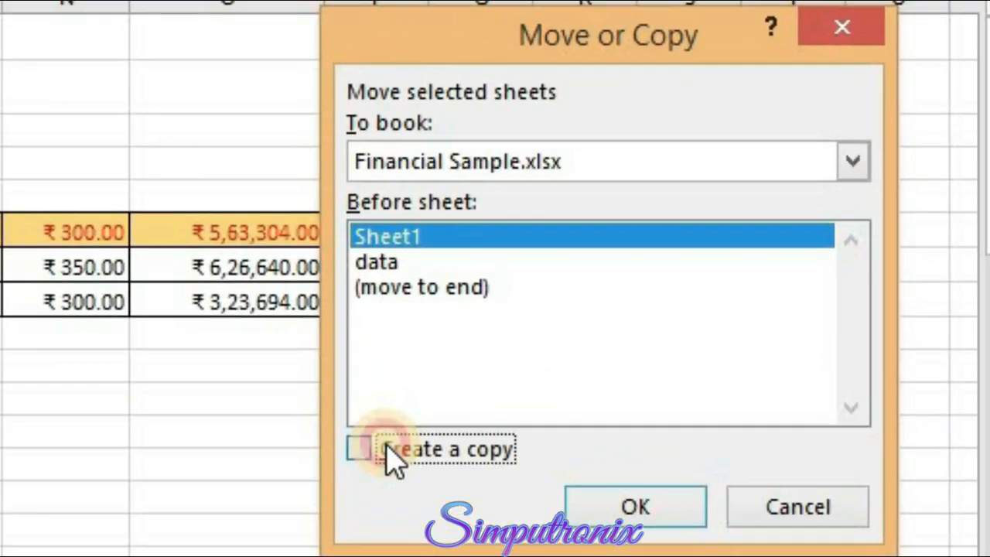
click(818, 333)
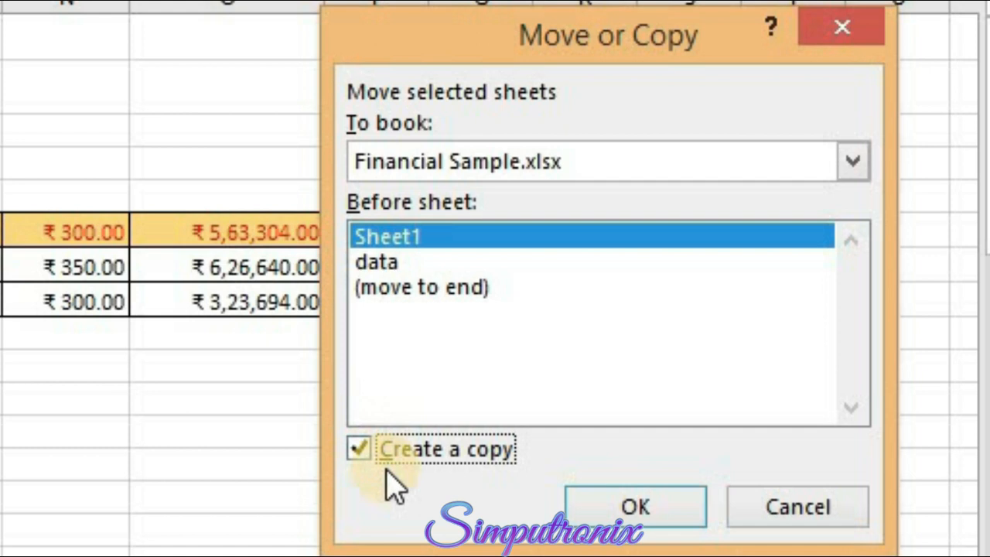
click(391, 287)
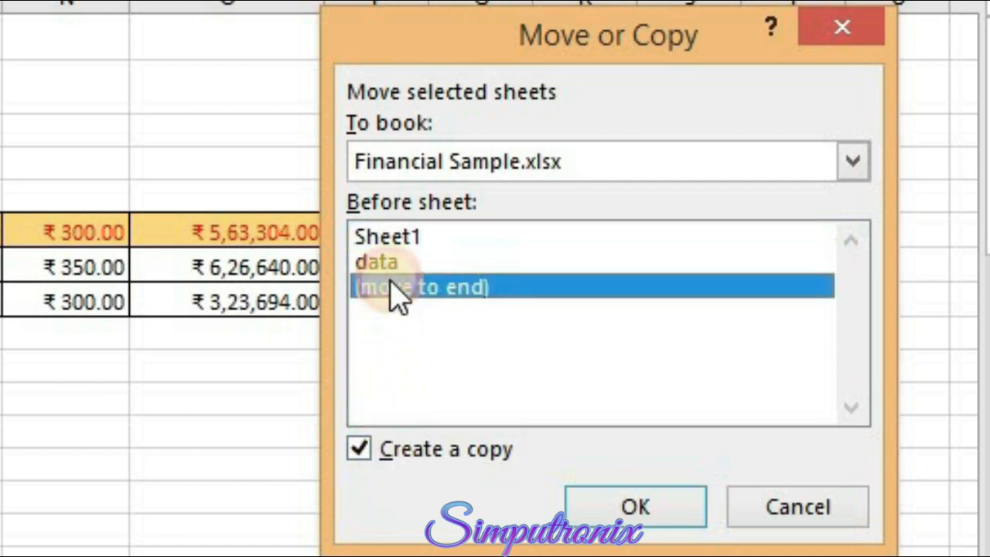
click(389, 240)
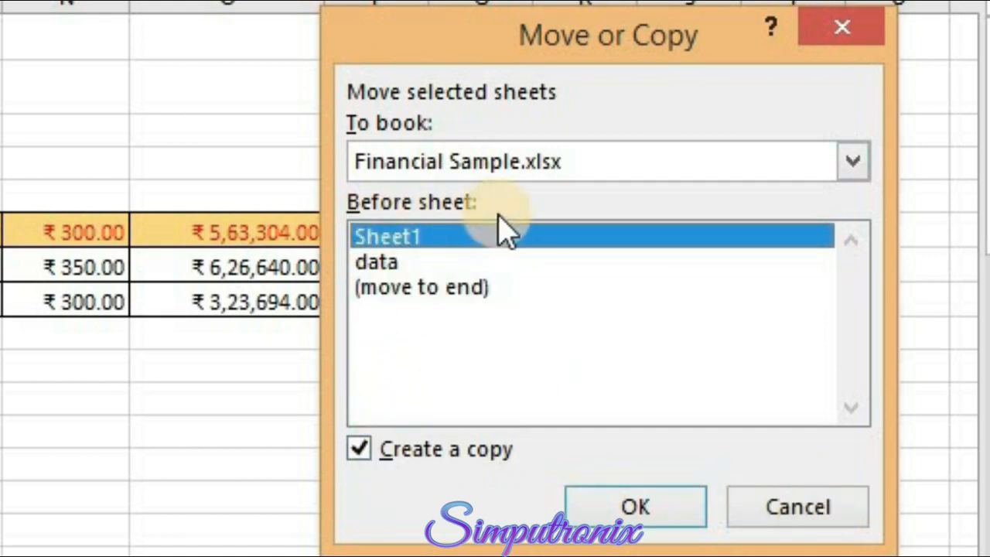
click(646, 520)
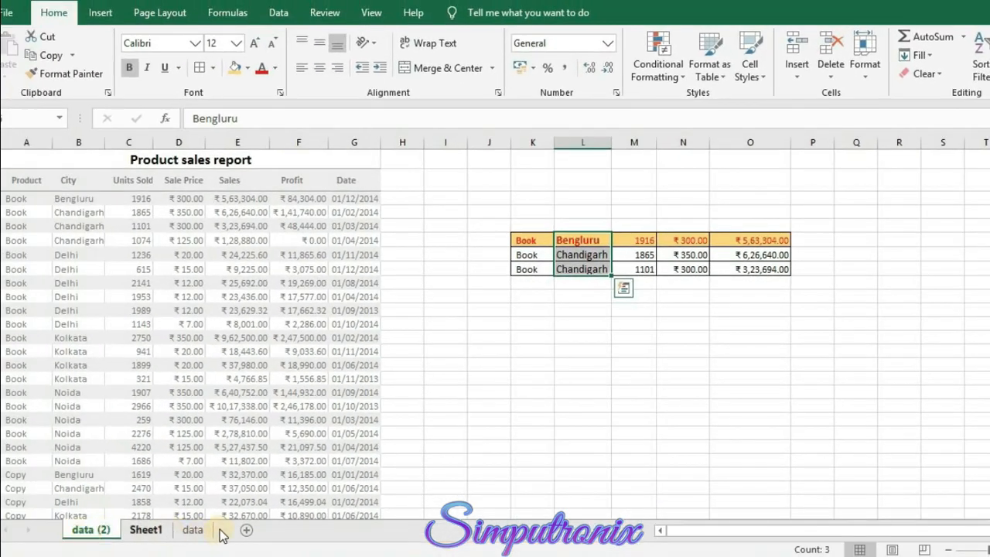
click(193, 530)
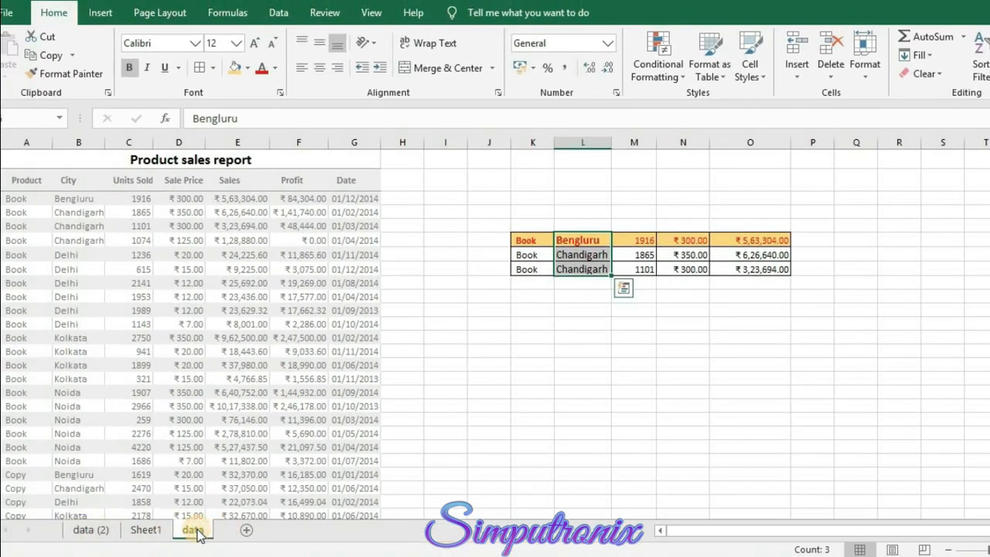
click(85, 530)
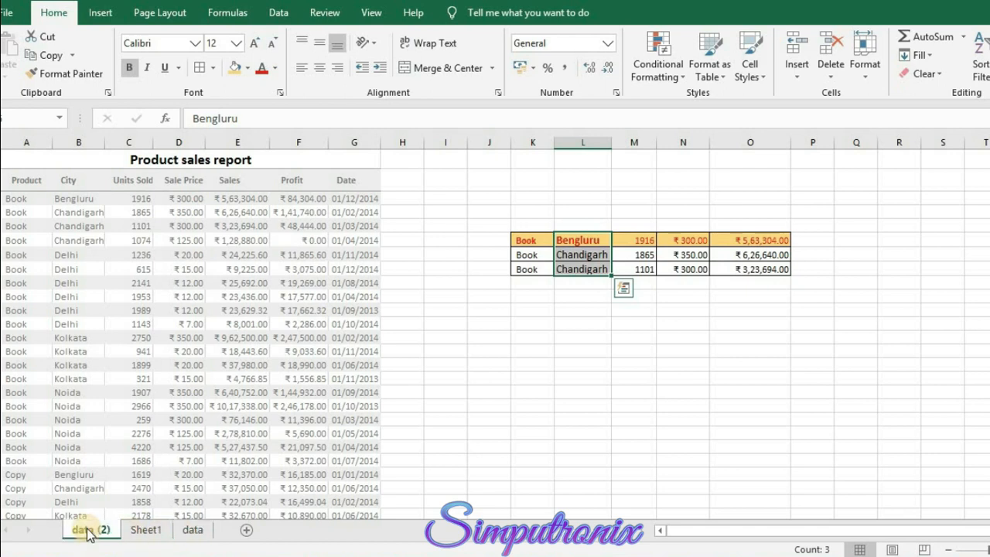
Copy the original data sheet into a new workbook, with the option to create a copy enabled.
click(193, 531)
click(865, 68)
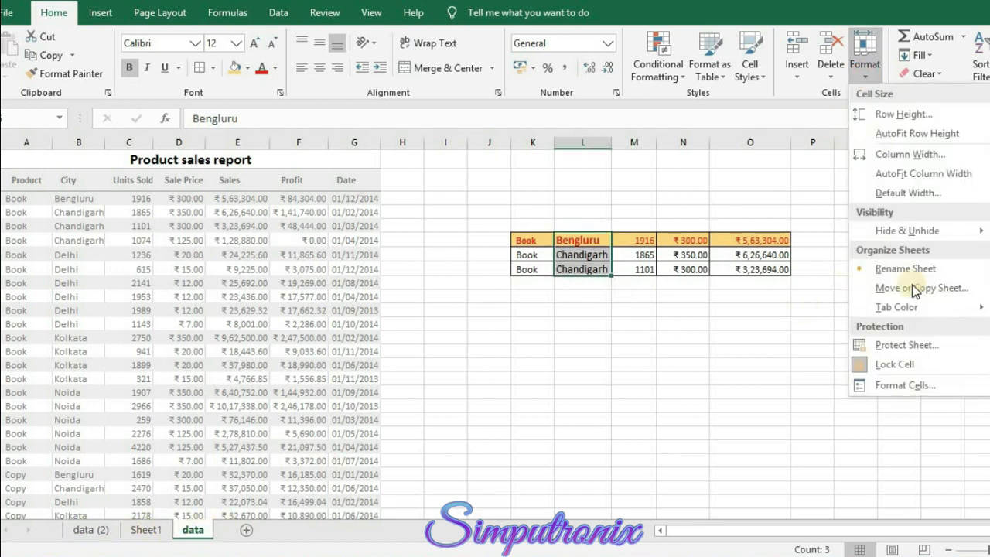
click(908, 288)
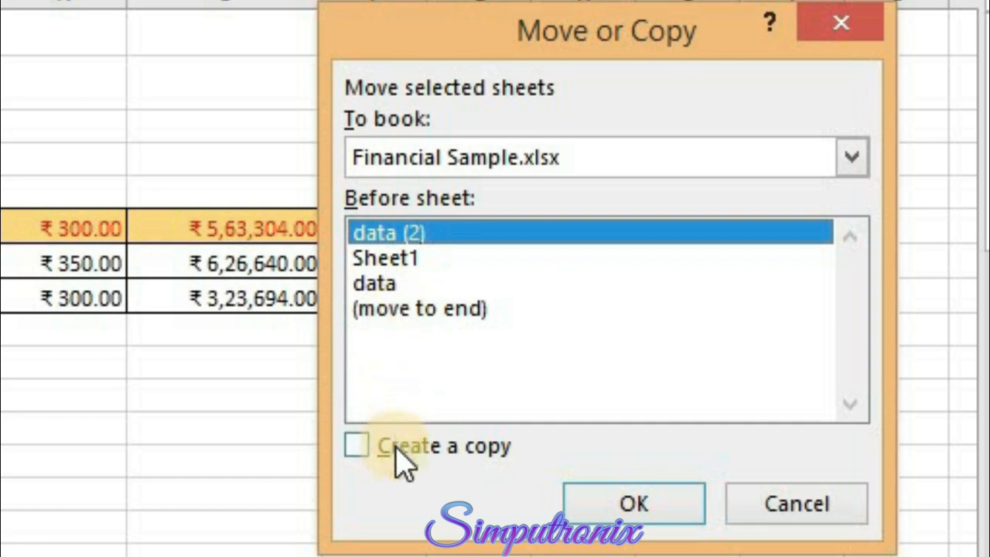
click(507, 164)
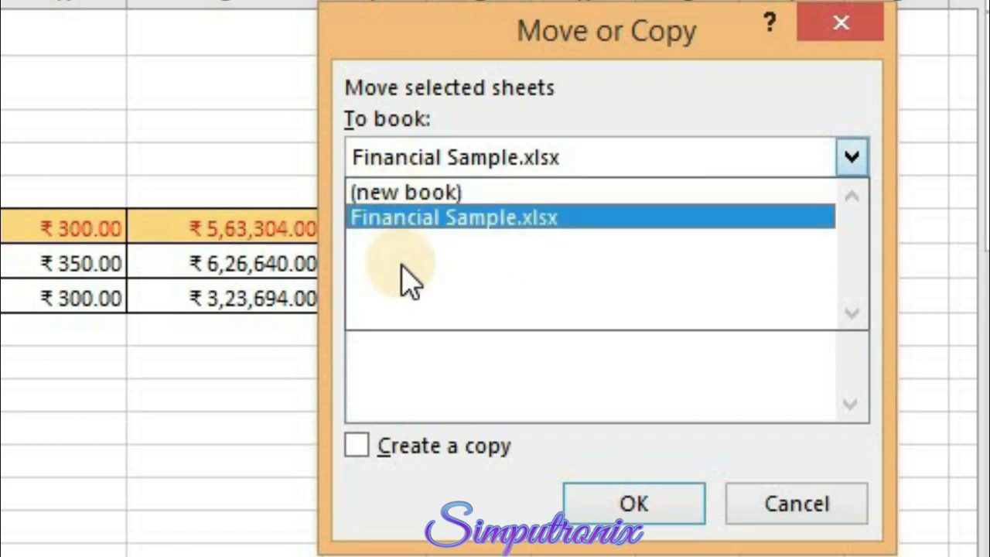
click(441, 193)
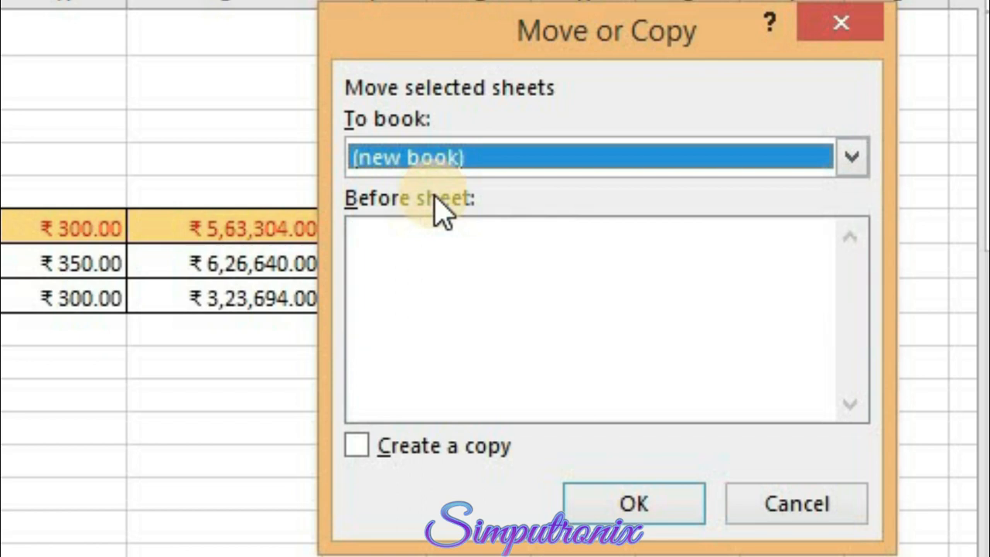
click(377, 454)
click(426, 461)
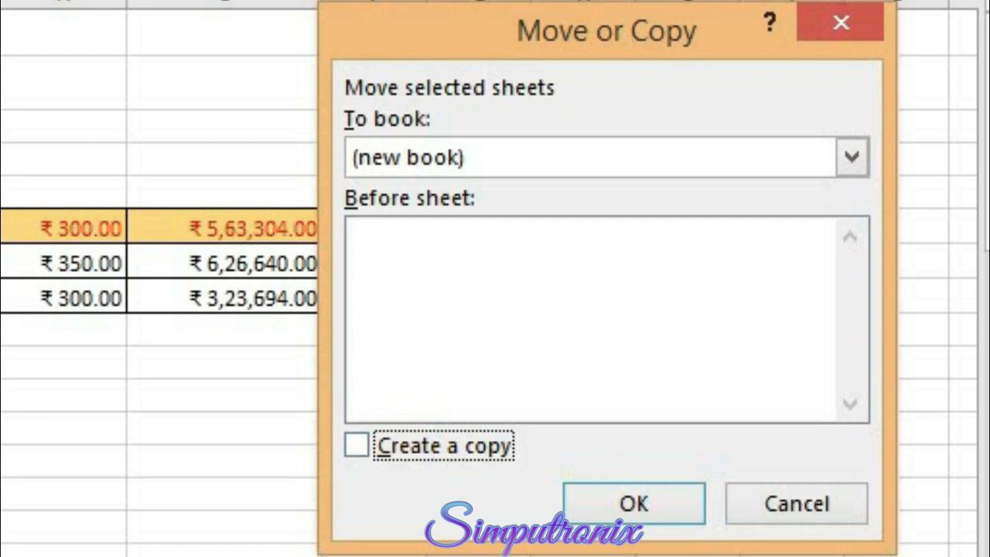
click(467, 458)
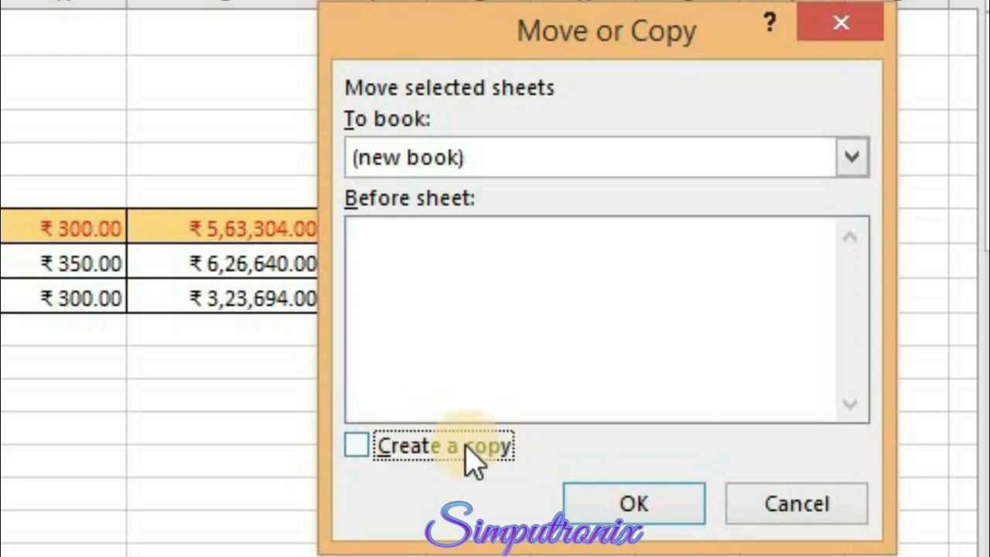
click(634, 506)
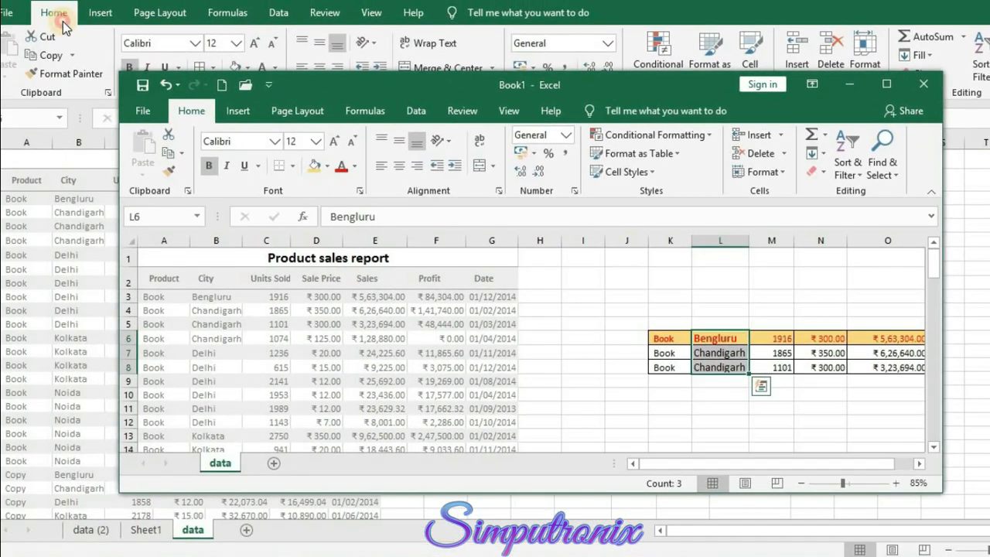
Compare the data sheet in the original workbook with its copy in Book1, and close Book1.
click(16, 11)
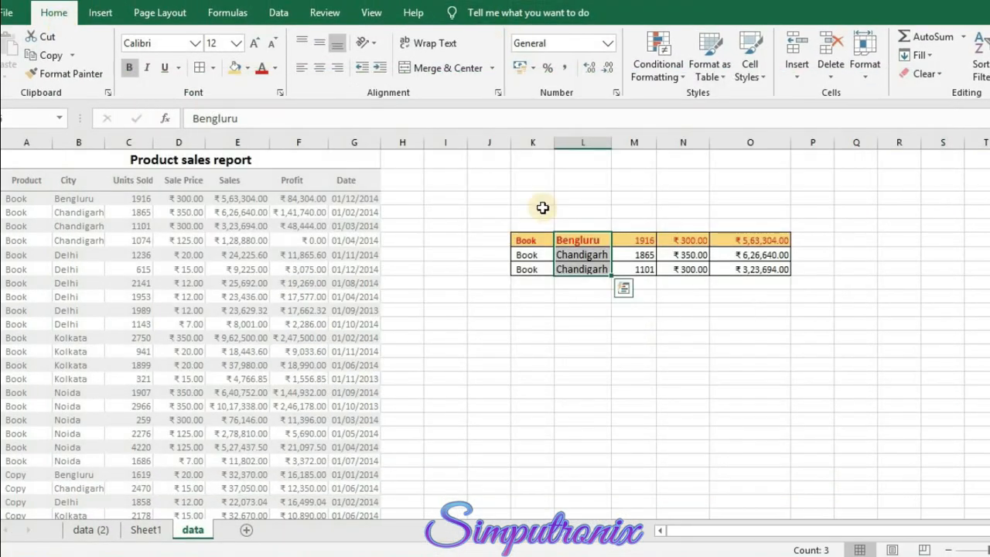
click(494, 555)
click(586, 496)
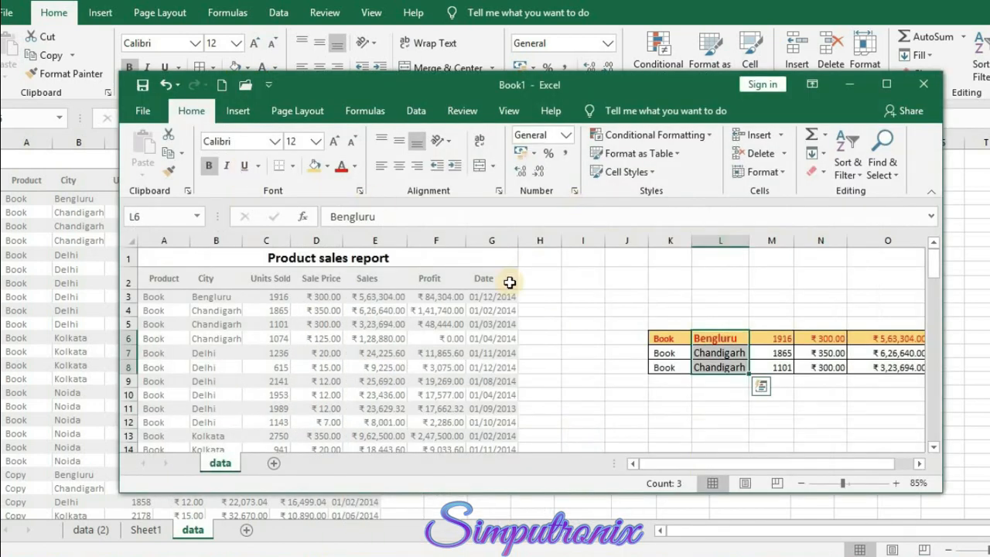
click(222, 466)
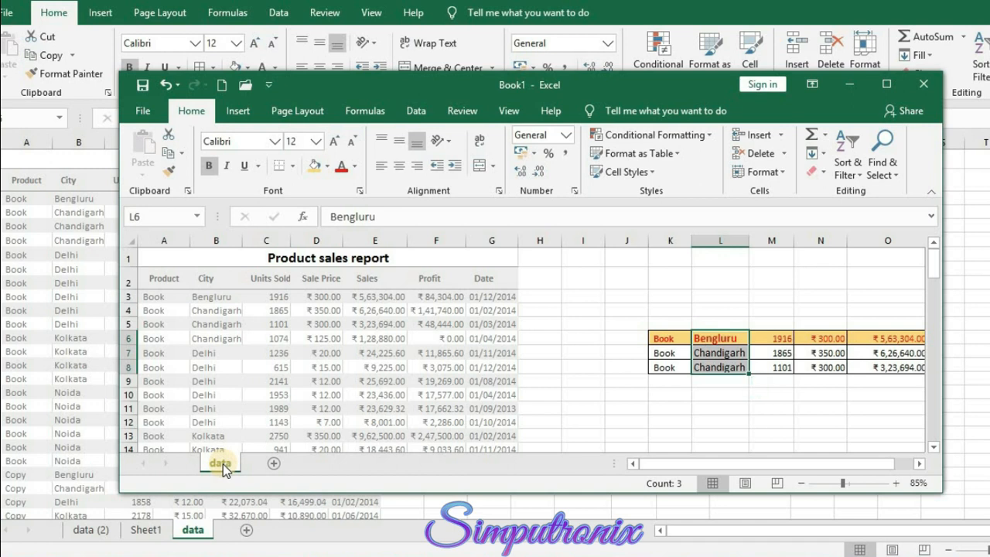
click(922, 84)
click(528, 290)
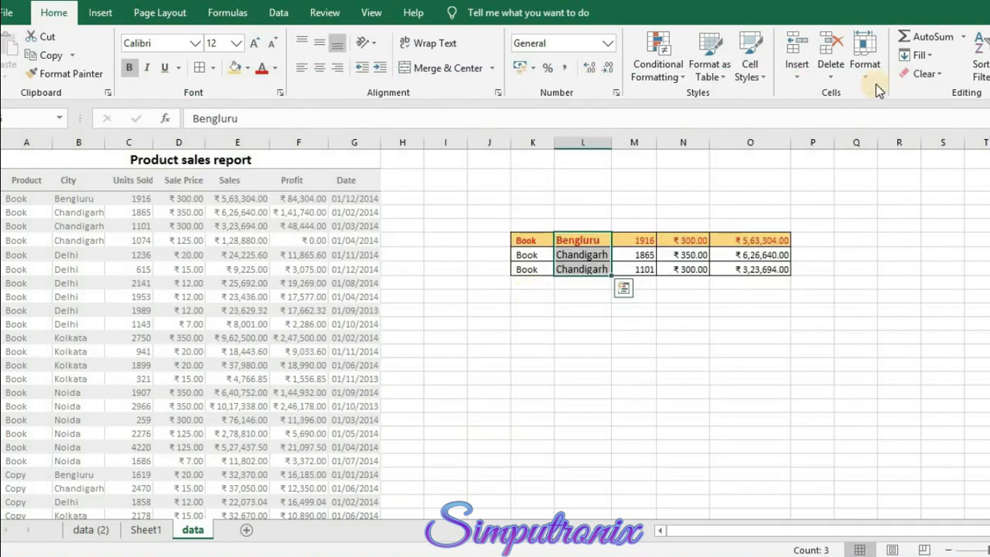
Move the data sheet out of Financial Sample.xlsx into a new workbook, without creating a copy.
click(865, 69)
click(904, 287)
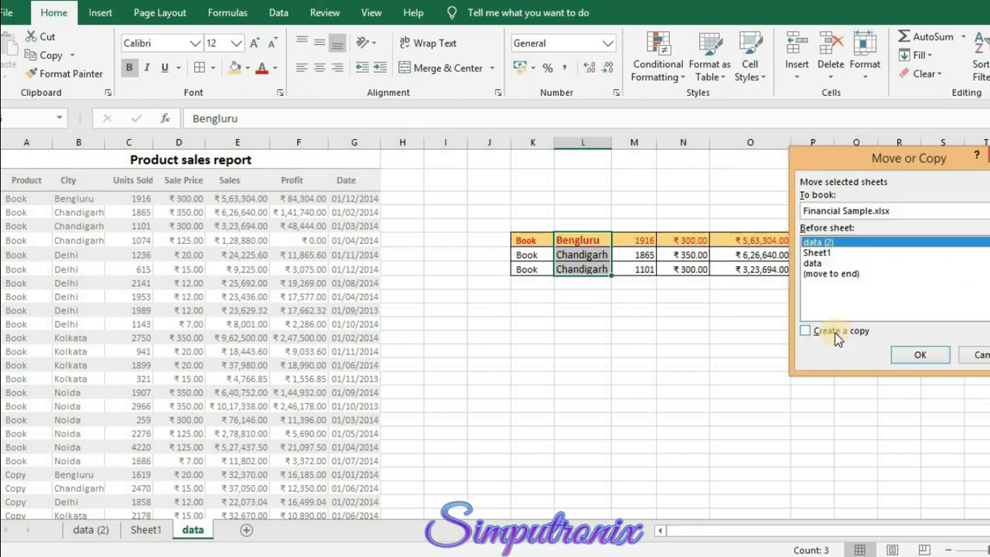
click(818, 264)
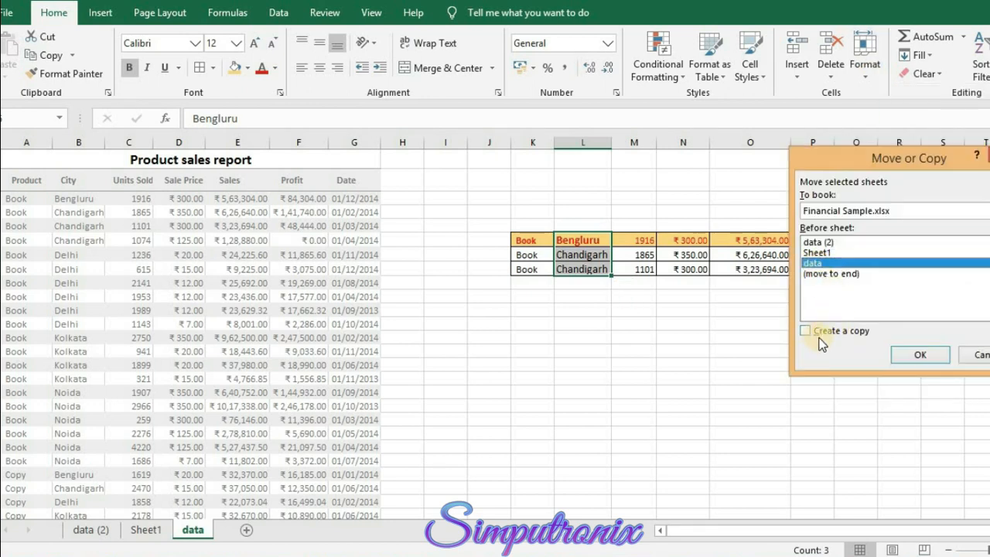
click(877, 215)
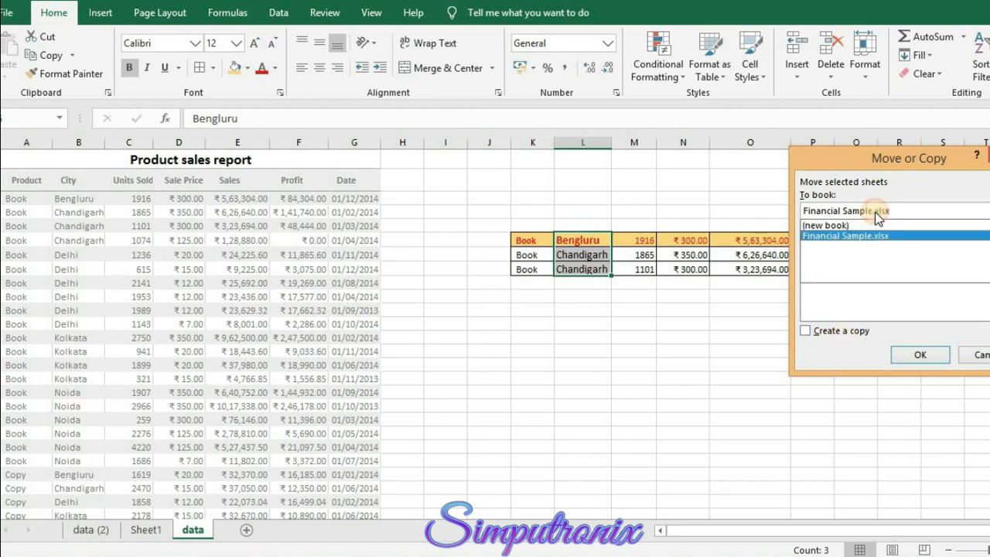
click(850, 224)
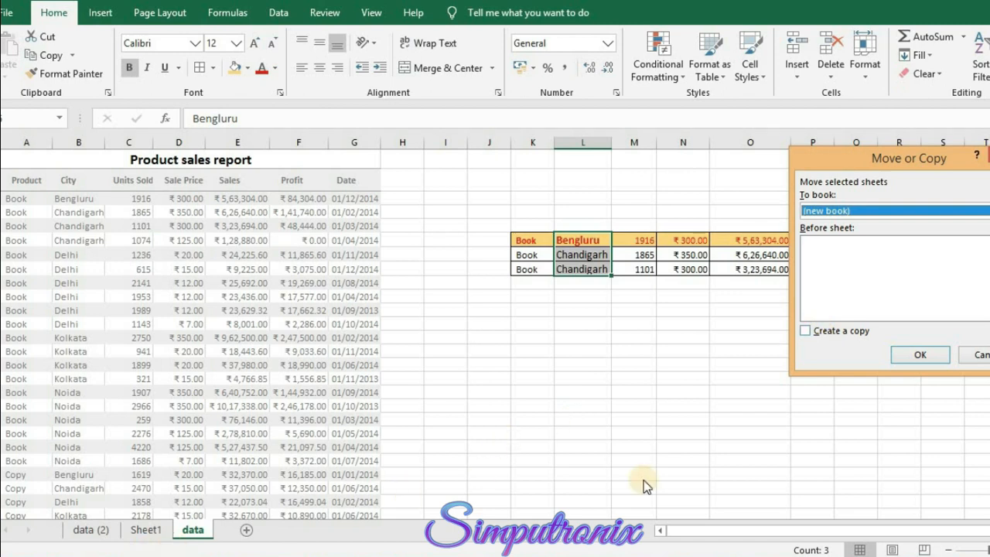
click(931, 354)
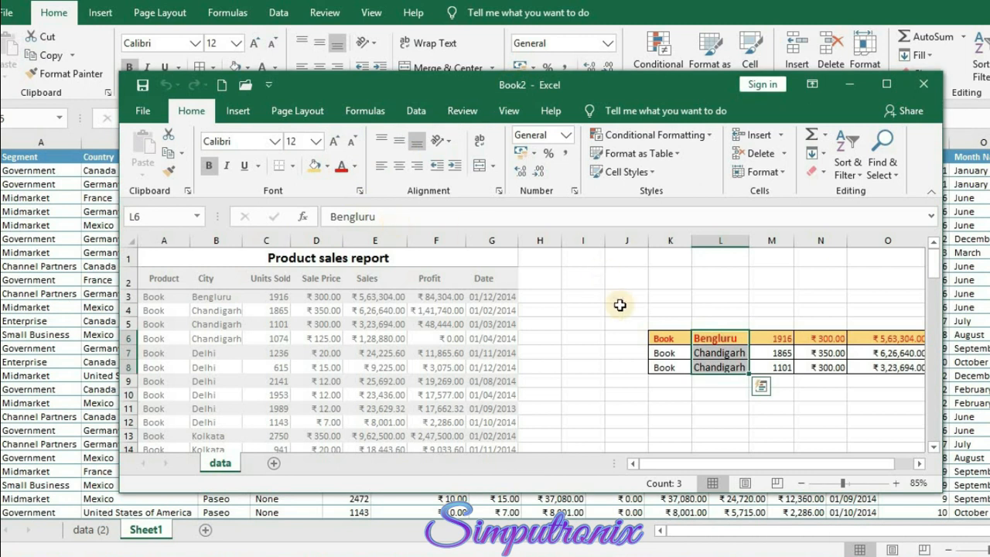
Compare the sheets left in the original workbook with the moved data sheet in Book2, and maximize the Book2 window.
click(223, 467)
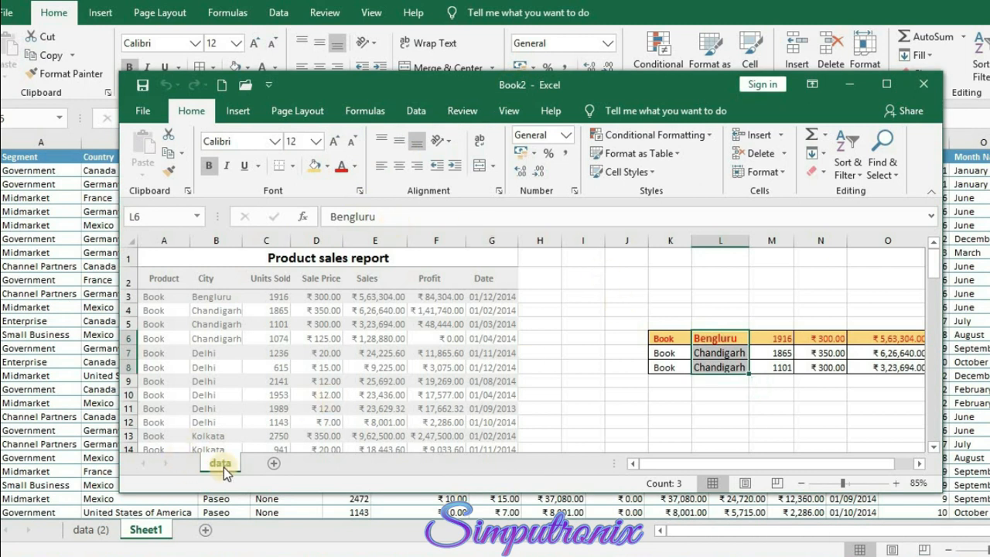
click(57, 24)
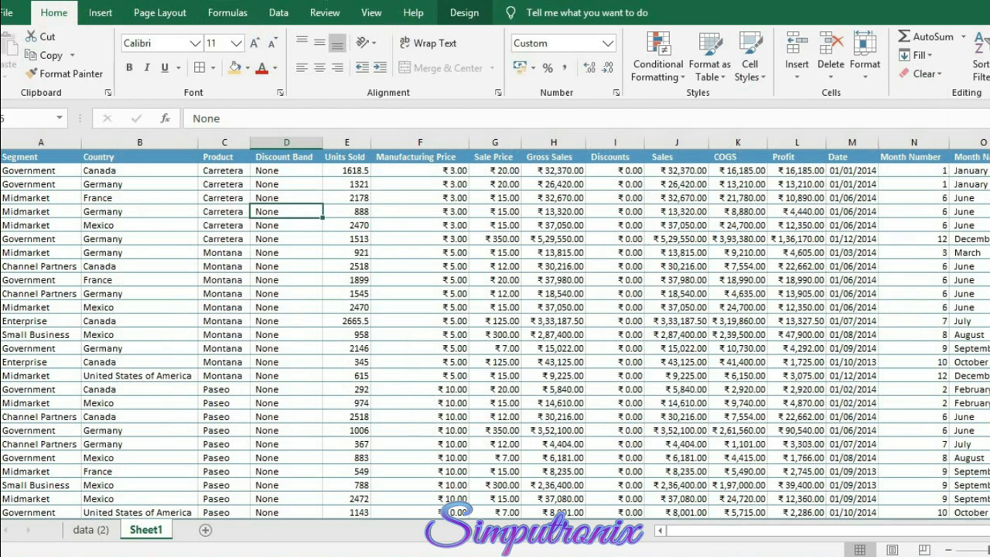
click(56, 376)
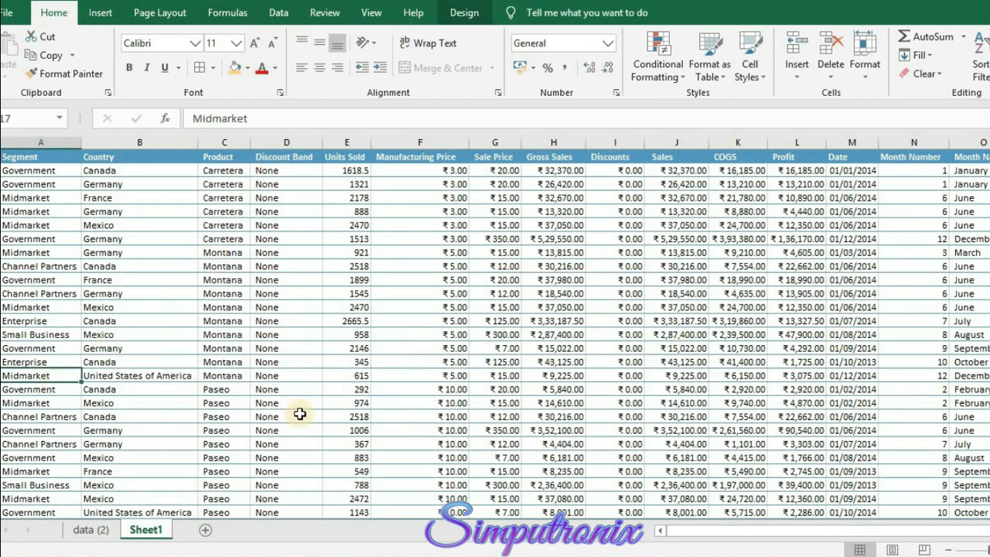
click(91, 530)
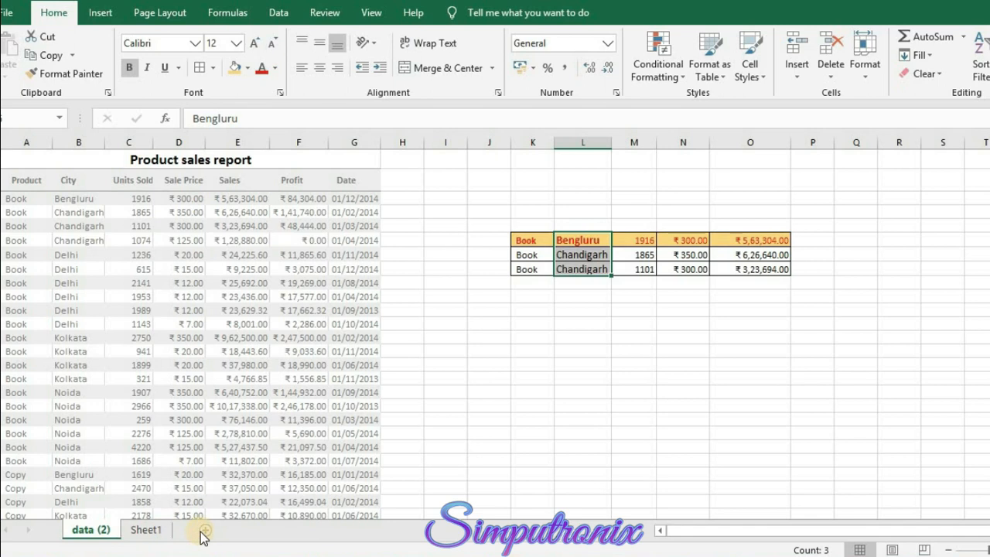
click(517, 555)
click(585, 508)
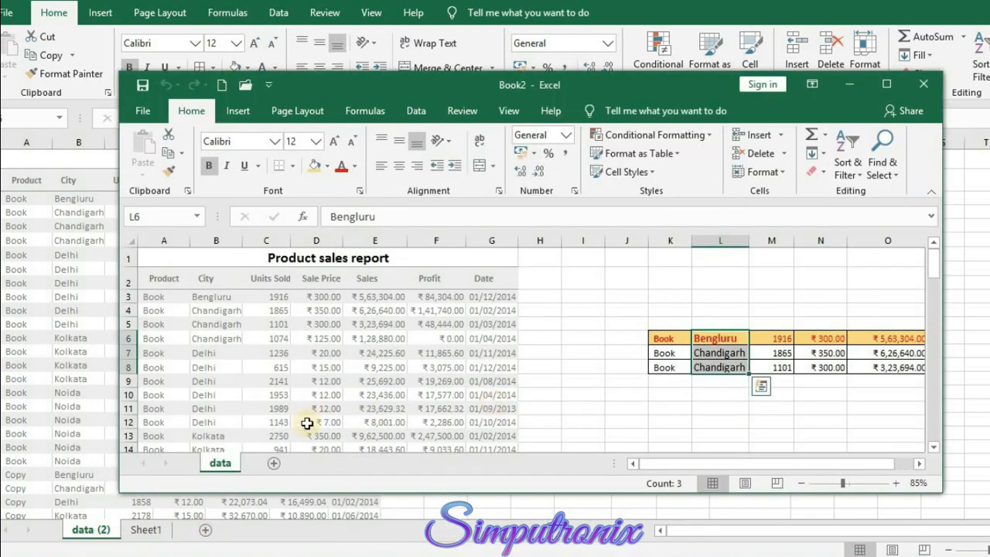
click(884, 87)
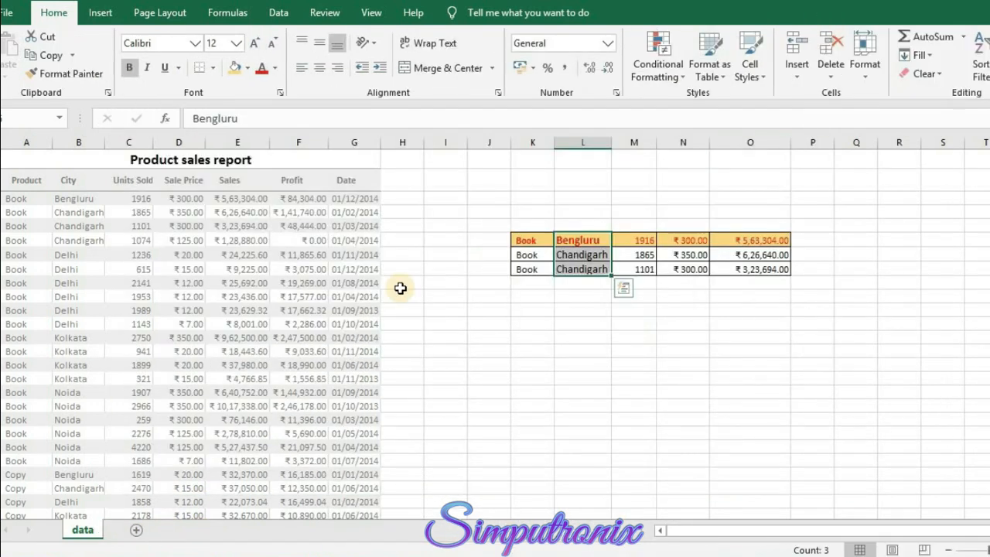
Give the data sheet a dark blue theme tab color, and add a new sheet to view the colored tab.
click(863, 69)
mouse_move(927, 305)
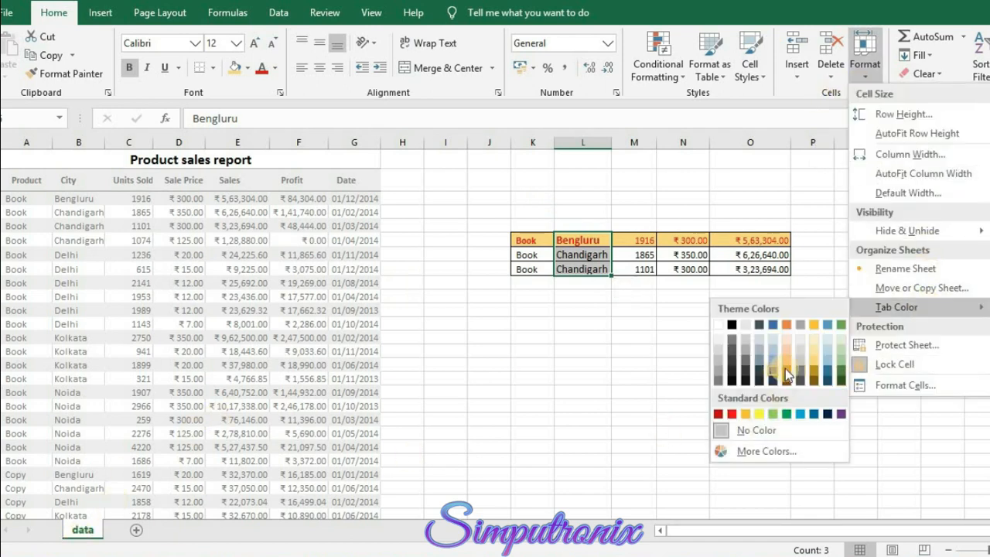
click(828, 374)
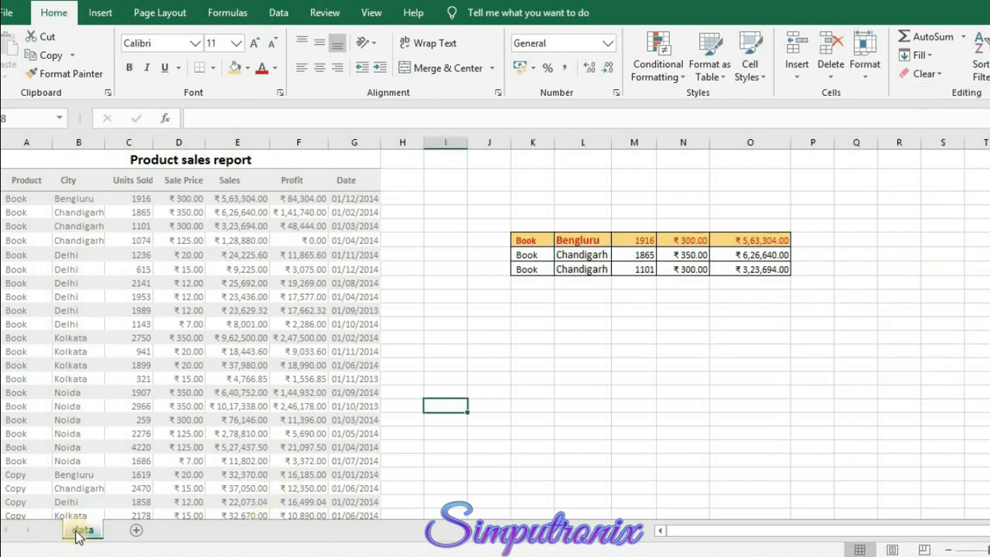
click(139, 532)
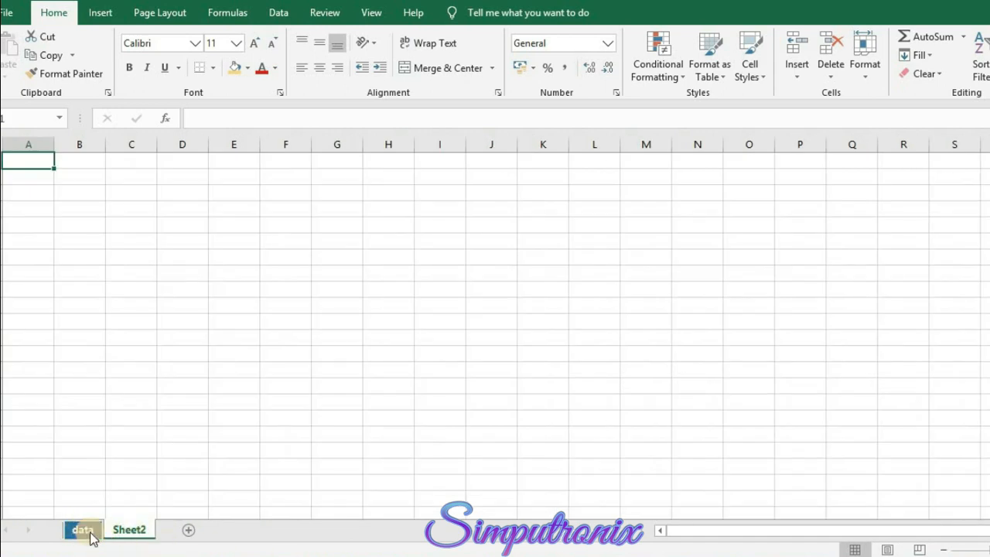
click(85, 531)
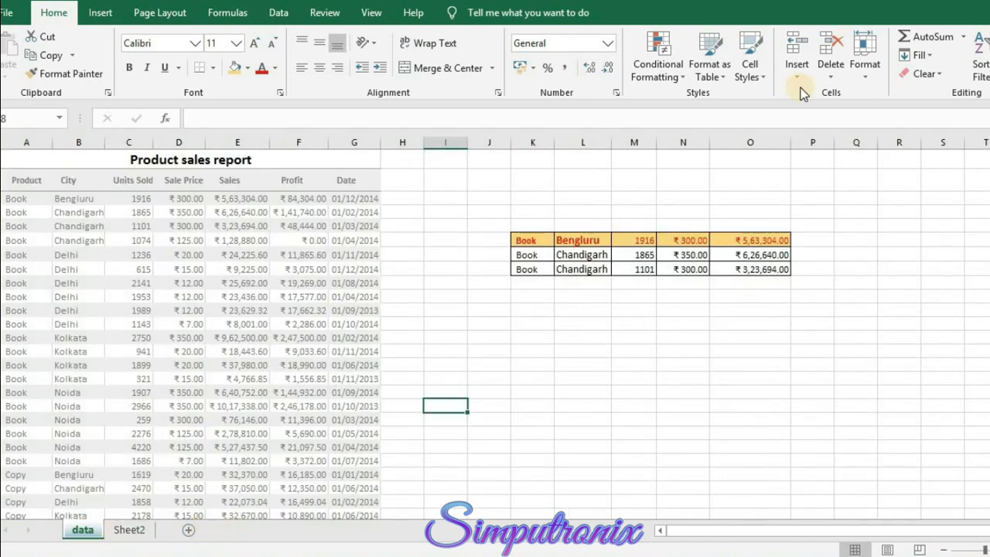
click(867, 82)
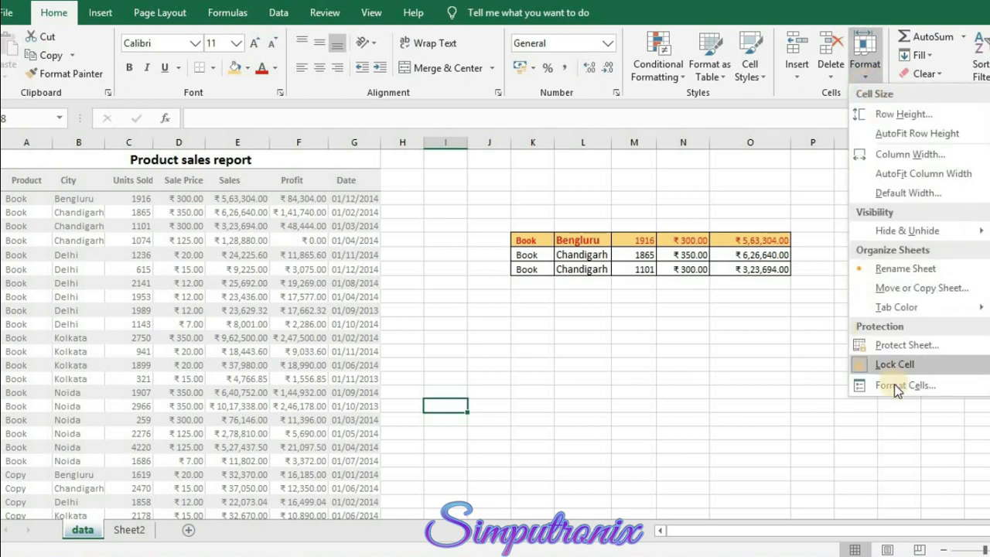
click(817, 283)
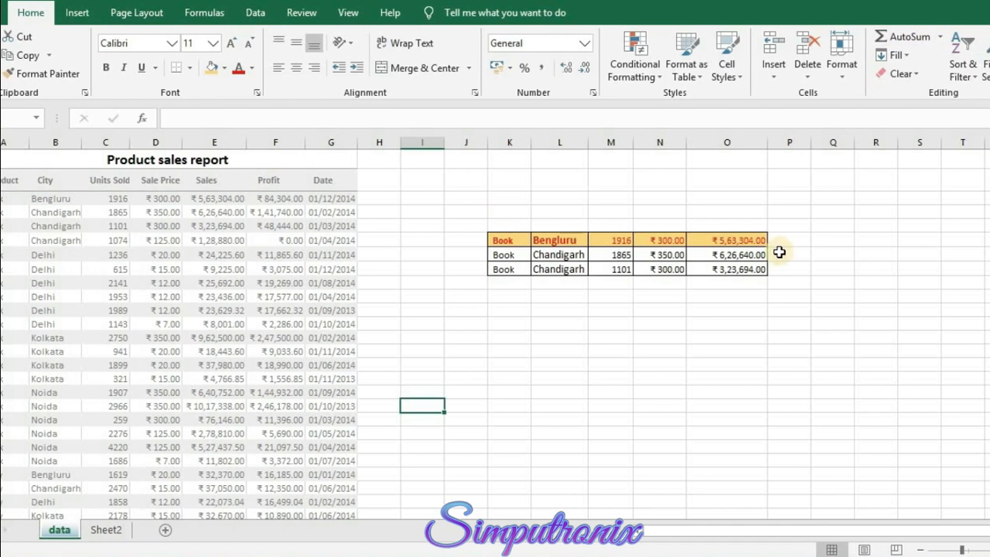
Total the units in column M of the small table with AutoSum, placing the sum of M6:M9 in M10.
click(636, 239)
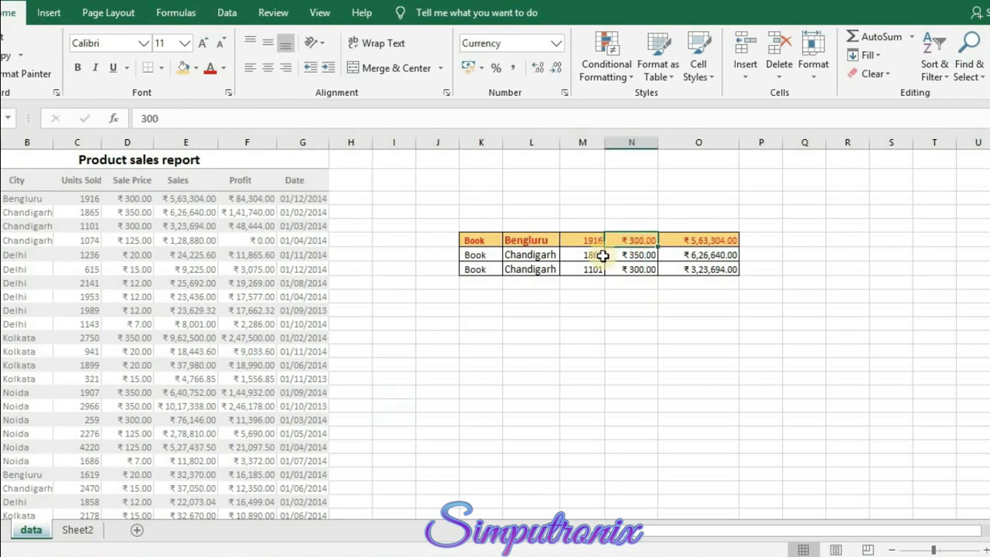
drag(589, 244, 592, 297)
click(866, 38)
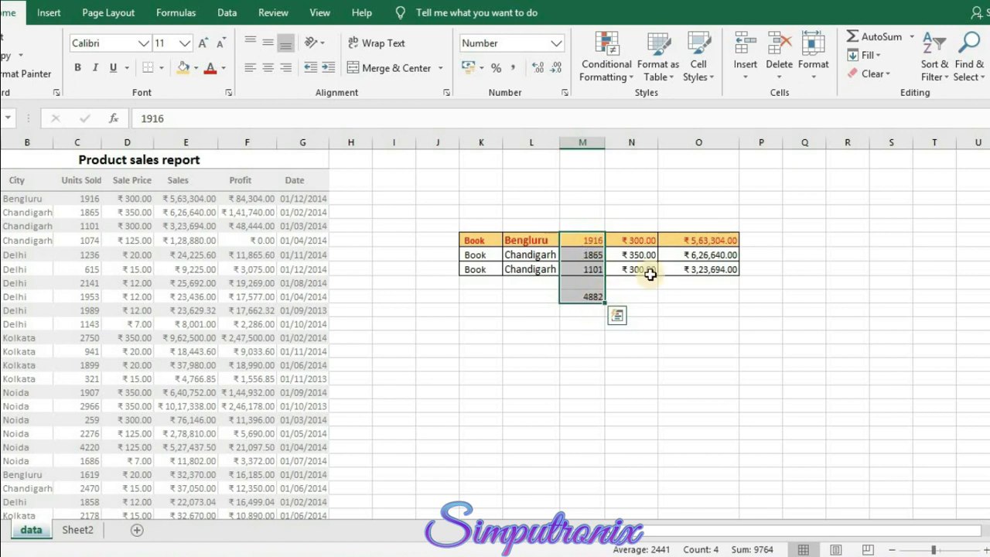
click(869, 55)
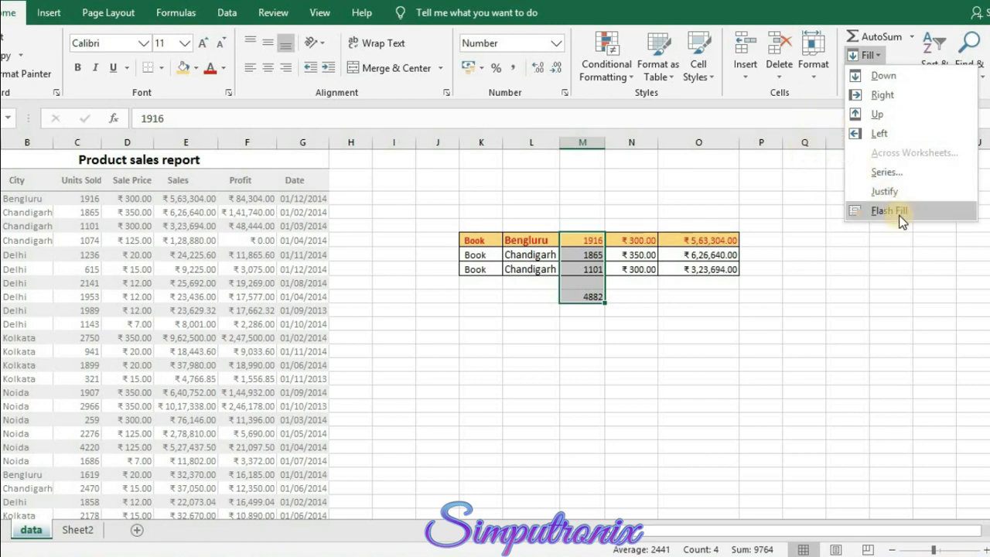
click(834, 133)
click(887, 73)
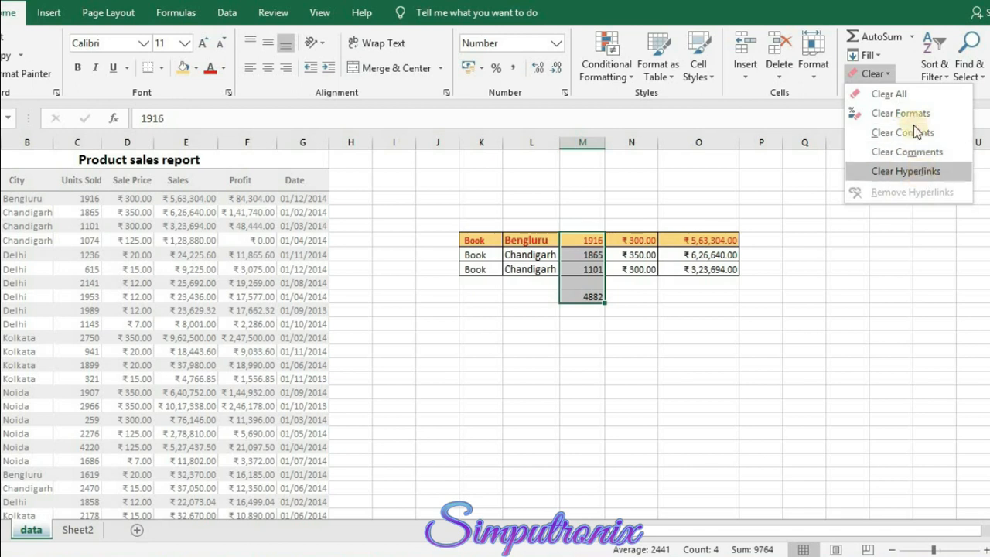
click(611, 309)
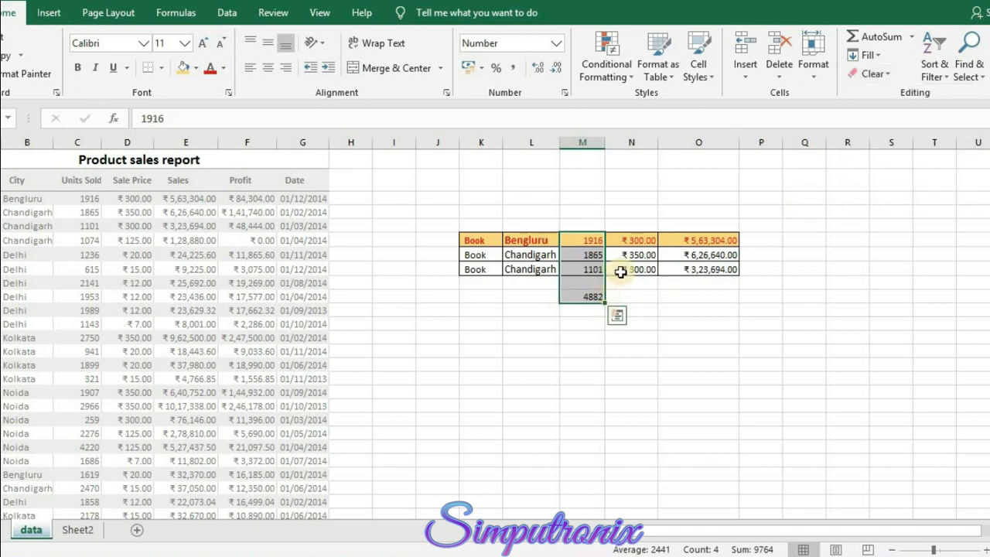
Clear only the contents of the price and sales cells N6:O6, and undo the clearing.
click(656, 266)
drag(638, 241, 714, 244)
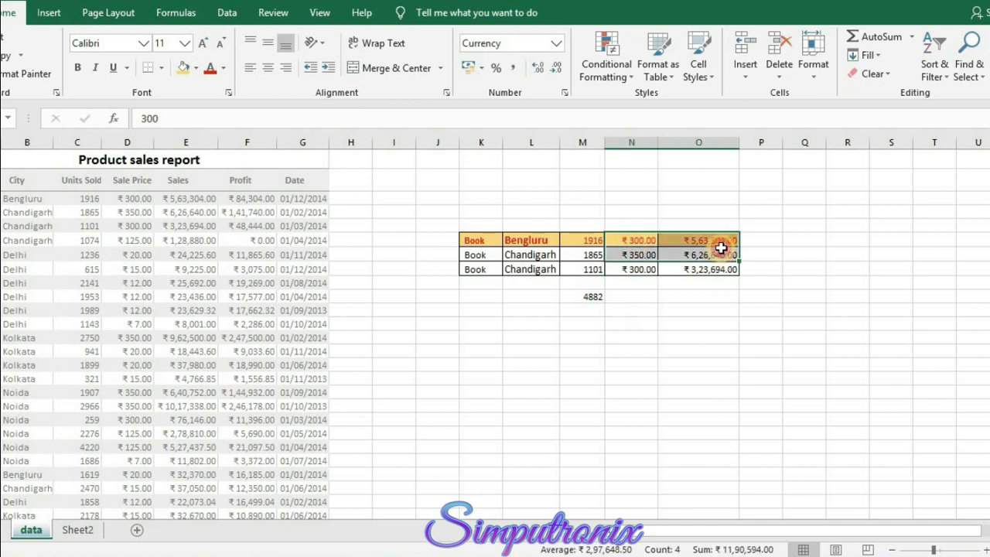
click(886, 74)
click(909, 139)
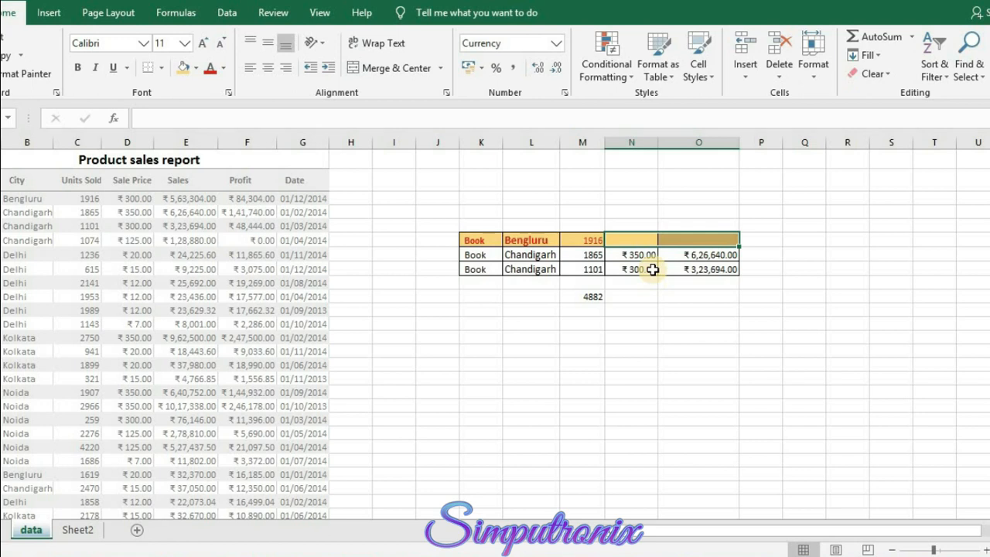
key(ctrl+z)
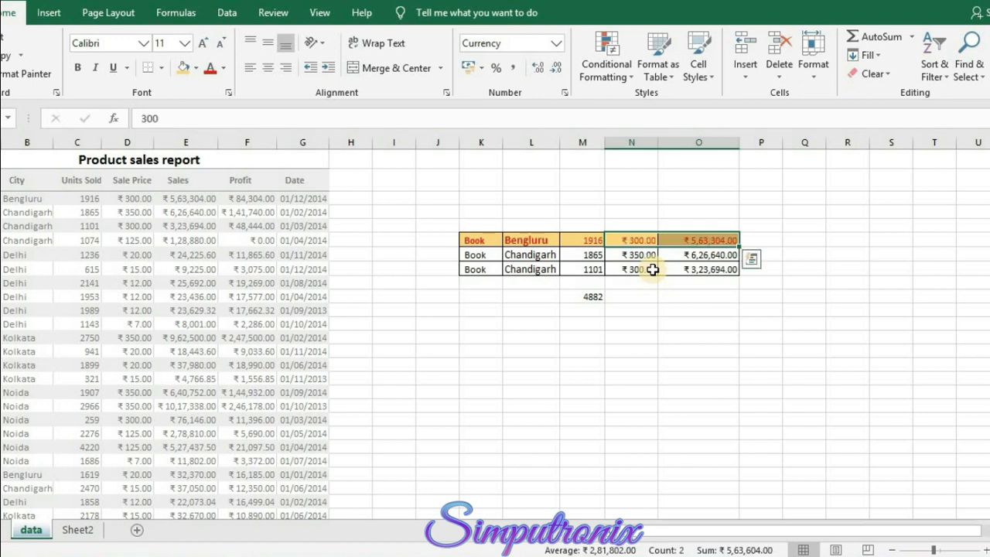
Clear only the formats of the price and sales cells N6:O6, and undo that change.
click(879, 81)
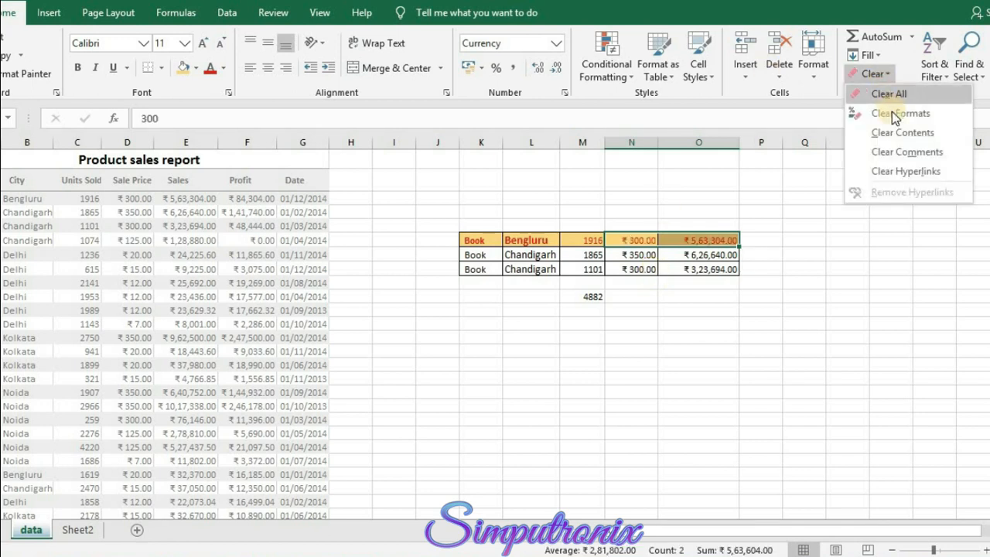
click(894, 114)
click(650, 308)
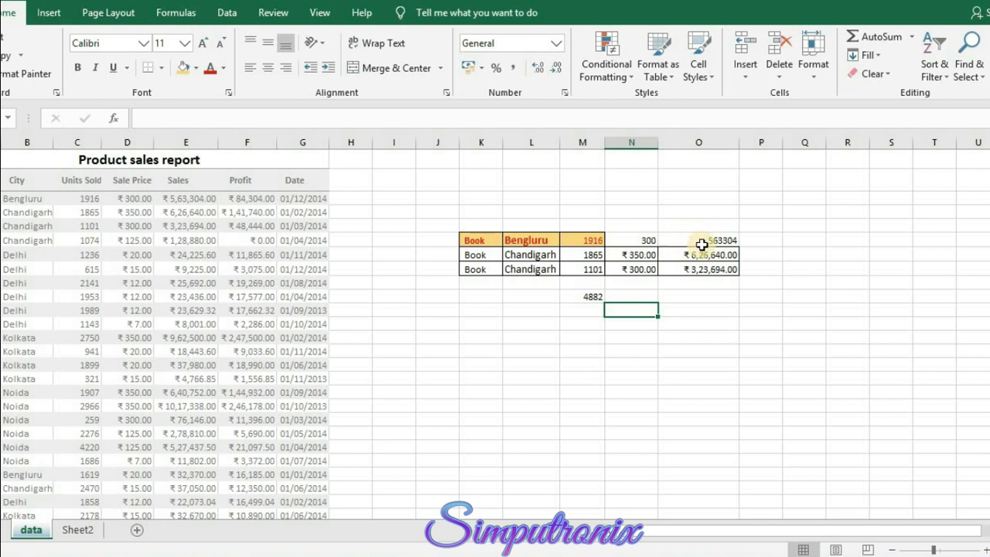
drag(634, 240, 691, 240)
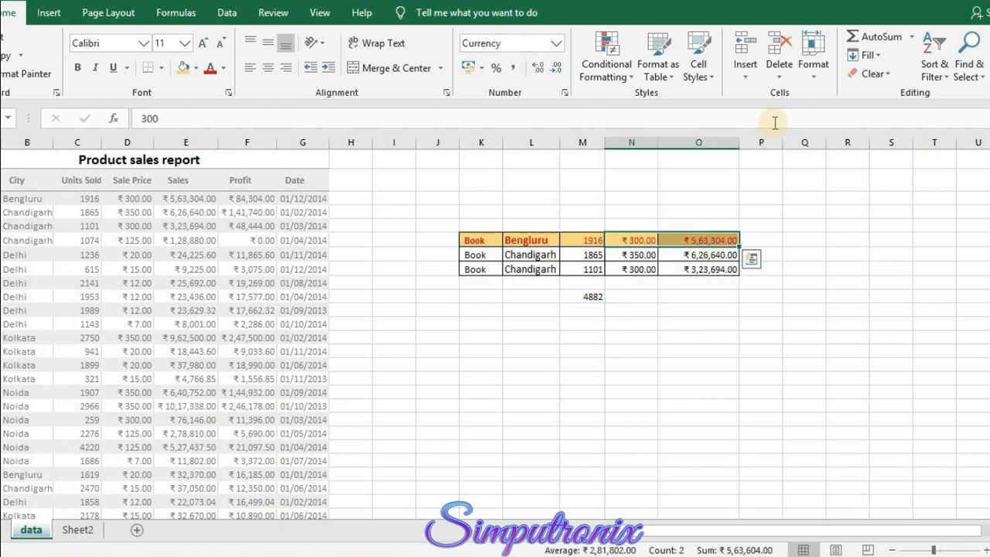
click(873, 73)
click(586, 255)
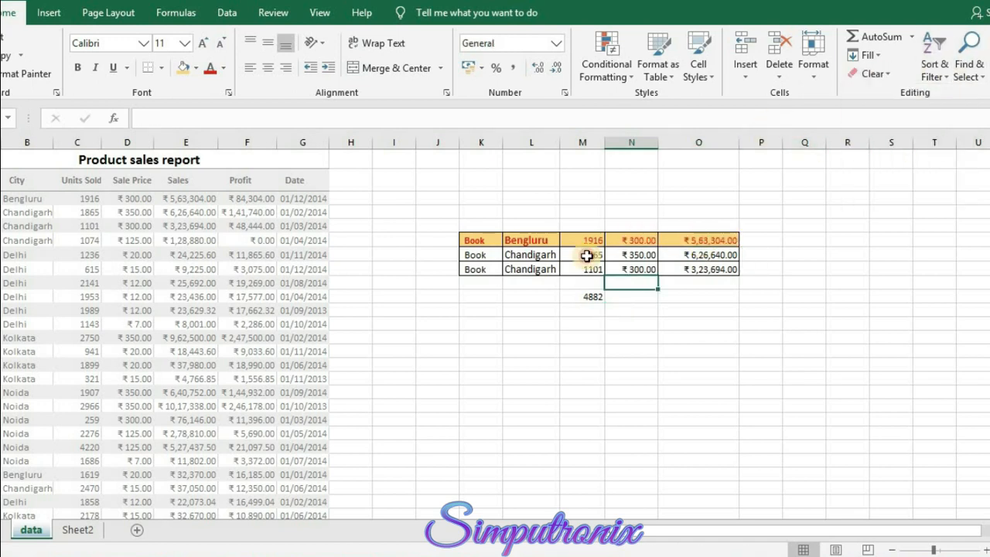
click(859, 73)
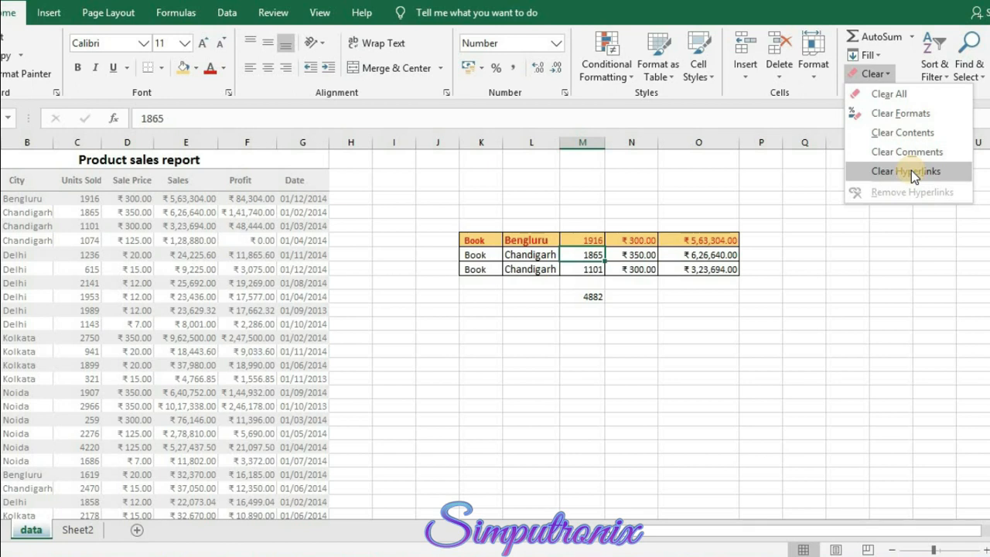
click(704, 240)
Clear everything from the Bengluru sales cell O6, contents and formatting alike, and undo it.
click(704, 239)
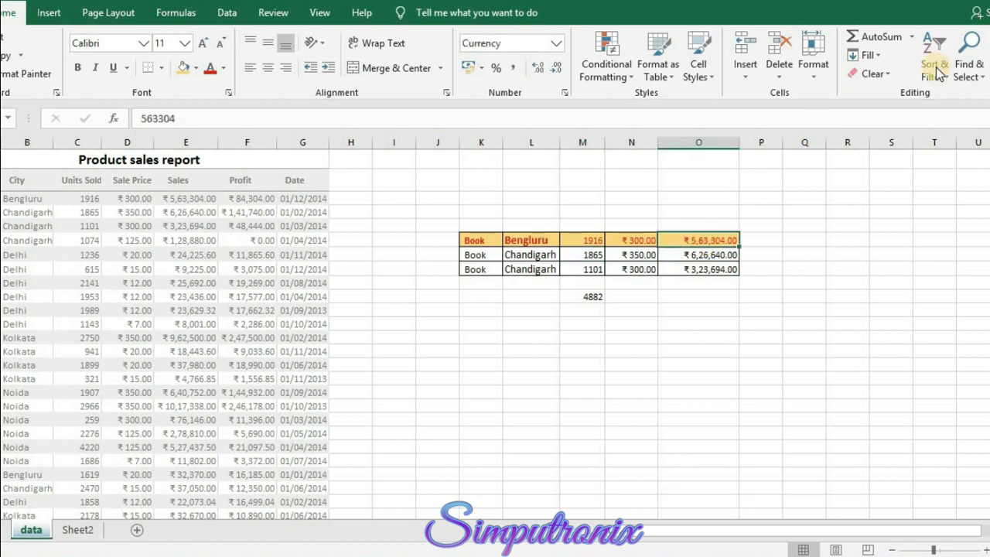
click(873, 75)
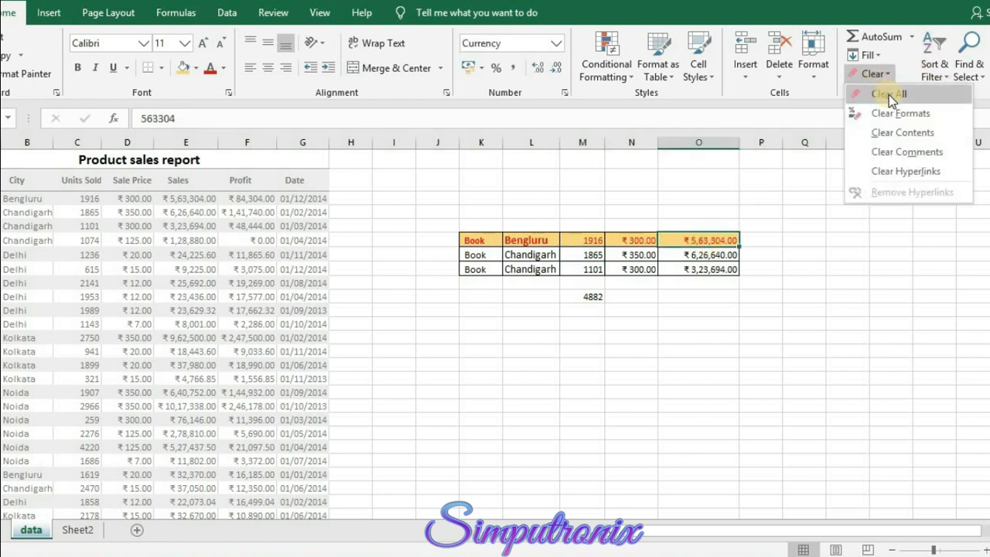
click(890, 95)
click(711, 270)
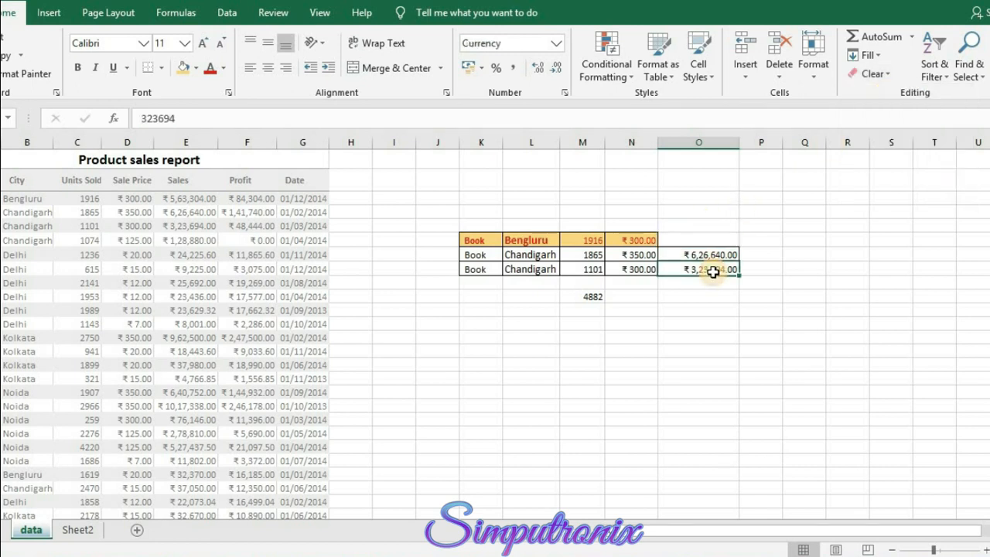
key(ctrl+z)
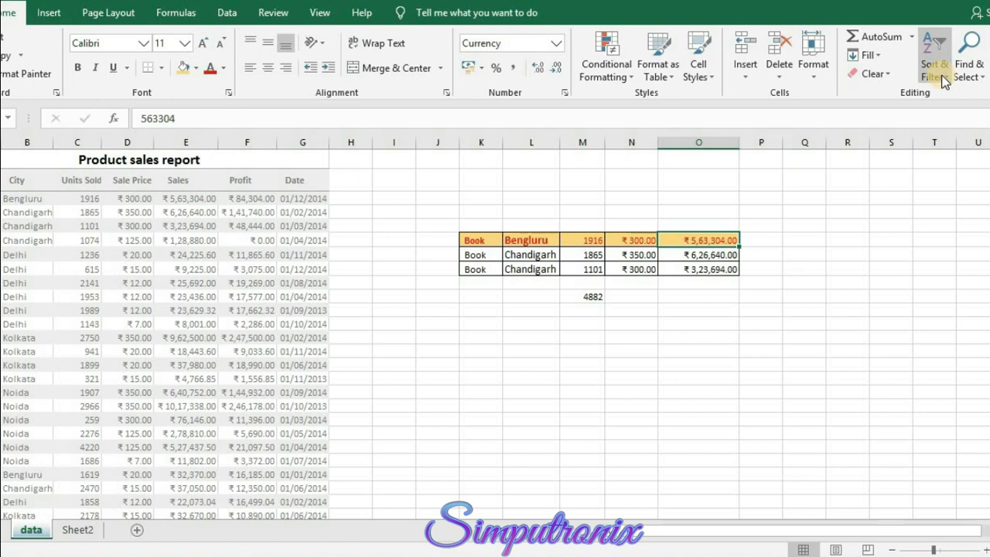
click(592, 300)
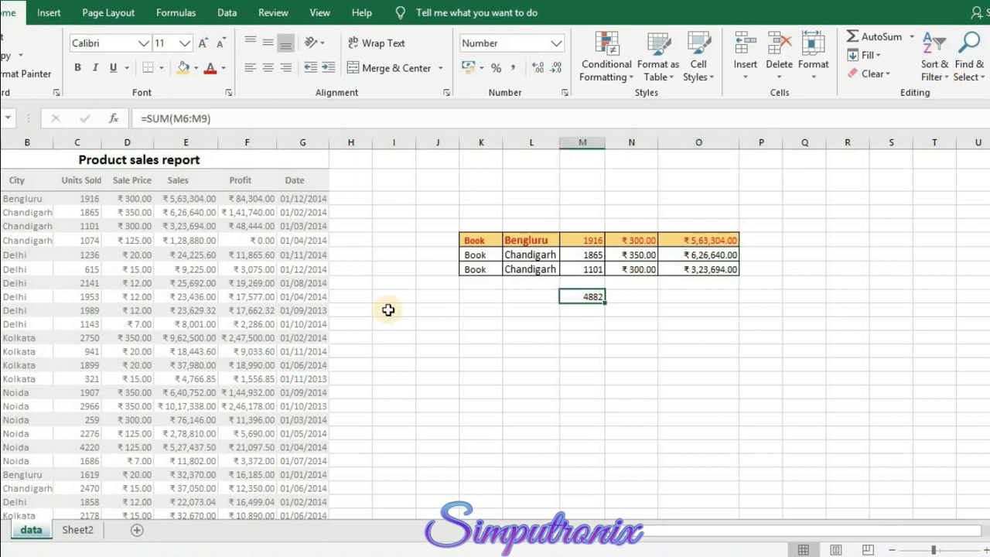